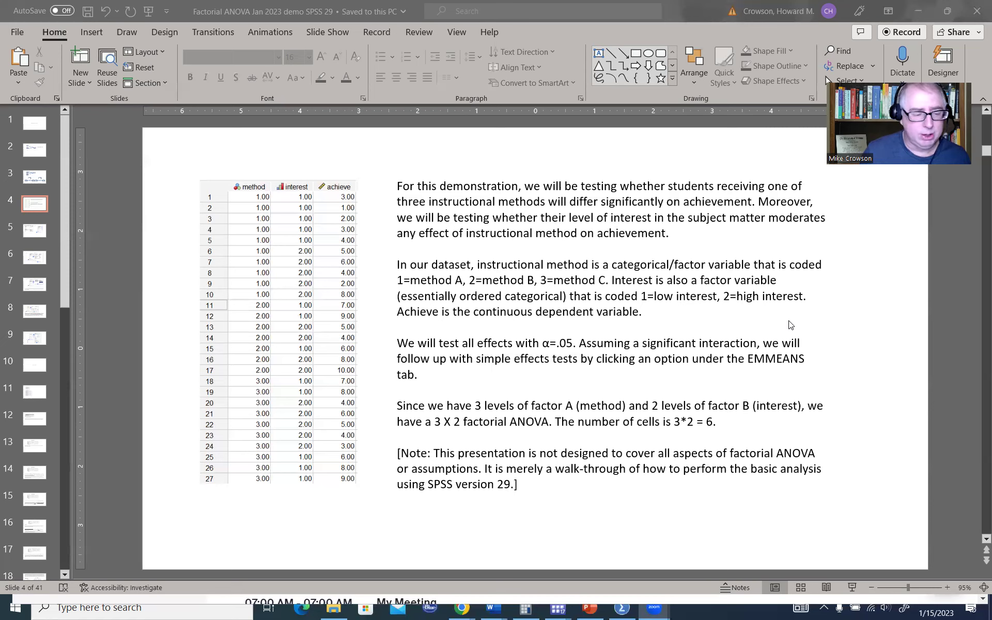
# Review the slides on setting up the Univariate procedure and its Options, continuing to the Estimated Marginal Means slide
pyautogui.scroll(-1, 790, 324)
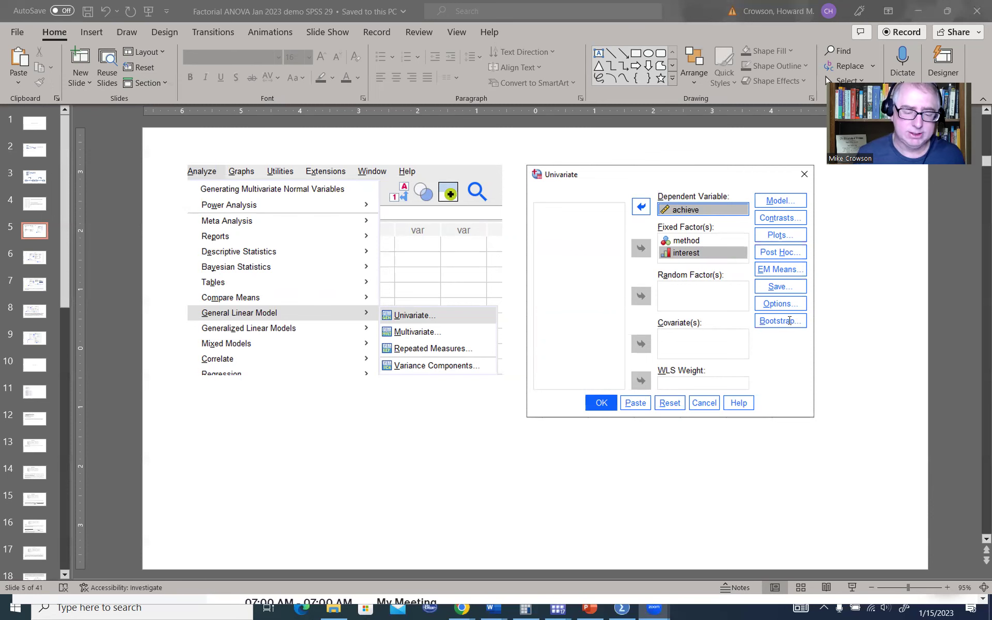
pyautogui.scroll(-1, 789, 320)
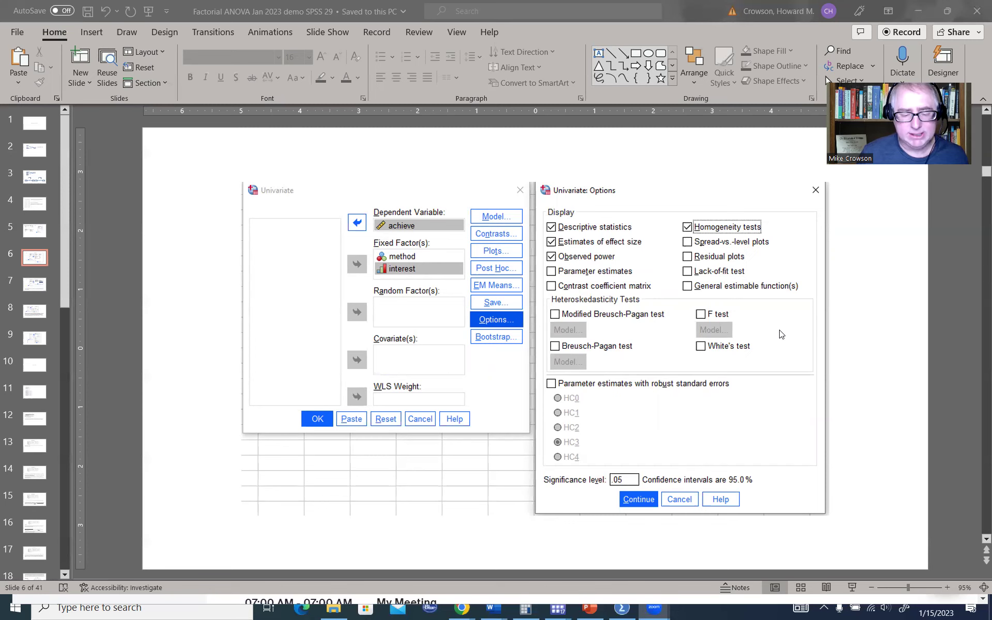
pyautogui.scroll(-1, 779, 332)
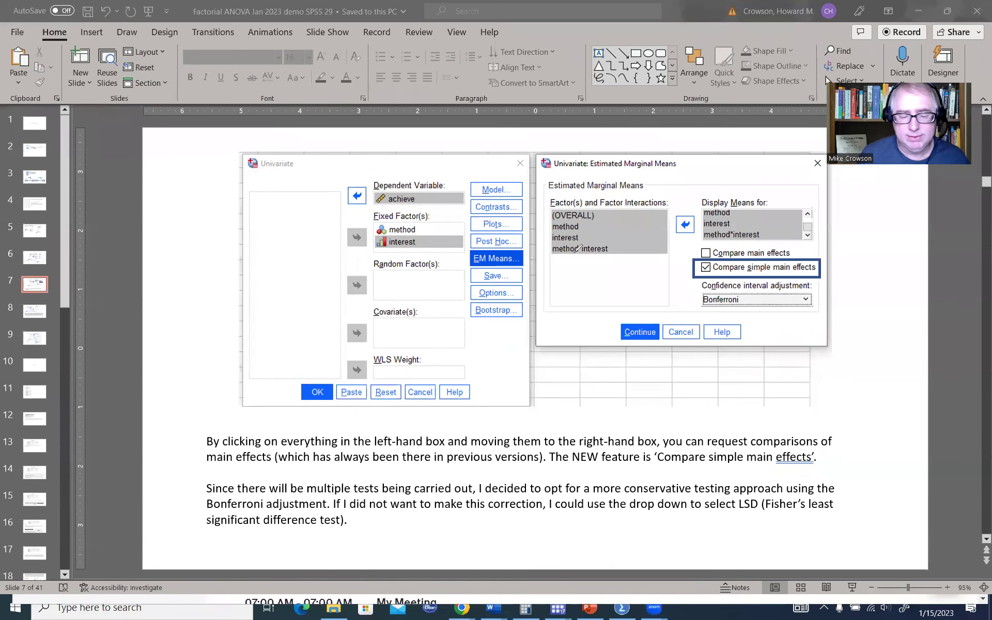
# Mark the factor list, transfer arrow, Display Means for, Compare simple main effects and confidence interval adjustment on the slide with pen strokes
pyautogui.moveTo(629, 213); pyautogui.dragTo(641, 265)
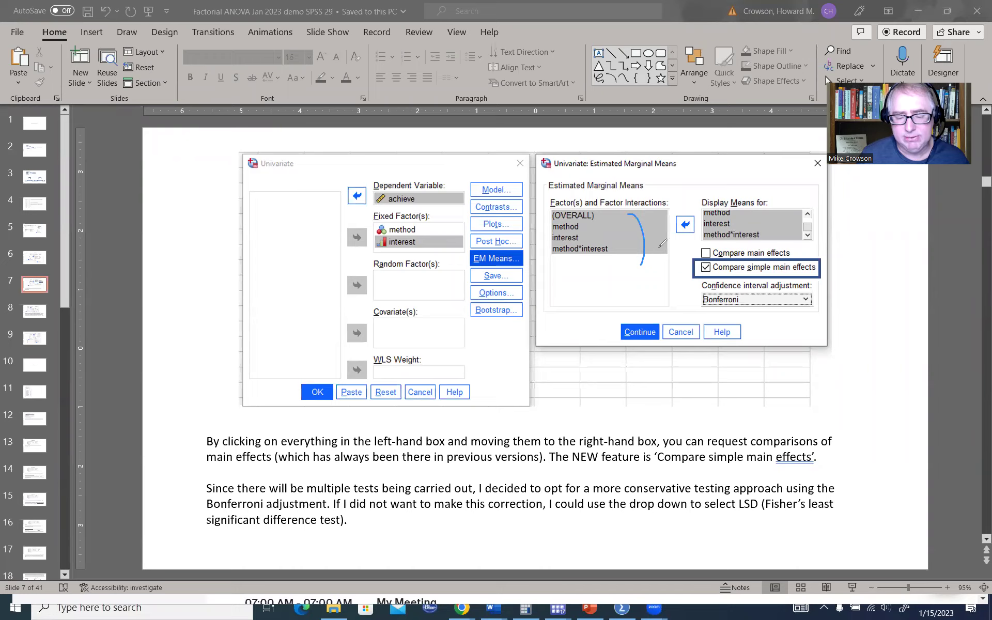
pyautogui.moveTo(656, 228); pyautogui.dragTo(684, 217)
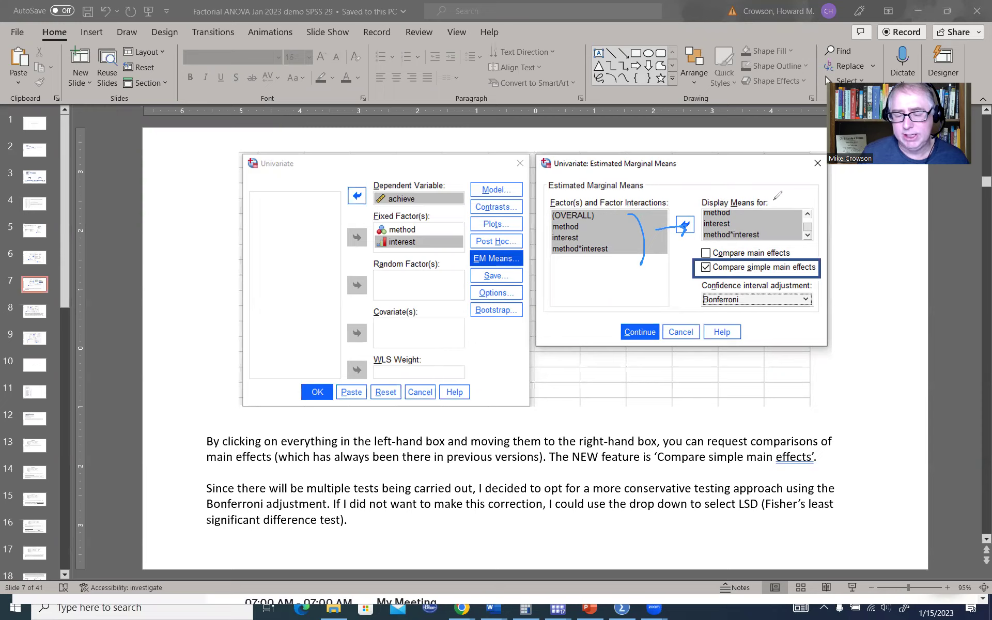
pyautogui.moveTo(774, 195); pyautogui.dragTo(782, 191)
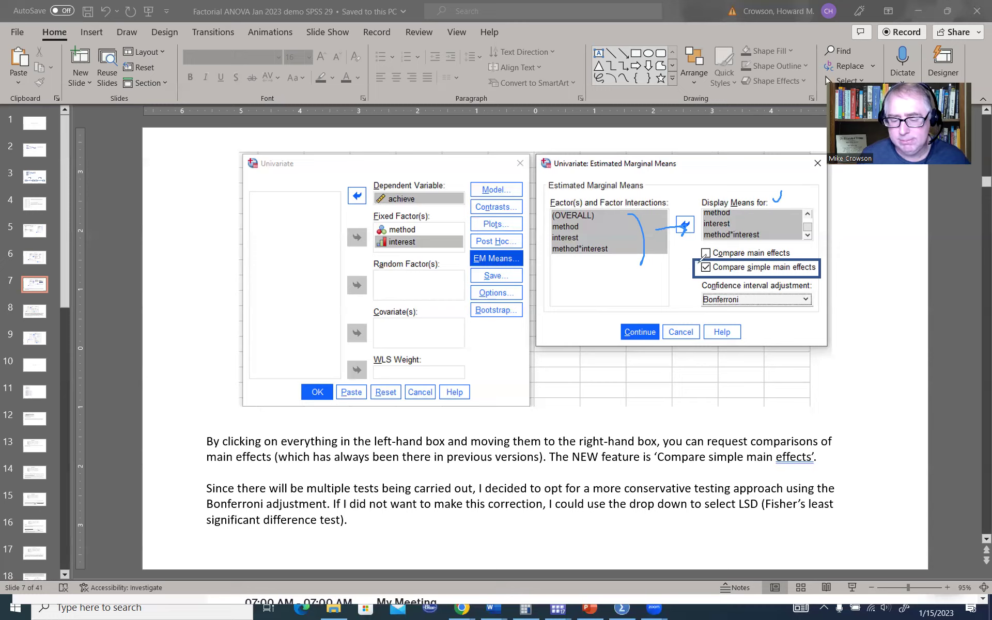
pyautogui.moveTo(697, 258); pyautogui.dragTo(703, 265)
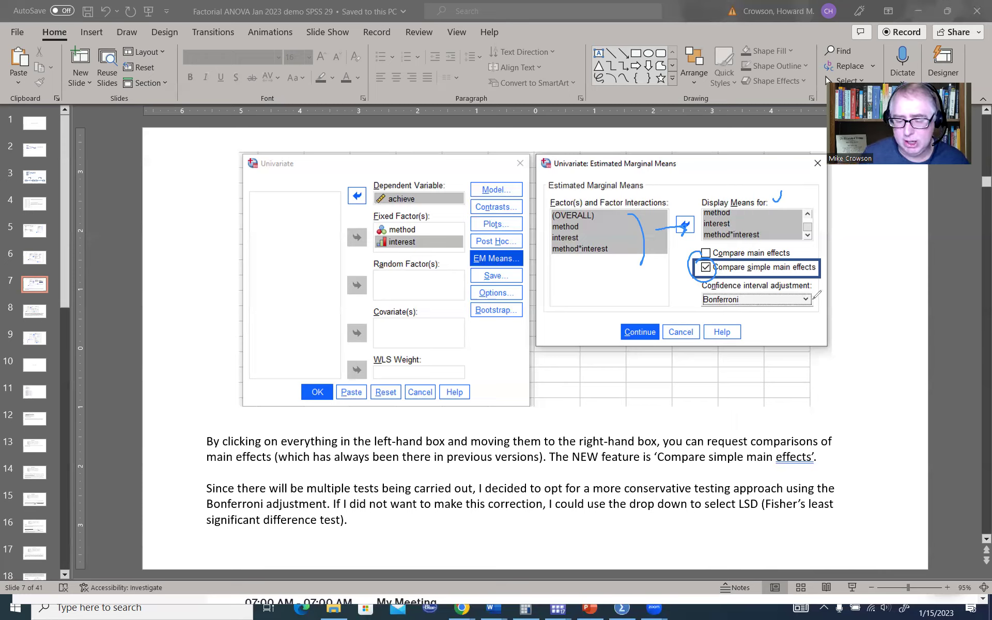
pyautogui.moveTo(815, 282); pyautogui.dragTo(823, 277)
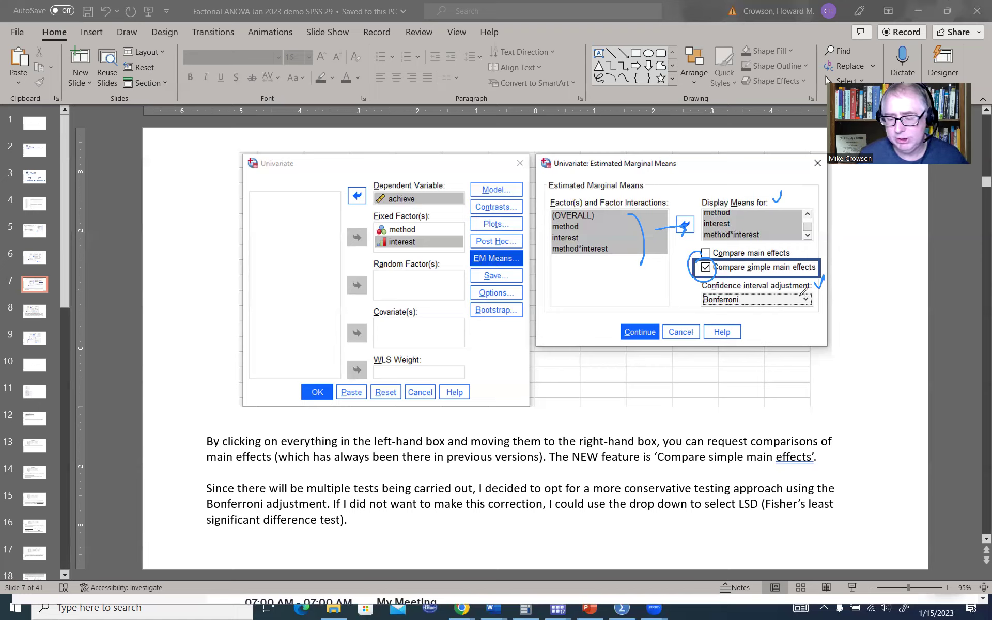
pyautogui.moveTo(802, 292); pyautogui.dragTo(800, 296)
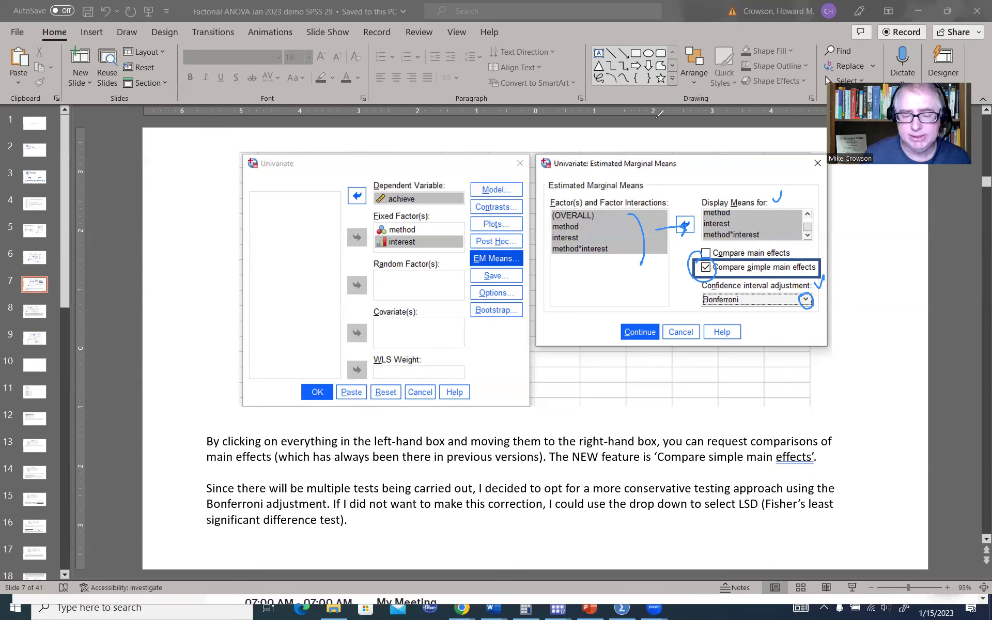
# Mark how the method and interest plots are added on the Profile Plots slide with pen strokes, and clear the marks
pyautogui.scroll(-1, 493, 273)
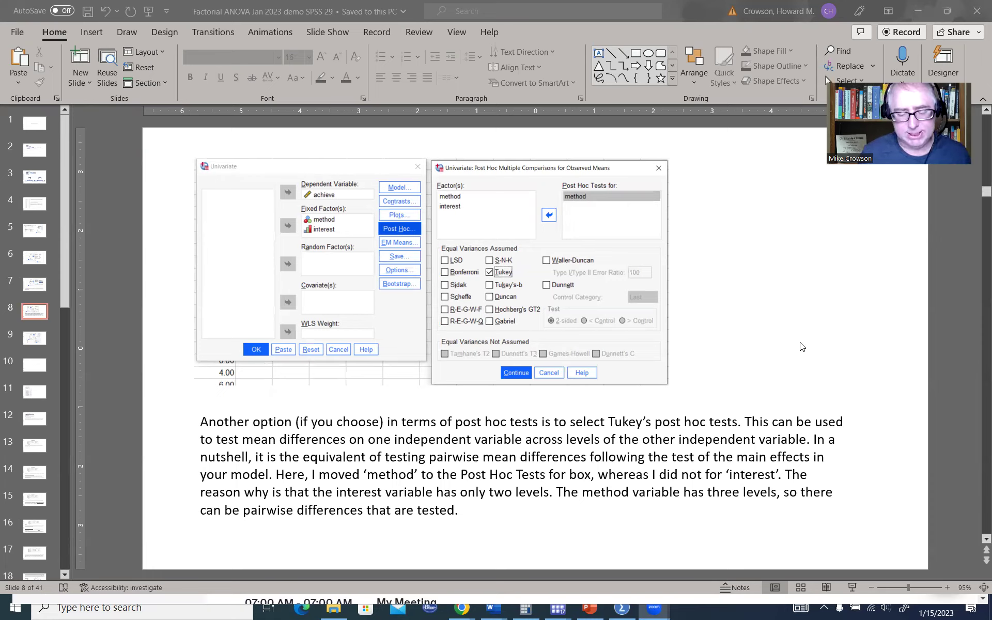
pyautogui.scroll(-1, 801, 346)
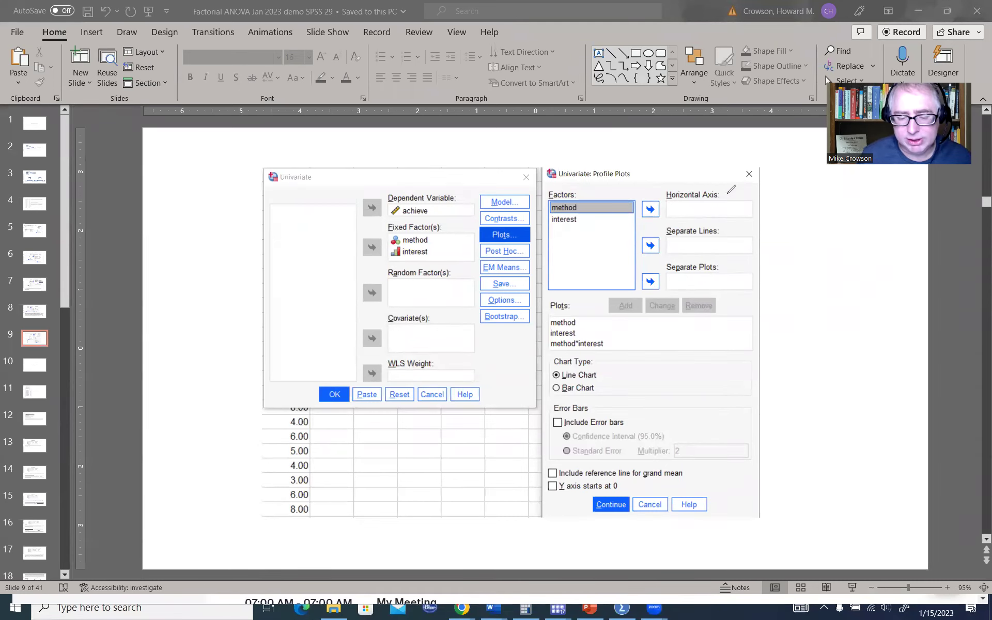
pyautogui.moveTo(726, 190); pyautogui.dragTo(739, 182)
pyautogui.moveTo(726, 227); pyautogui.dragTo(735, 221)
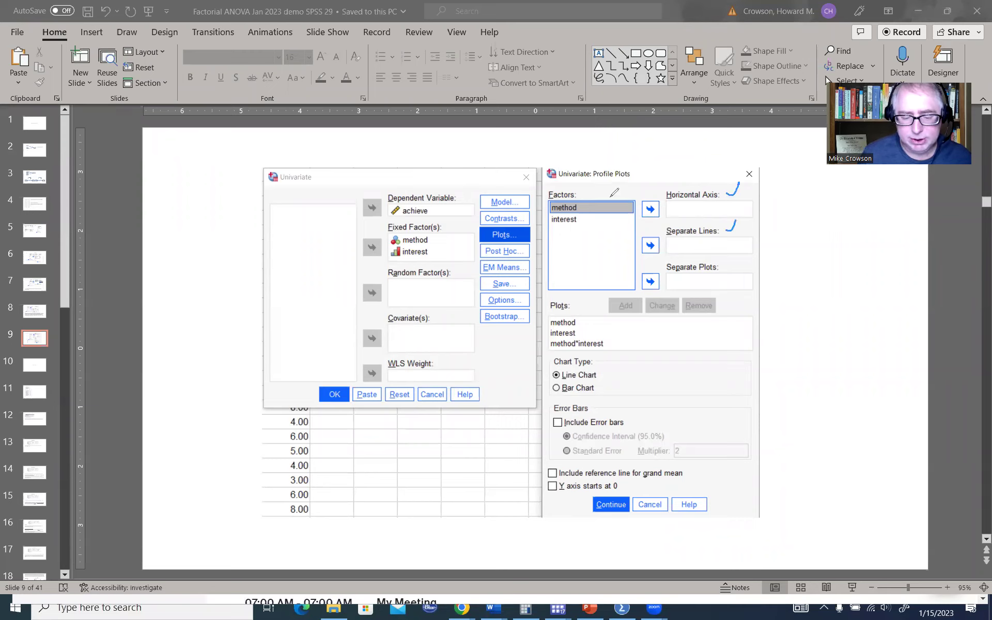
pyautogui.moveTo(618, 206); pyautogui.dragTo(653, 209)
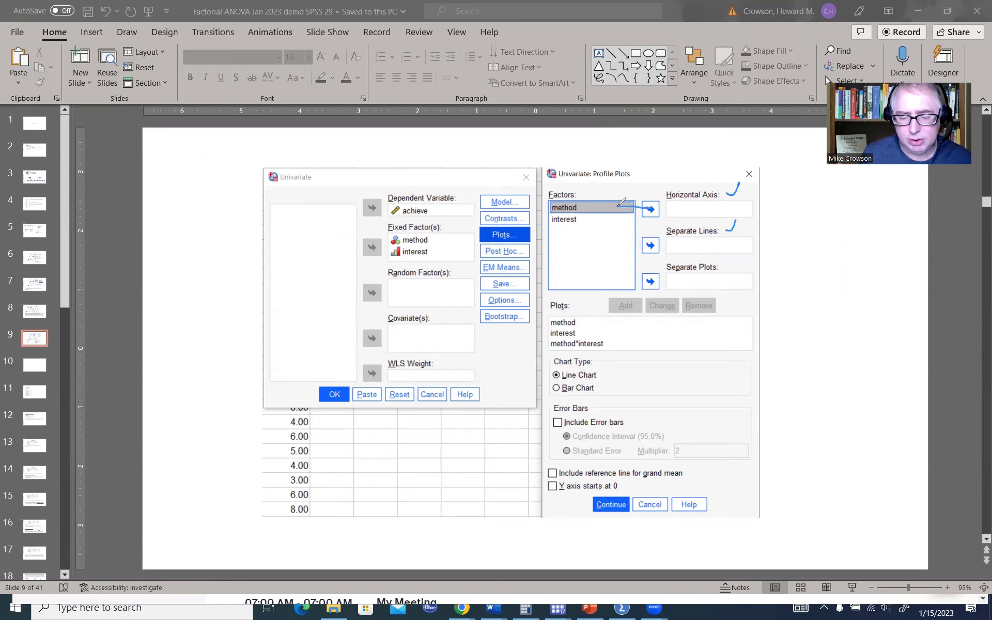
pyautogui.moveTo(631, 285); pyautogui.dragTo(625, 292)
pyautogui.moveTo(581, 320); pyautogui.dragTo(591, 311)
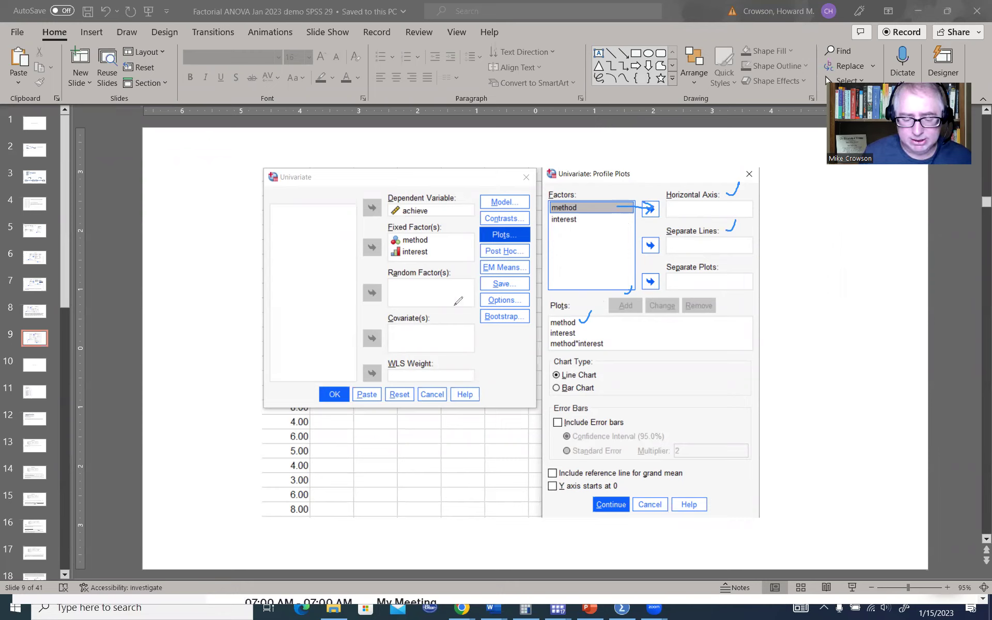
pyautogui.moveTo(579, 328); pyautogui.dragTo(590, 322)
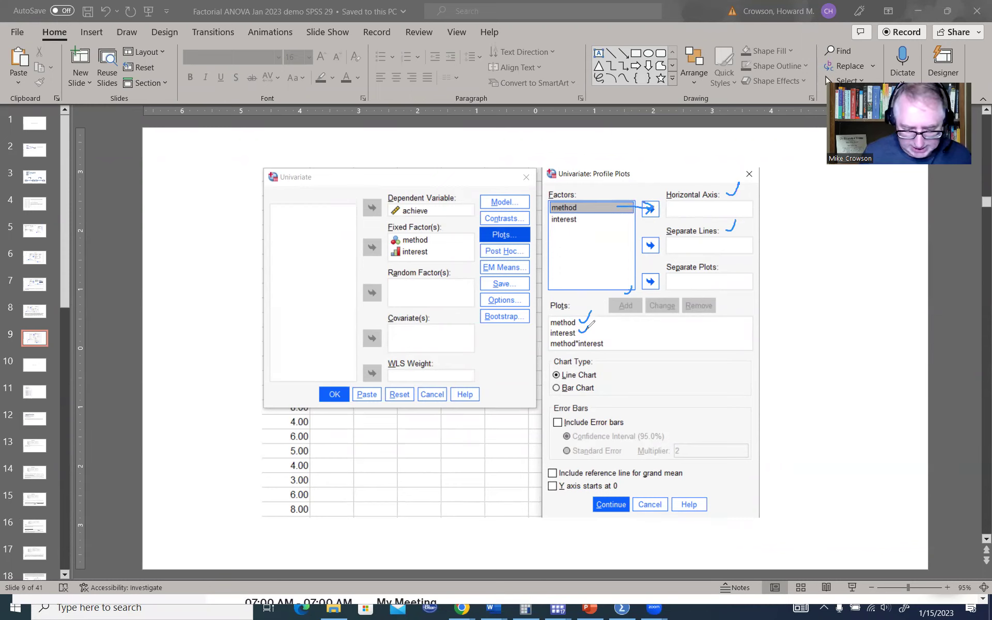
pyautogui.click(602, 108)
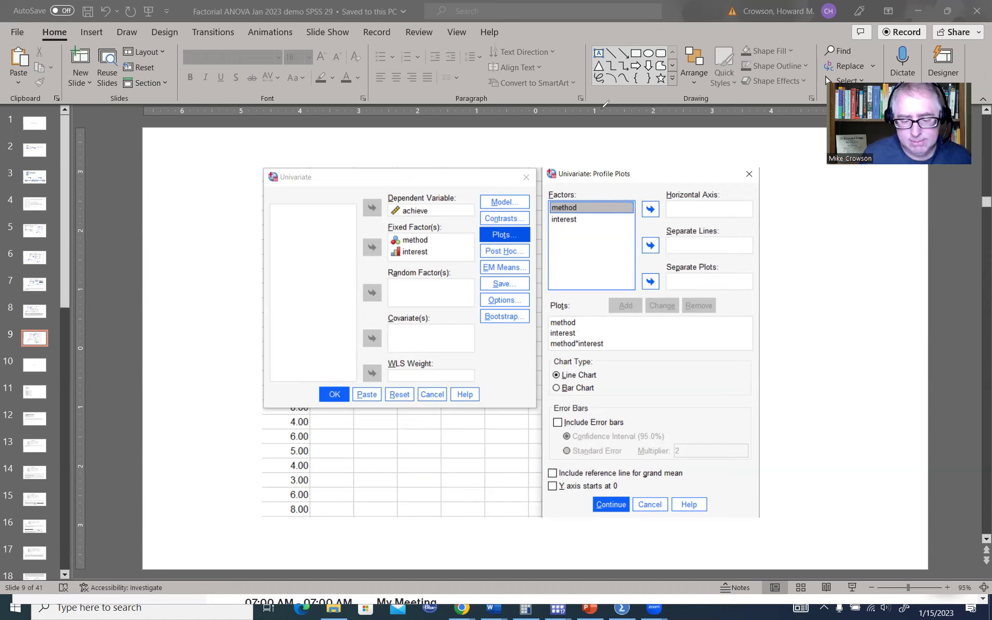
# Mark the method*interest plot setup, Bar Chart and Include Error bars options on the Profile Plots slide, and clear the marks
pyautogui.moveTo(611, 343); pyautogui.dragTo(623, 334)
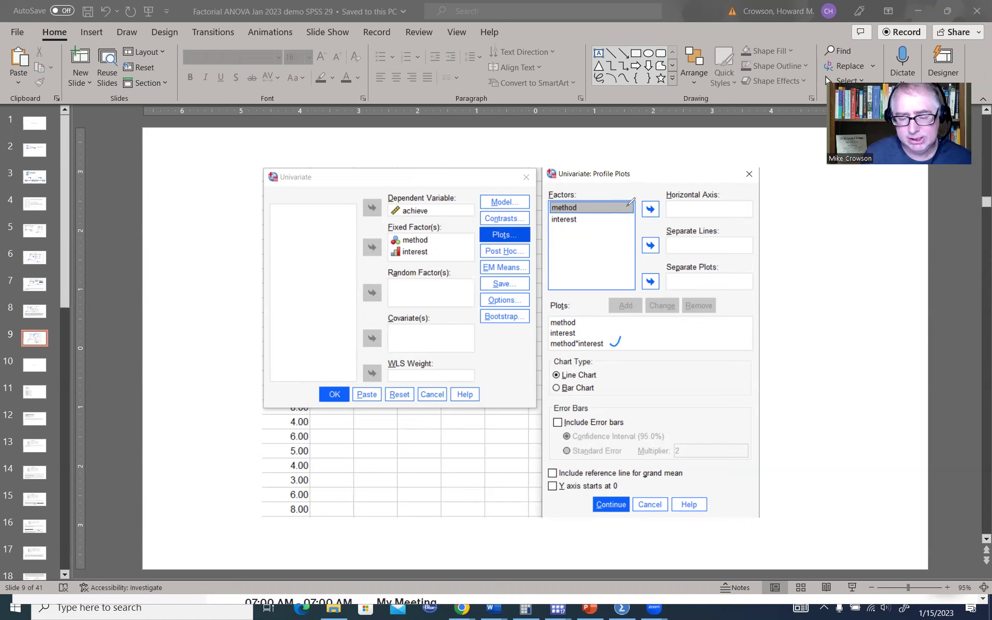
pyautogui.moveTo(628, 209)
pyautogui.mouseDown()
pyautogui.moveTo(665, 207)
pyautogui.moveTo(658, 195)
pyautogui.mouseUp()
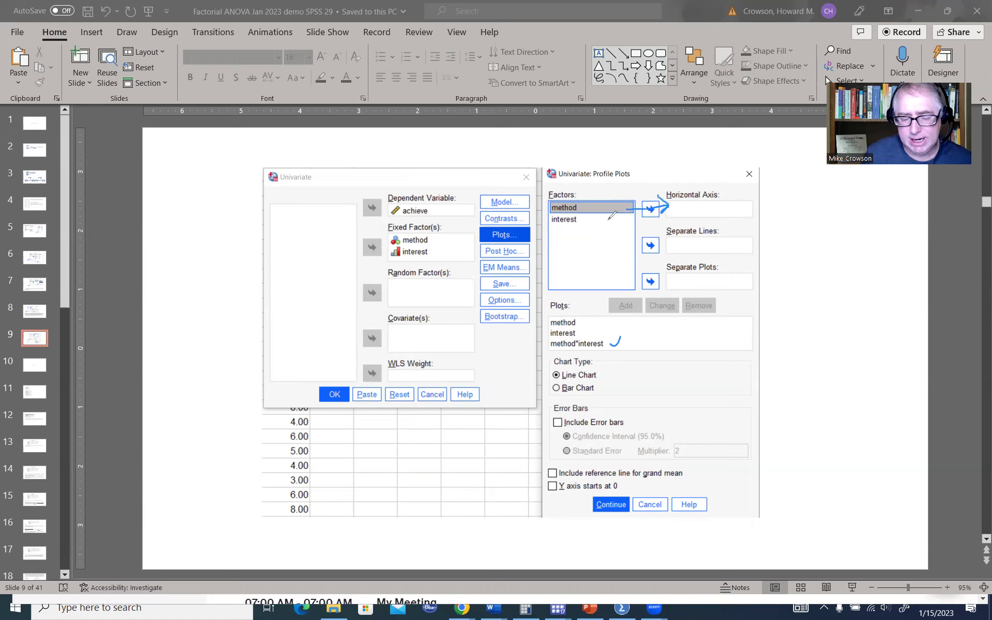
pyautogui.moveTo(609, 221)
pyautogui.mouseDown()
pyautogui.moveTo(669, 244)
pyautogui.moveTo(670, 235)
pyautogui.moveTo(672, 246)
pyautogui.mouseUp()
pyautogui.moveTo(628, 296); pyautogui.dragTo(634, 296)
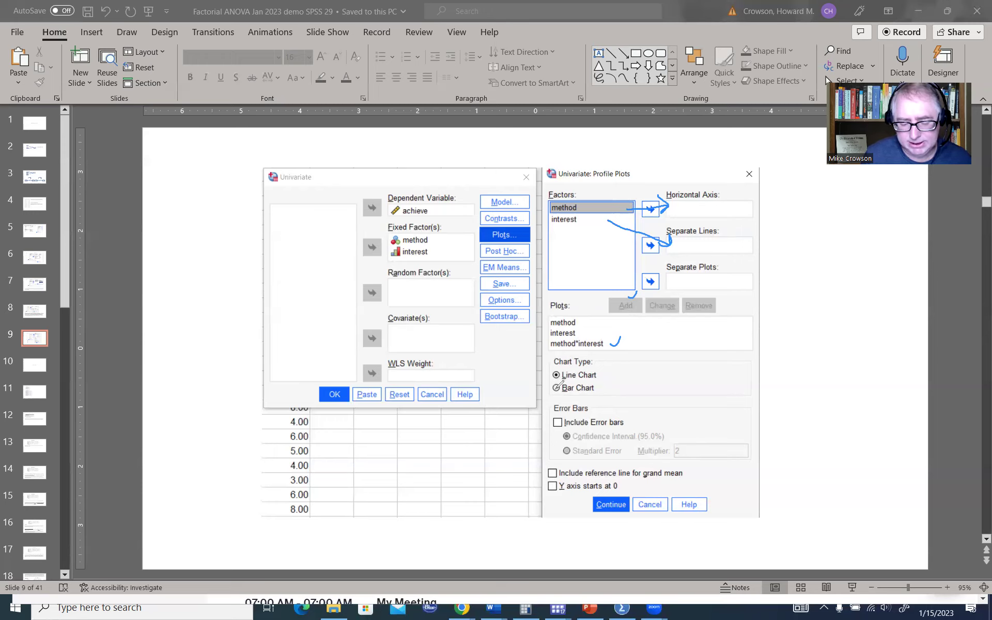
pyautogui.moveTo(555, 385); pyautogui.dragTo(555, 393)
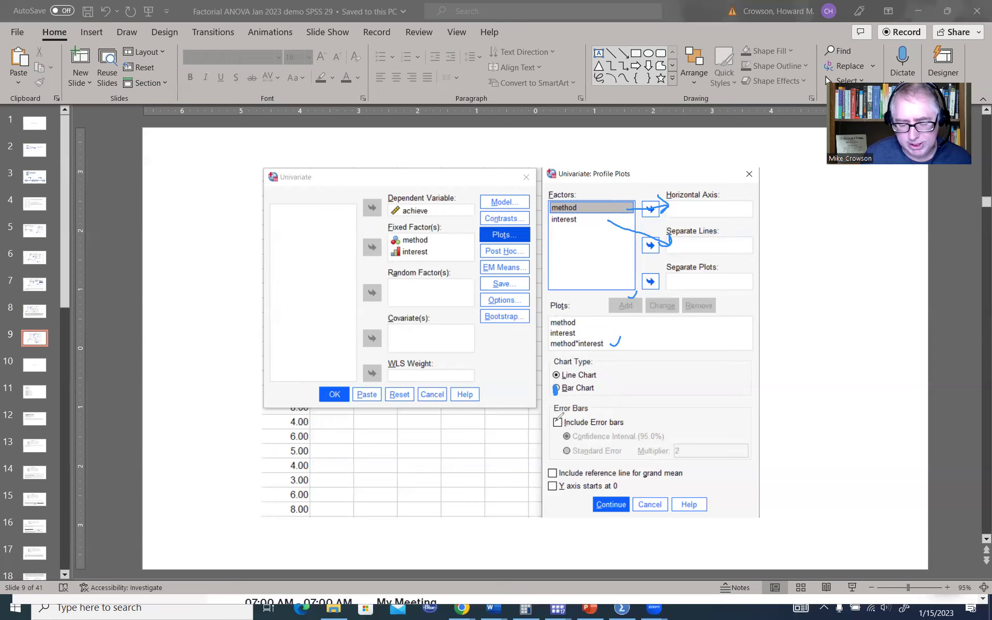
pyautogui.moveTo(555, 419); pyautogui.dragTo(562, 411)
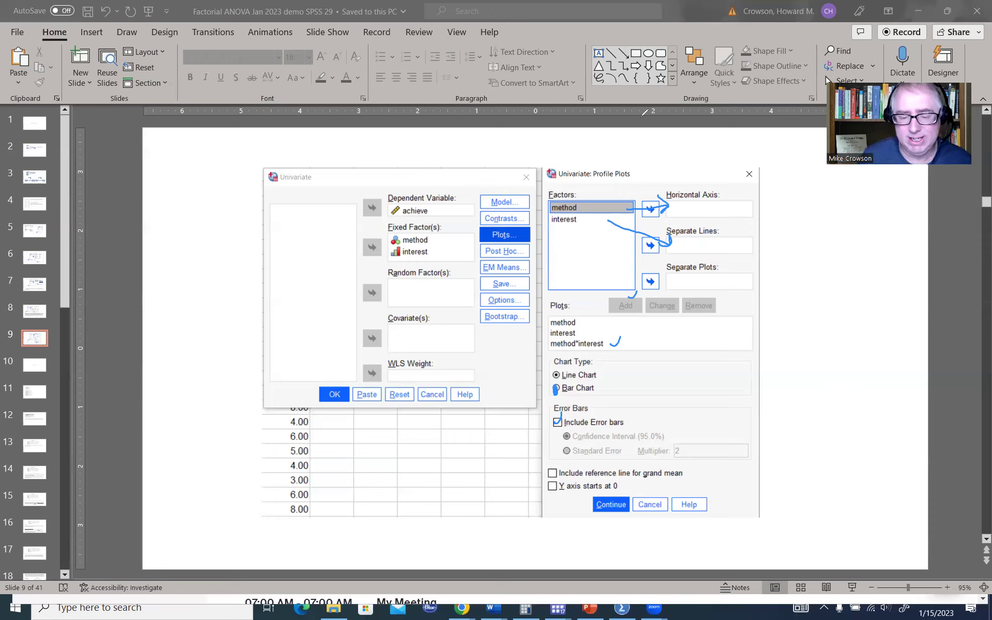
pyautogui.press('Escape')
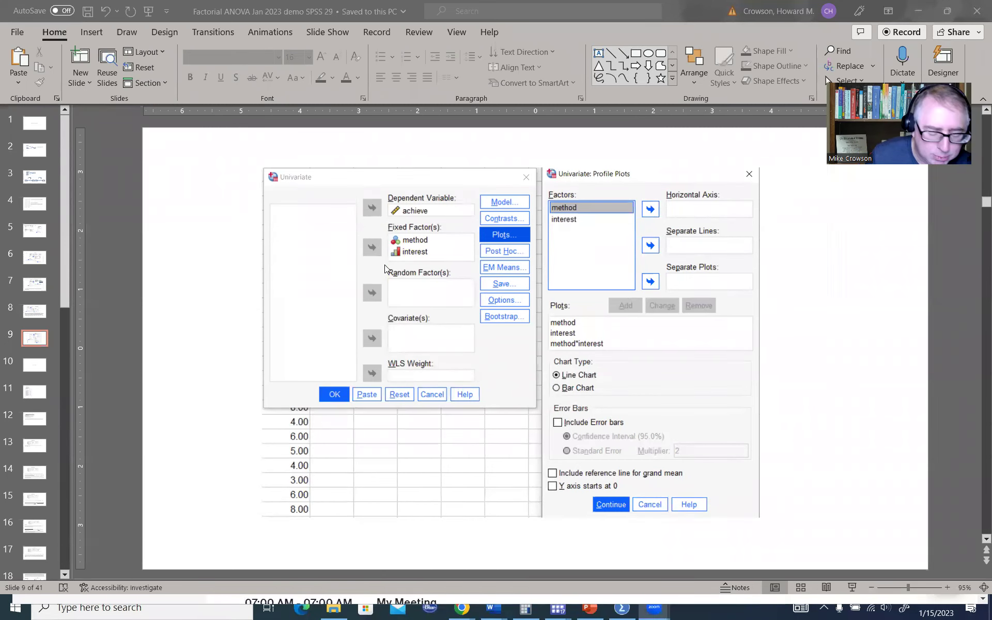
# Switch to the SPSS Data Editor and examine the method, interest and achieve columns in turn
pyautogui.scroll(-1, 384, 267)
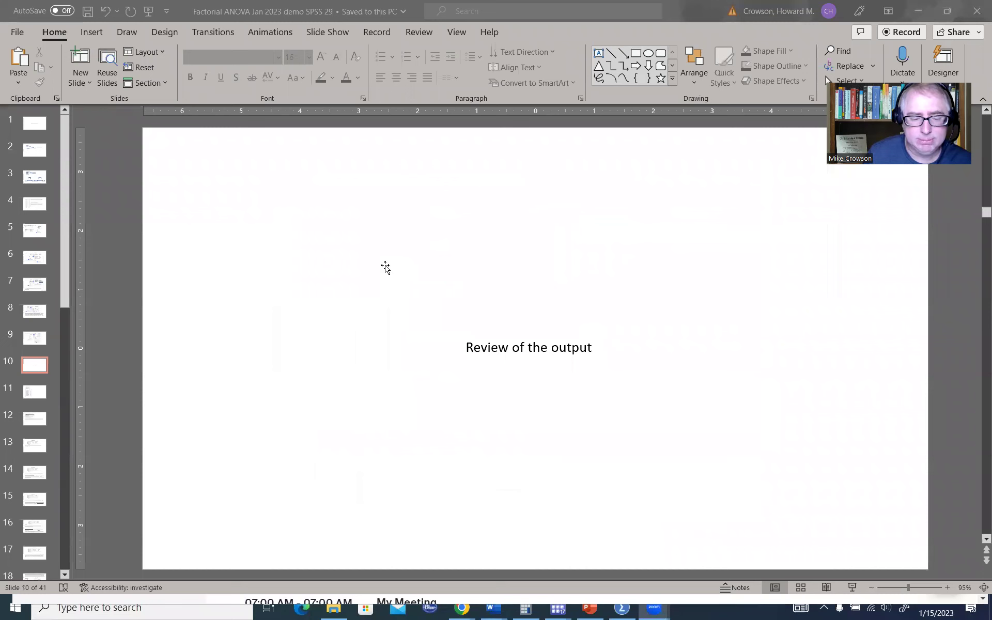
pyautogui.scroll(1, 385, 267)
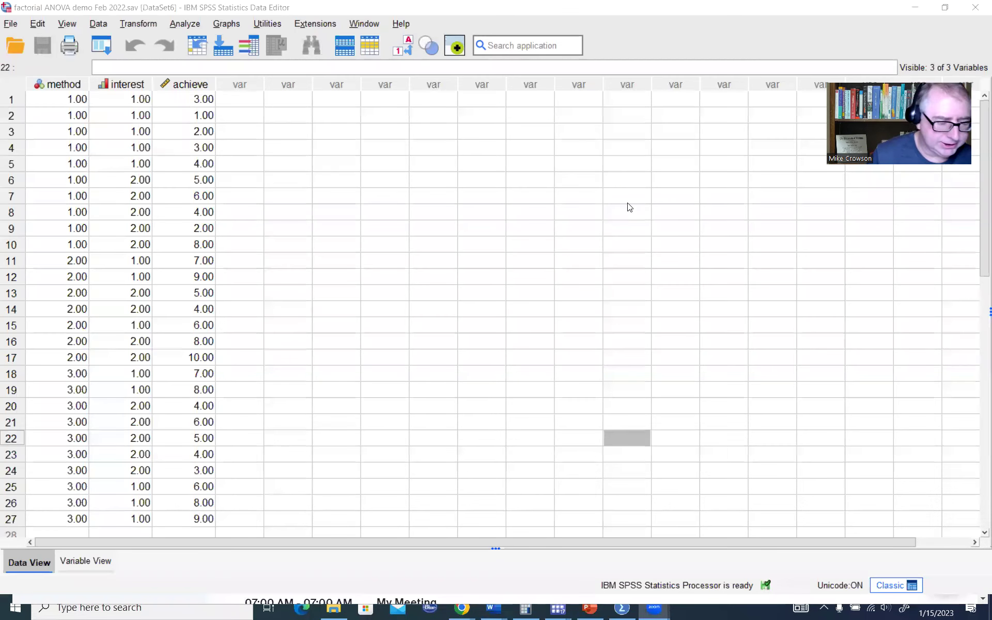
pyautogui.click(50, 82)
pyautogui.click(129, 84)
pyautogui.click(181, 84)
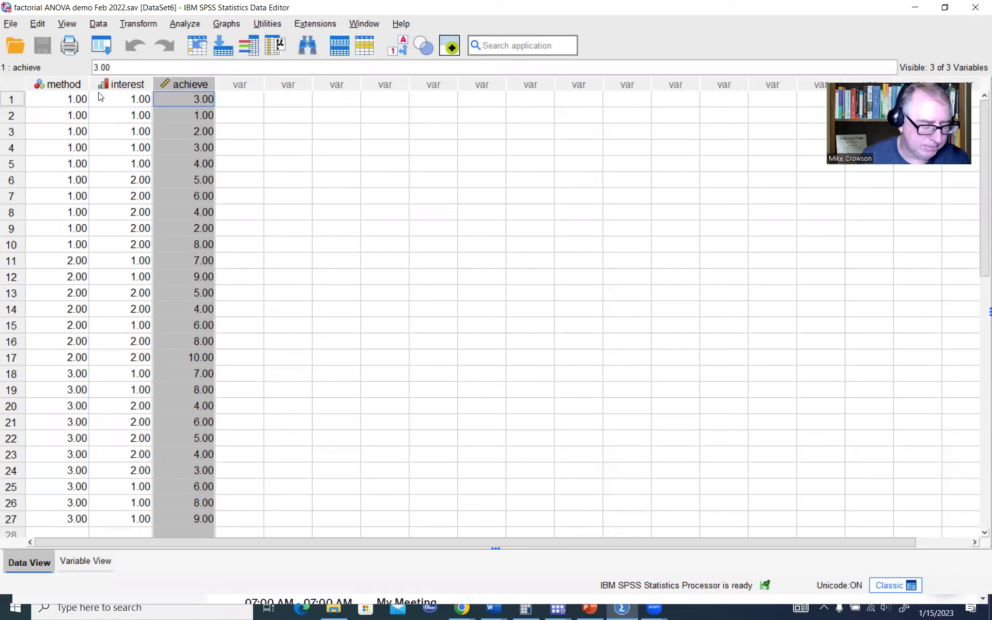
# Examine the value labels defined for the method variable and return to the data values
pyautogui.doubleClick(75, 85)
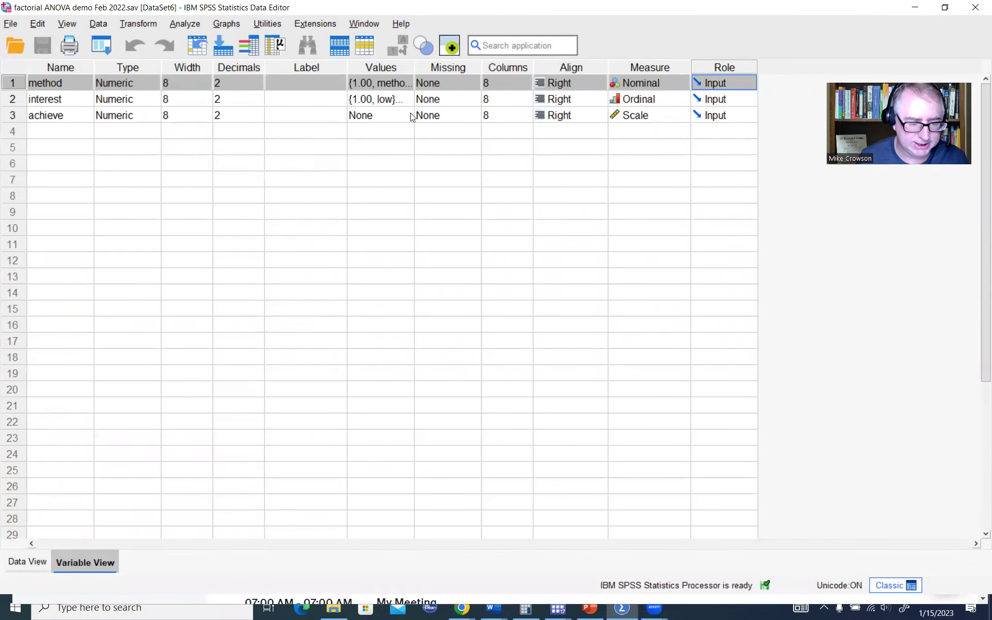
pyautogui.click(380, 83)
pyautogui.click(408, 83)
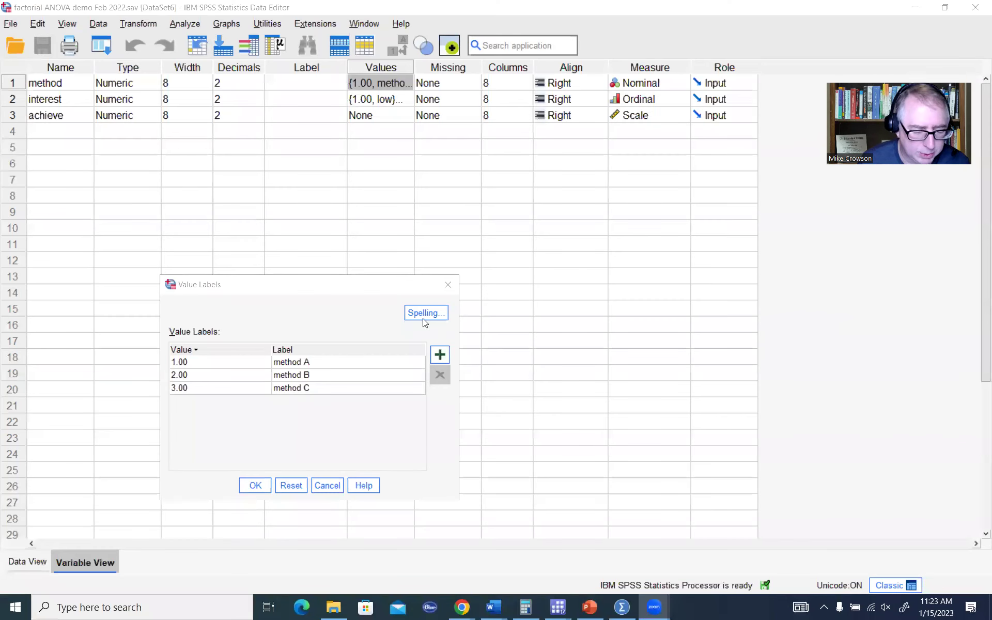
pyautogui.click(447, 283)
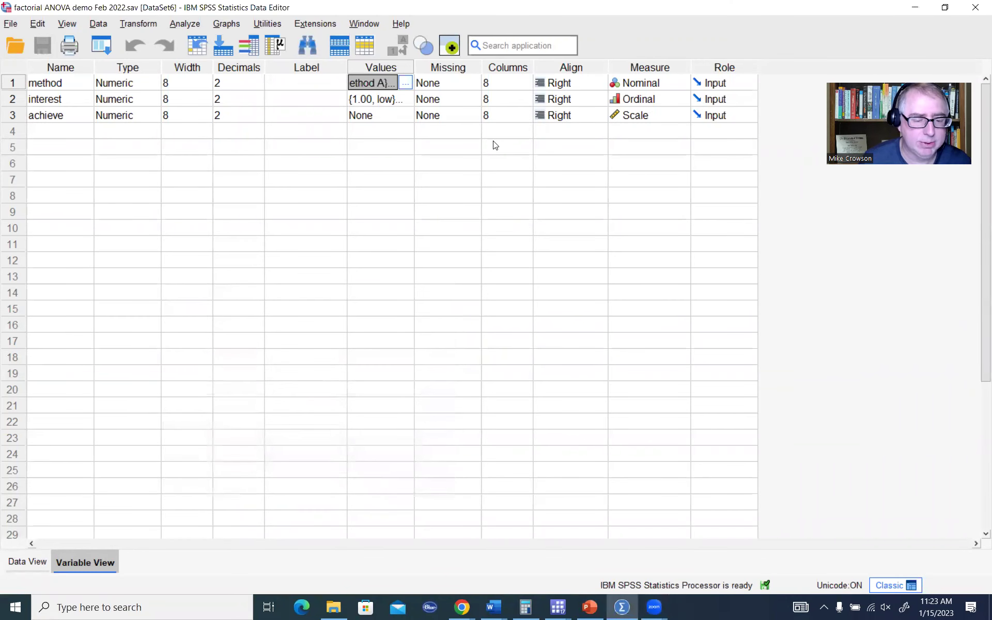
pyautogui.click(372, 99)
pyautogui.click(27, 562)
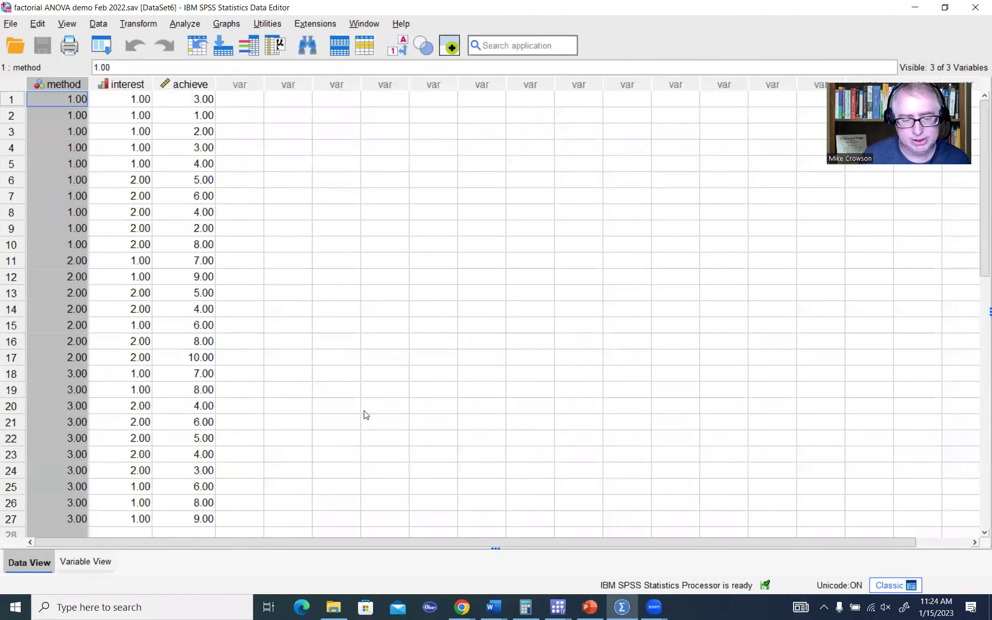
pyautogui.click(240, 199)
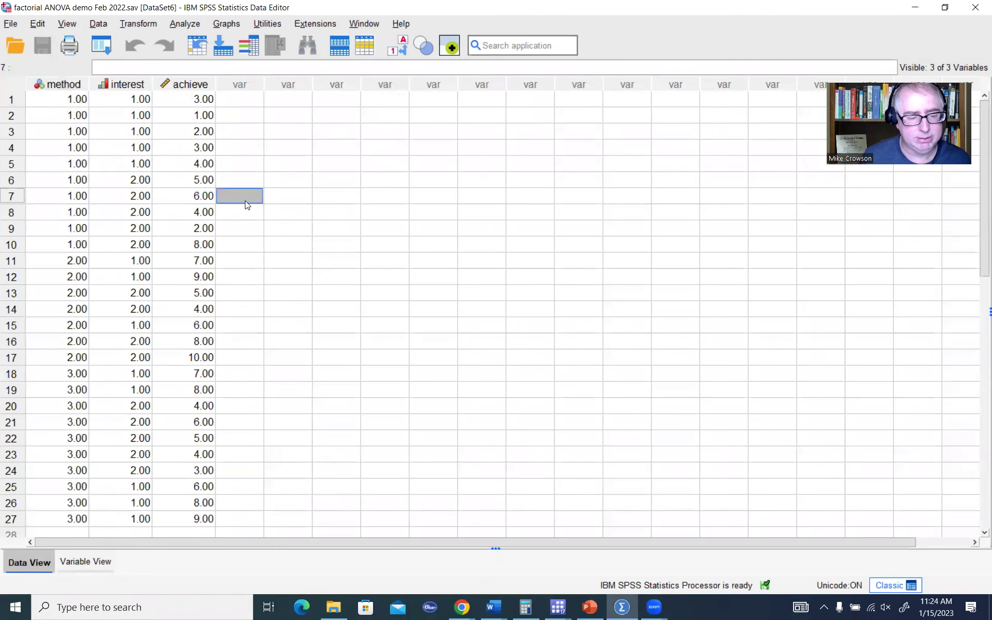
pyautogui.click(204, 97)
pyautogui.click(205, 85)
pyautogui.click(308, 131)
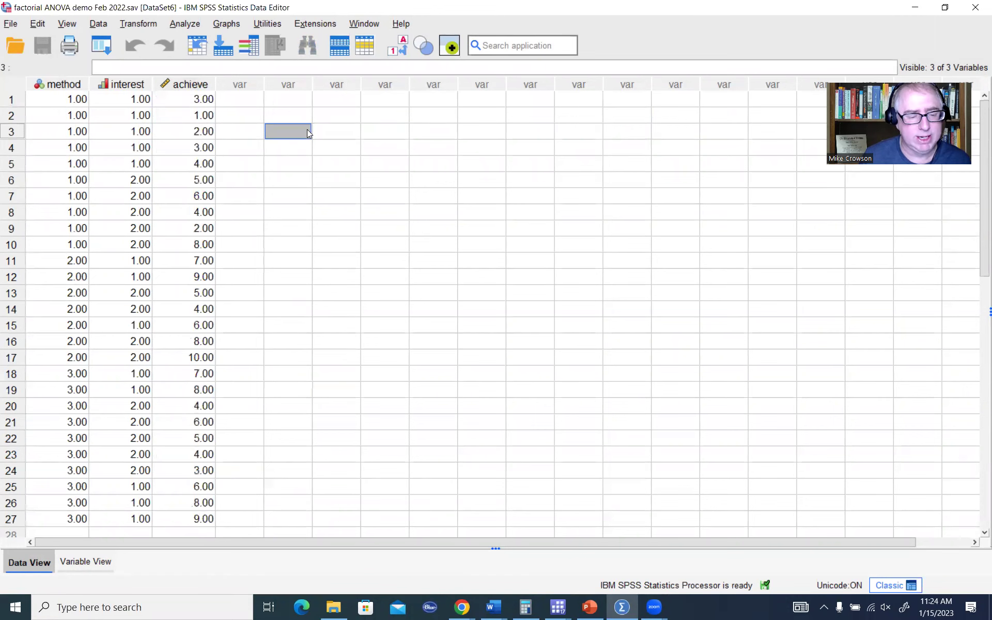
# Start a General Linear Model Univariate analysis and assign method and interest as fixed factors
pyautogui.click(184, 24)
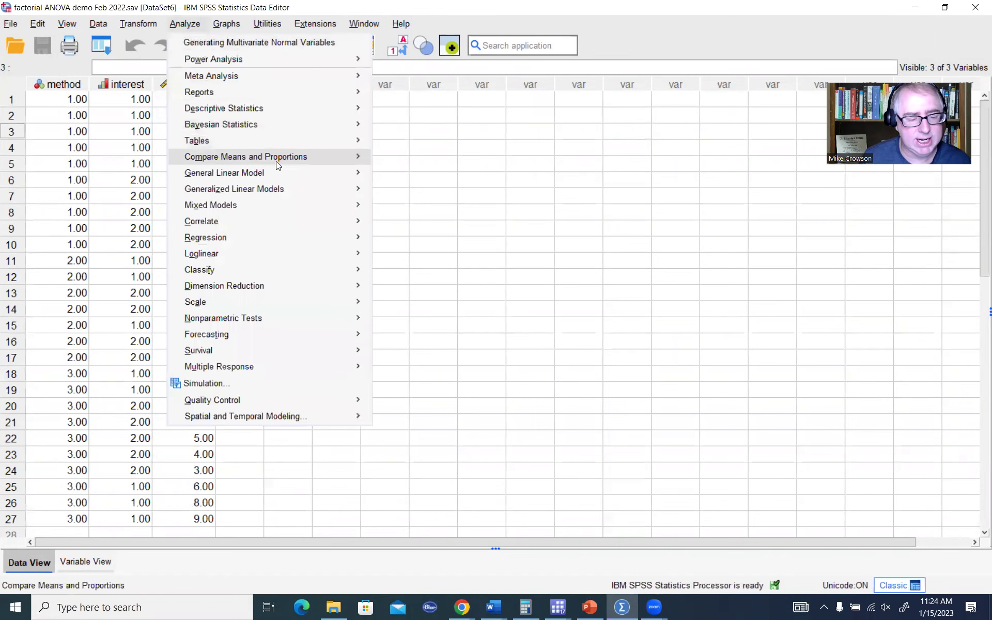
pyautogui.moveTo(294, 172)
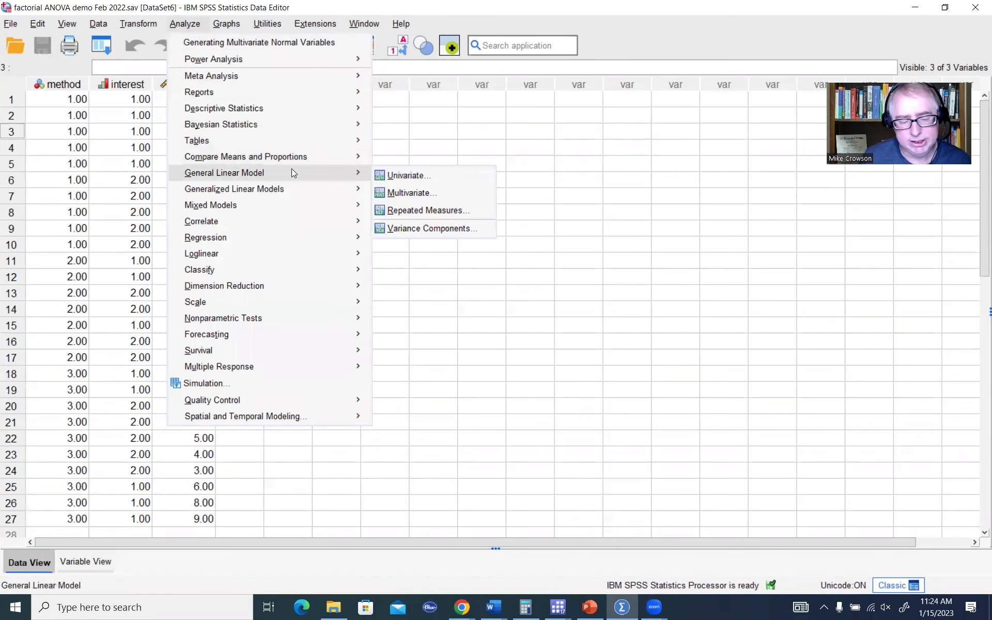
pyautogui.click(416, 176)
pyautogui.click(284, 212)
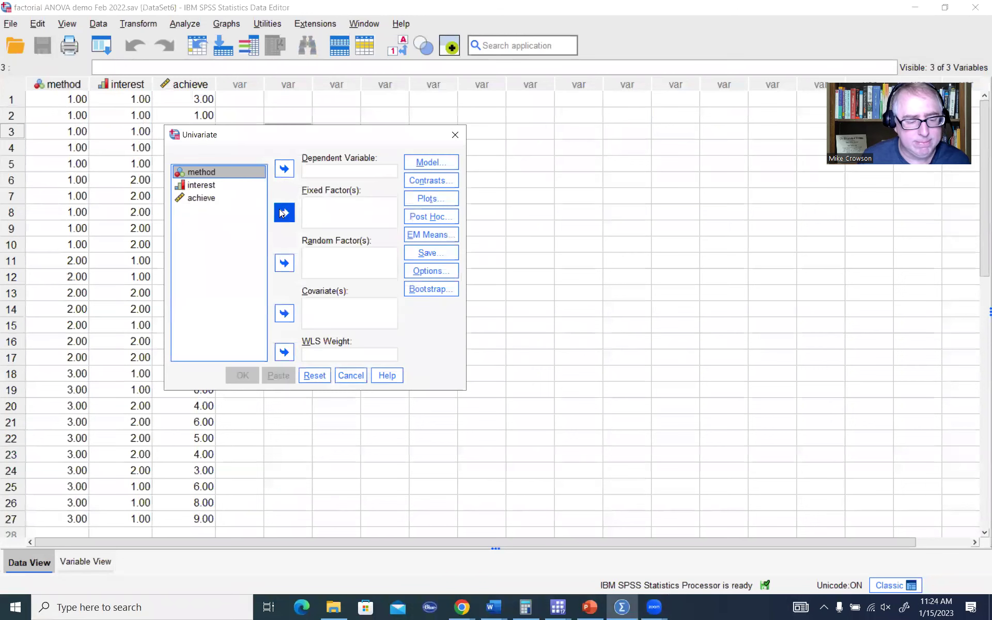
pyautogui.click(204, 172)
pyautogui.click(284, 212)
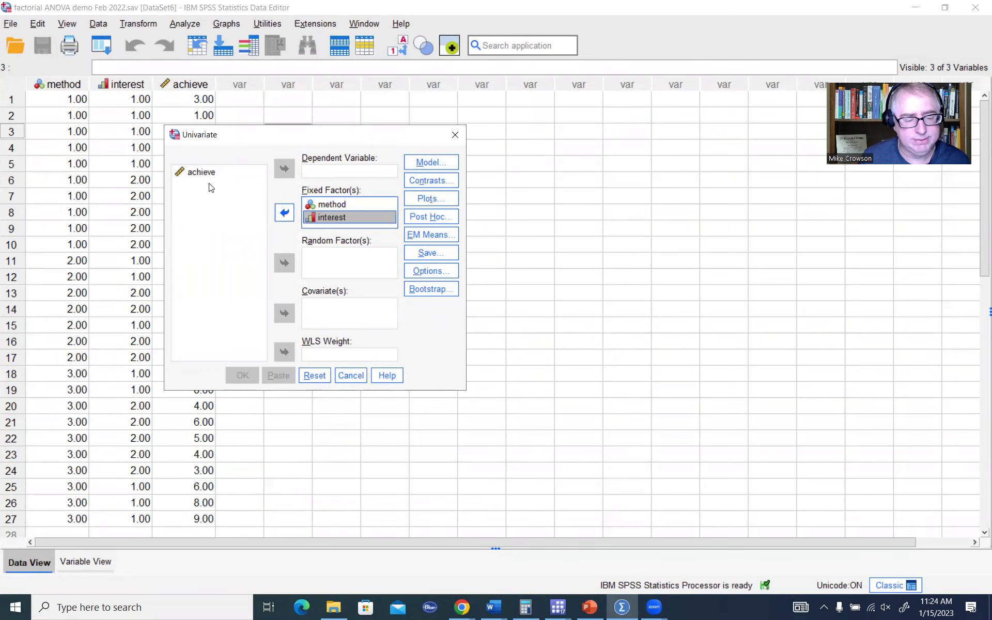
# Assign achieve as the dependent variable of the Univariate analysis
pyautogui.click(202, 172)
pyautogui.click(284, 168)
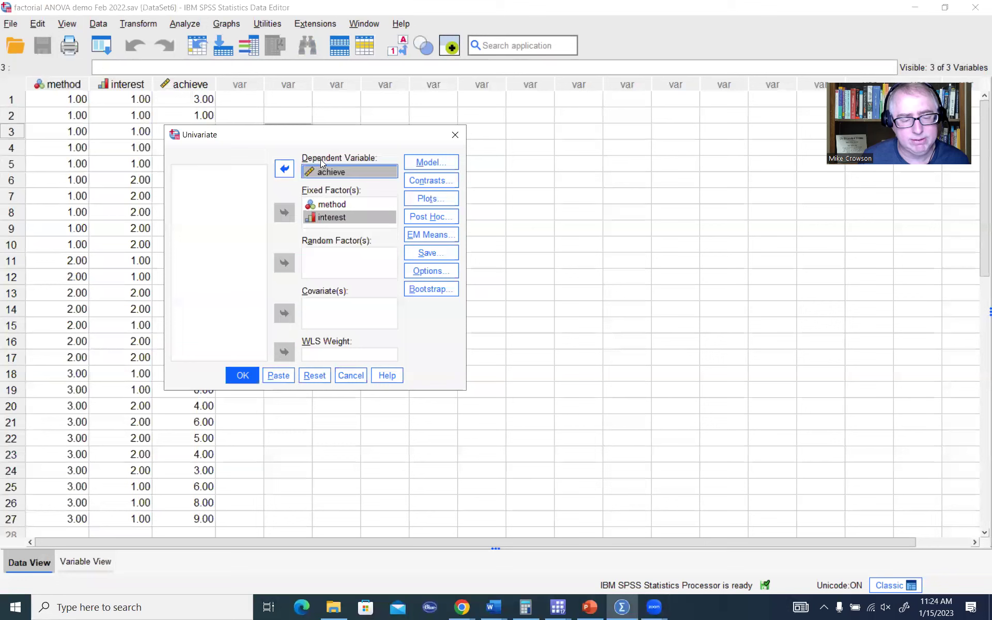
pyautogui.moveTo(398, 135); pyautogui.dragTo(455, 132)
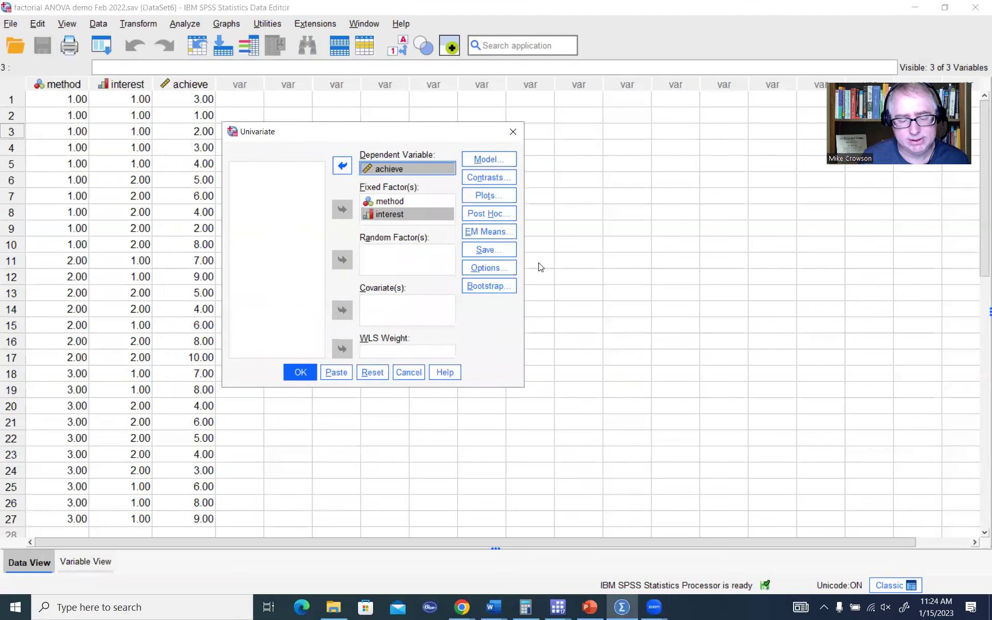
# Request descriptive statistics, estimates of effect size, observed power and homogeneity tests in the Univariate options
pyautogui.click(501, 266)
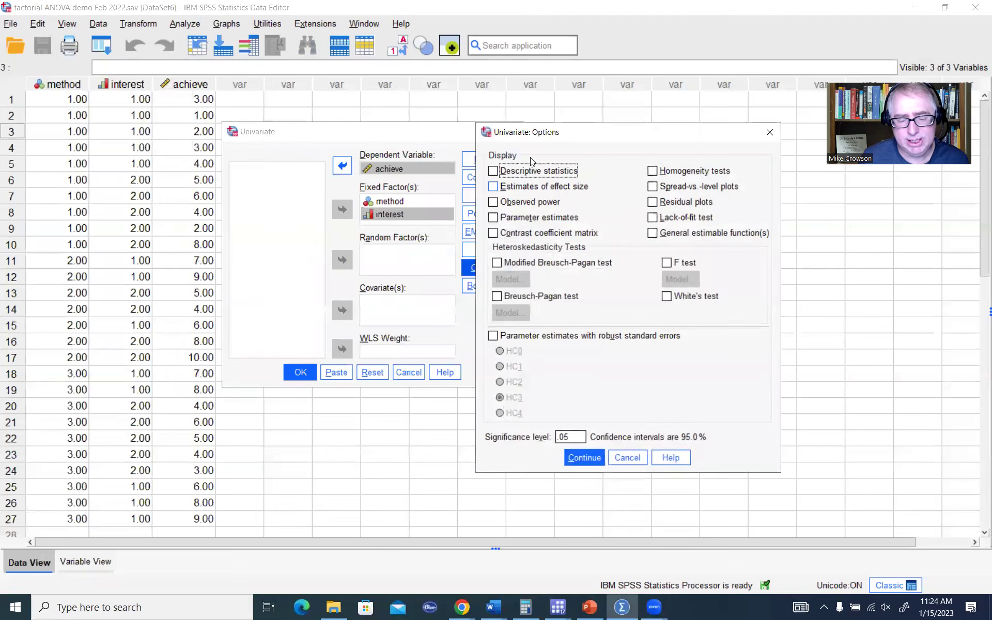
pyautogui.moveTo(564, 137); pyautogui.dragTo(621, 134)
pyautogui.click(589, 170)
pyautogui.click(567, 184)
pyautogui.click(566, 201)
pyautogui.click(727, 173)
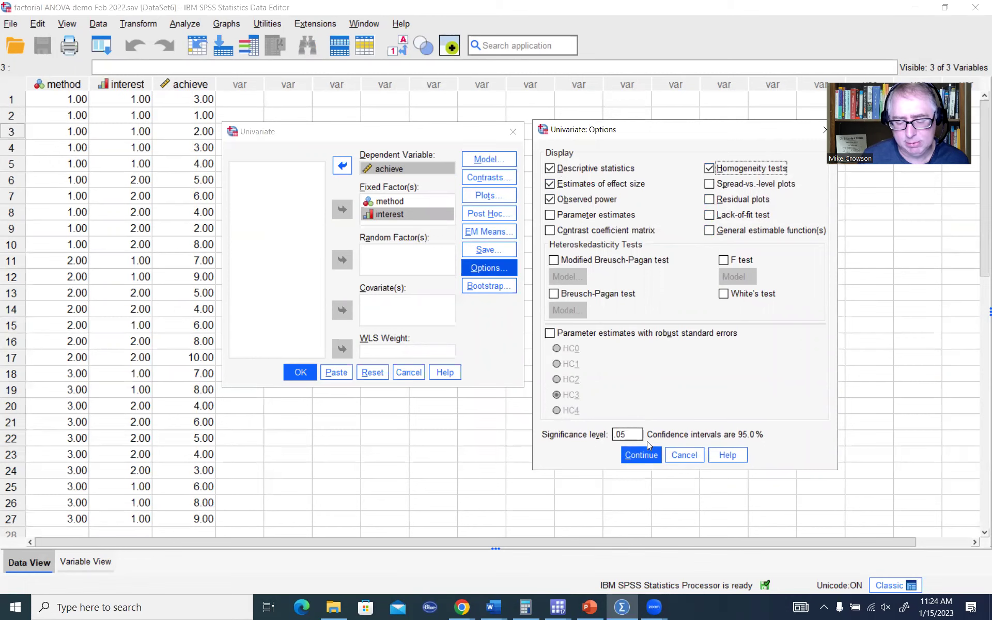
pyautogui.click(646, 455)
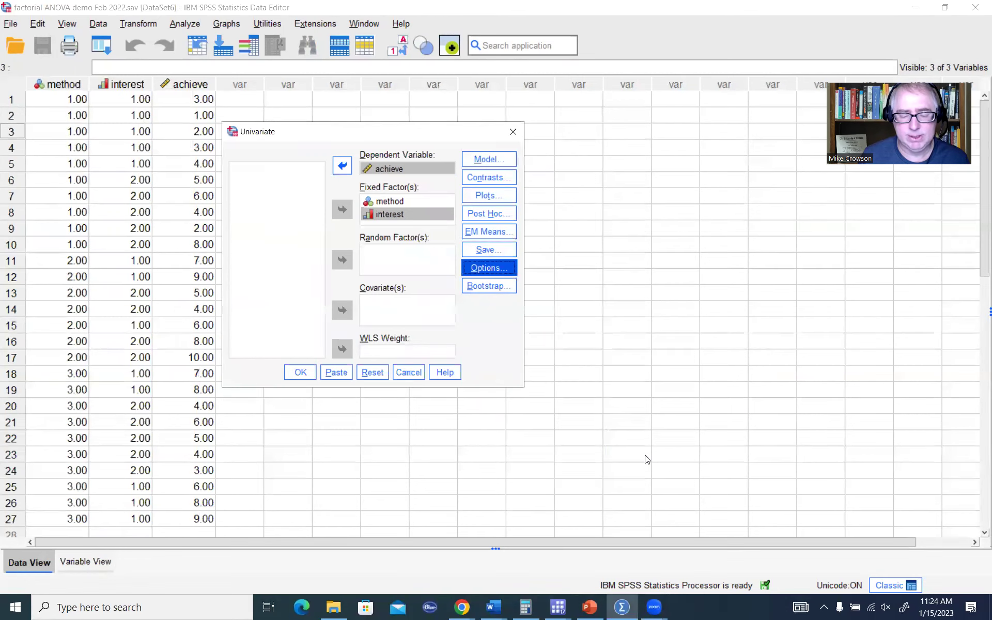
# Display estimated marginal means for (OVERALL), method, interest and method*interest, comparing simple main effects with Bonferroni adjustment
pyautogui.click(494, 236)
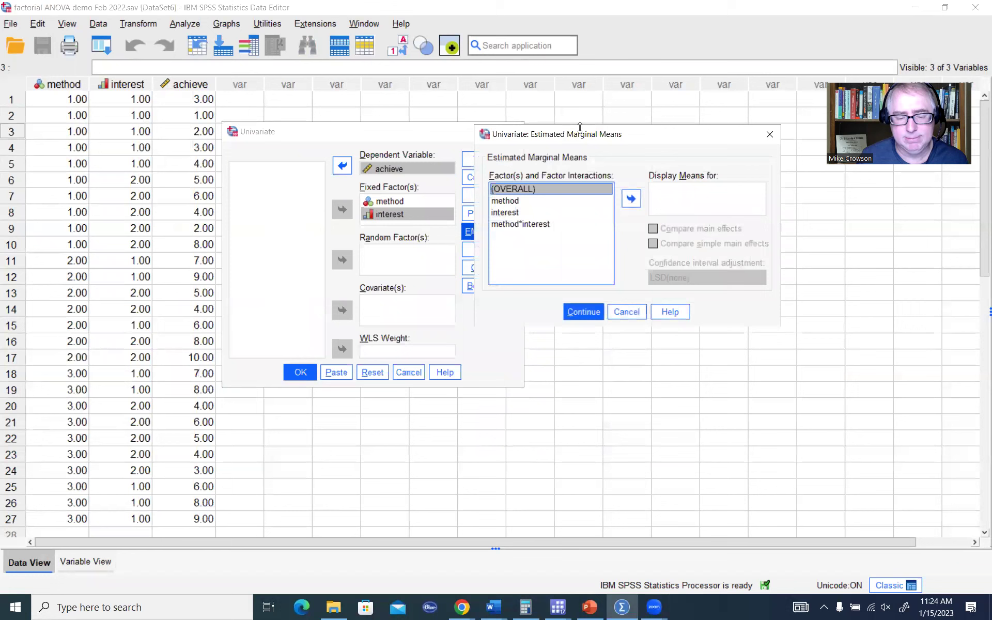
pyautogui.moveTo(595, 146); pyautogui.dragTo(650, 136)
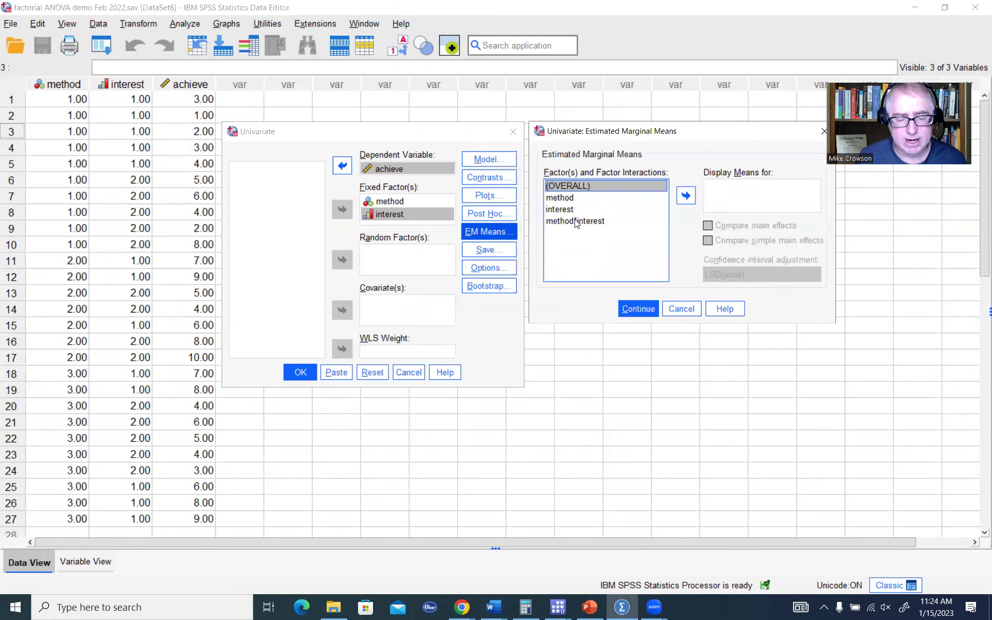
pyautogui.keyDown('shift'); pyautogui.click(576, 222); pyautogui.keyUp('shift')
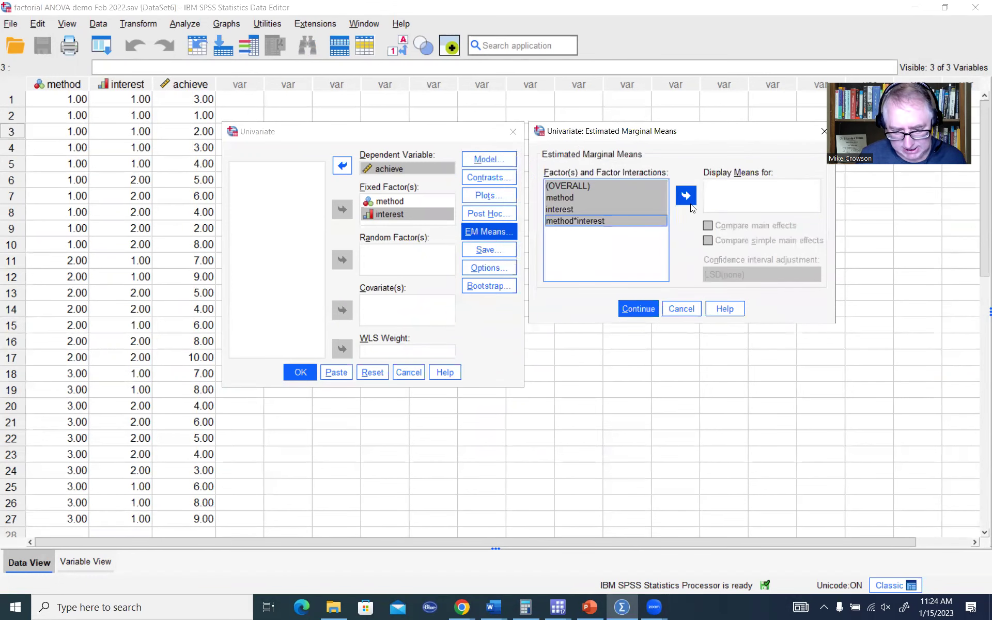
pyautogui.click(685, 195)
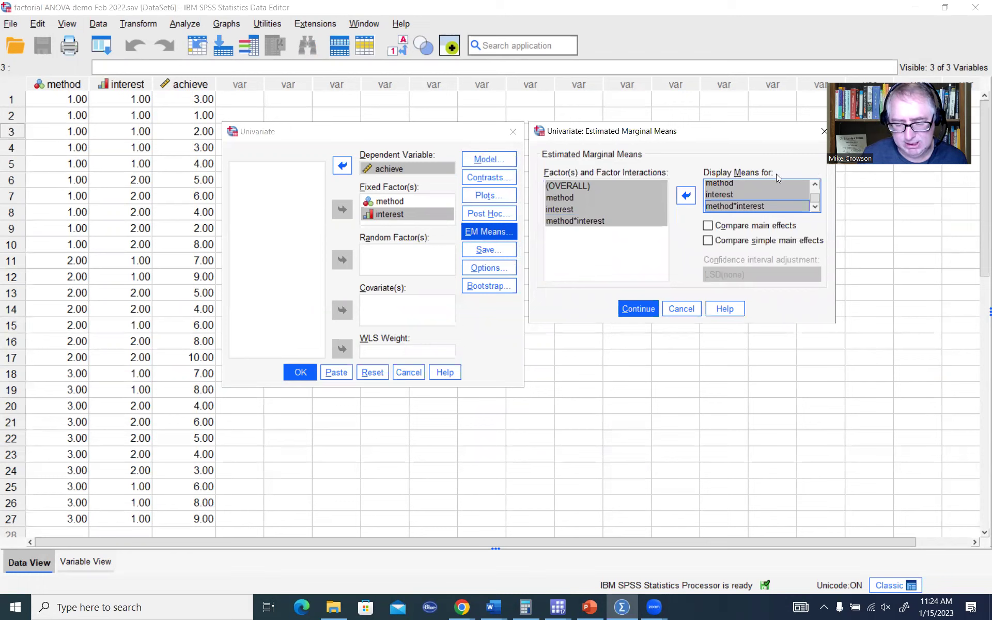
pyautogui.click(708, 241)
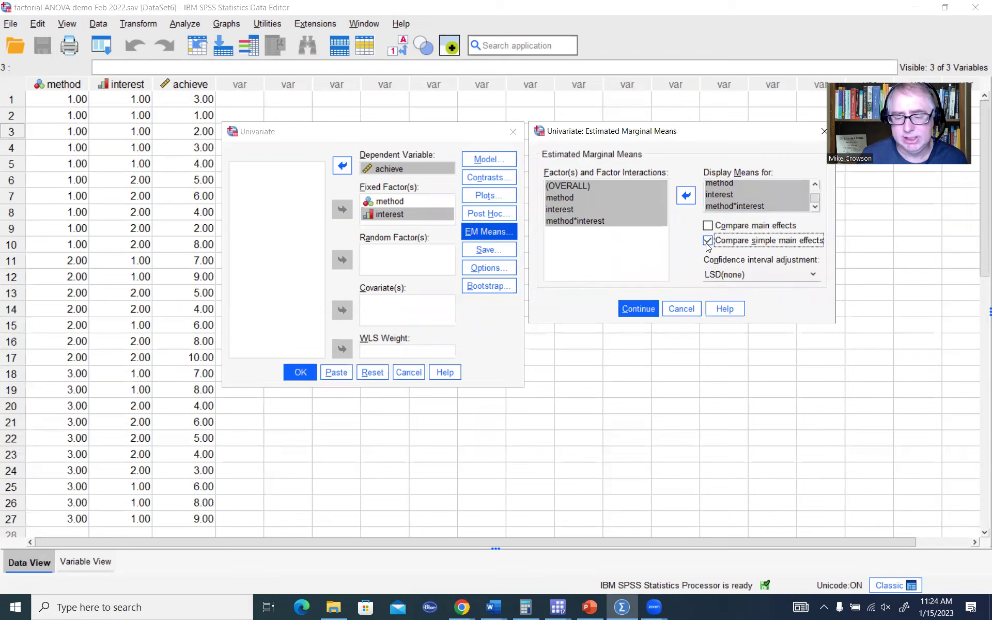
pyautogui.click(813, 274)
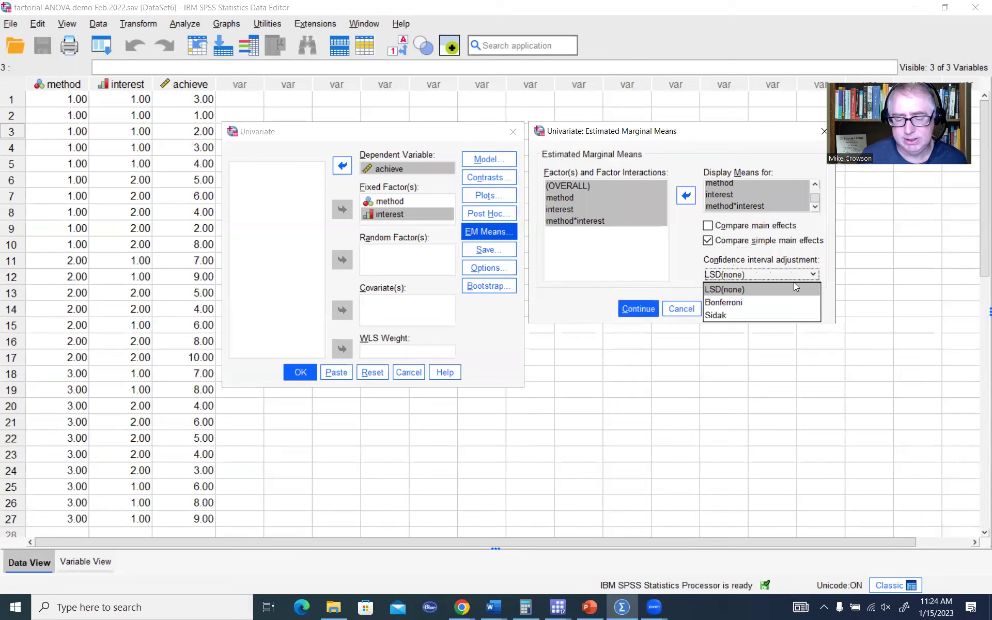
pyautogui.click(743, 302)
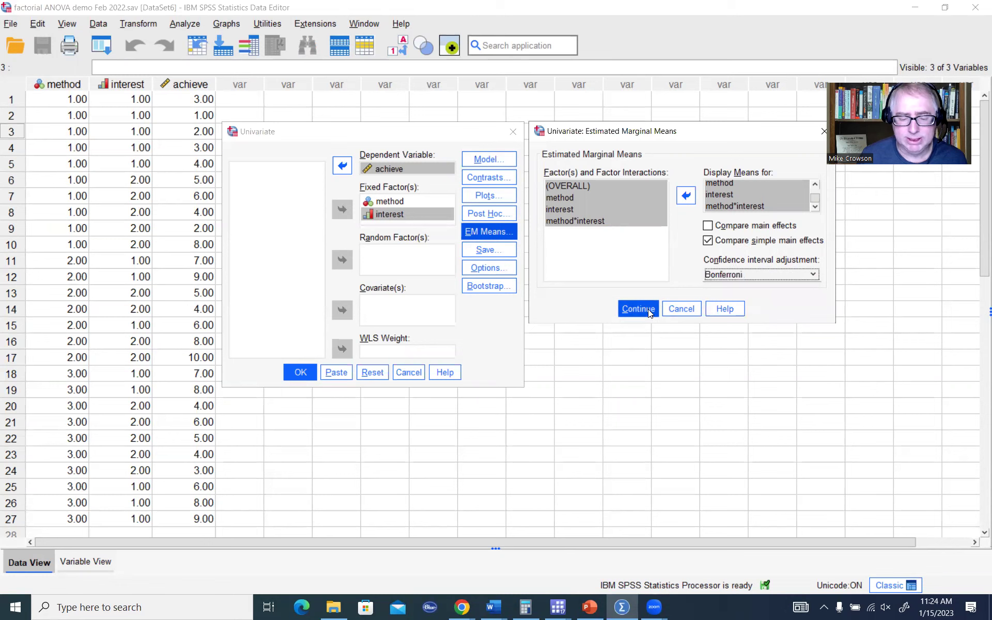
pyautogui.click(648, 309)
# Request Tukey post hoc tests for the method factor
pyautogui.click(491, 213)
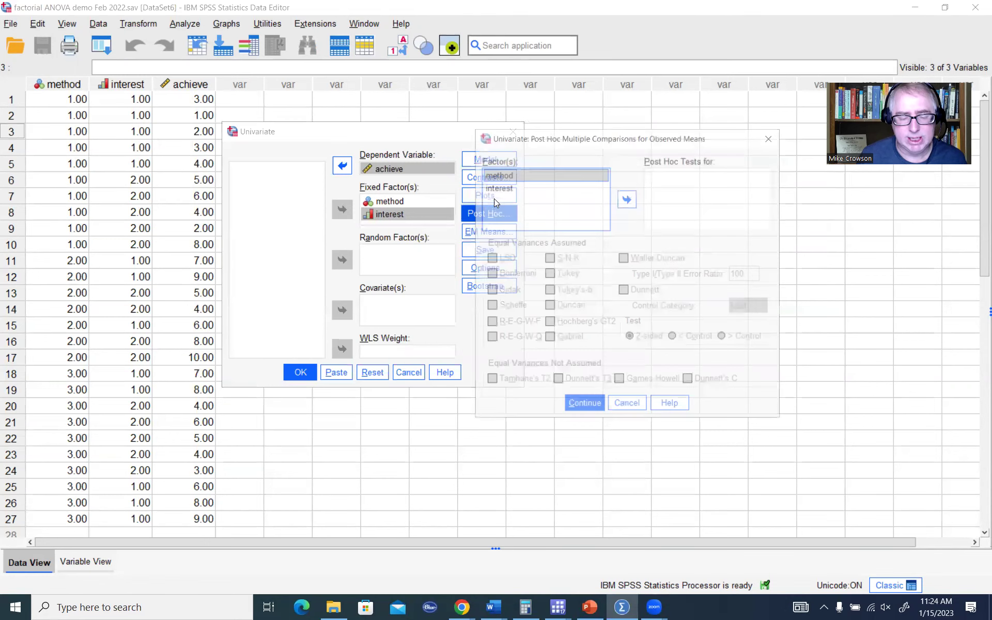
pyautogui.moveTo(539, 141); pyautogui.dragTo(598, 137)
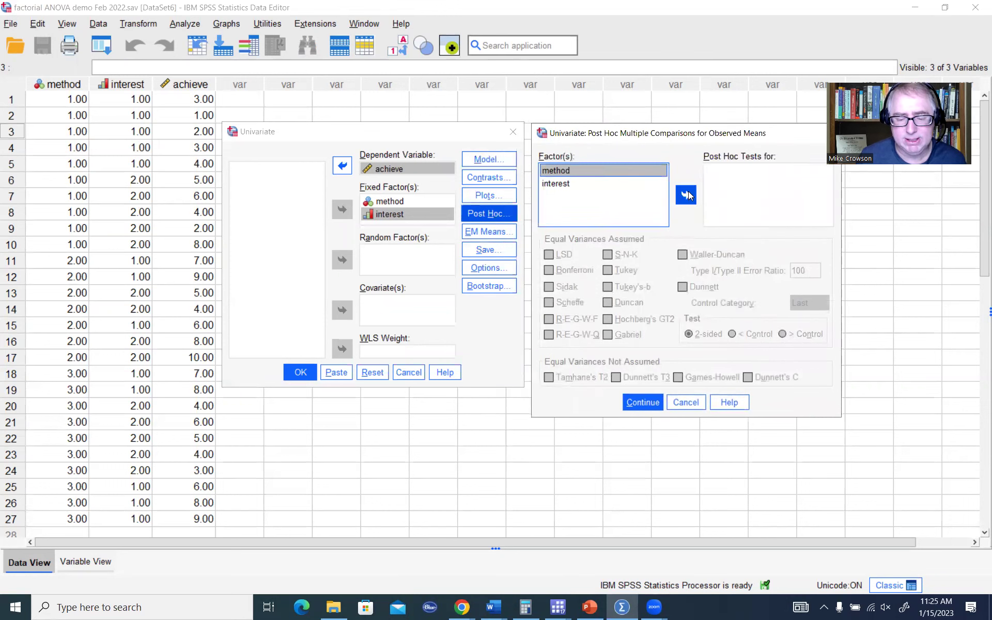
pyautogui.click(687, 194)
pyautogui.click(619, 270)
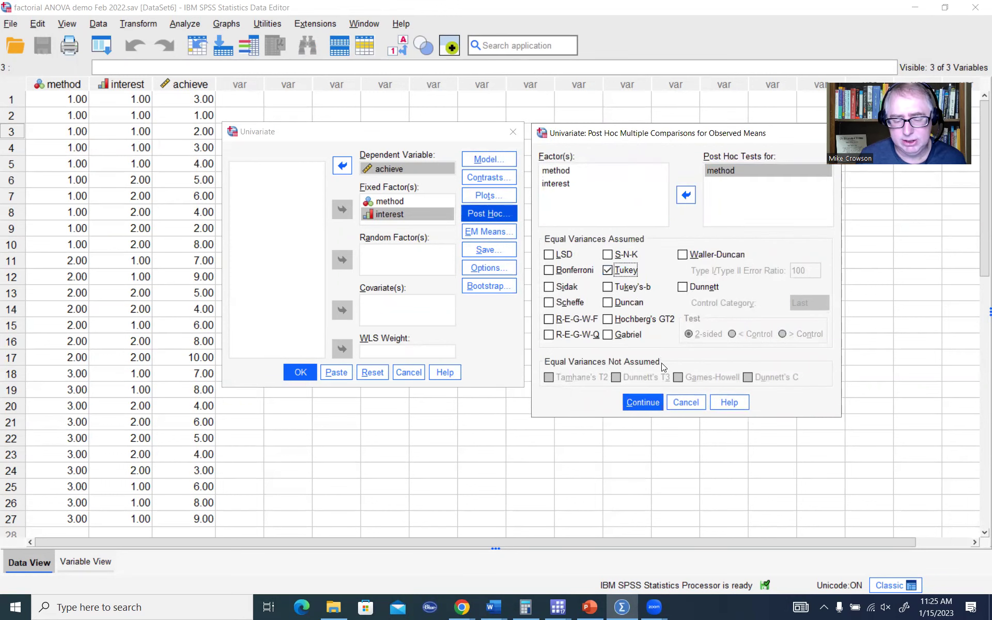
pyautogui.click(643, 402)
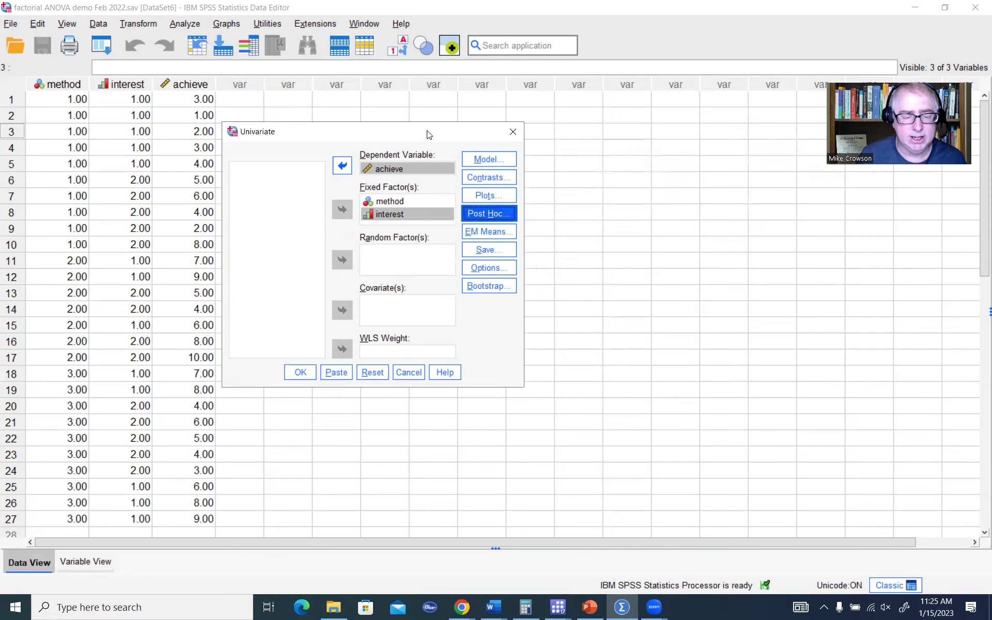
# Add separate profile plots for method and for interest, each factor on the horizontal axis
pyautogui.moveTo(426, 134); pyautogui.dragTo(320, 123)
pyautogui.click(382, 184)
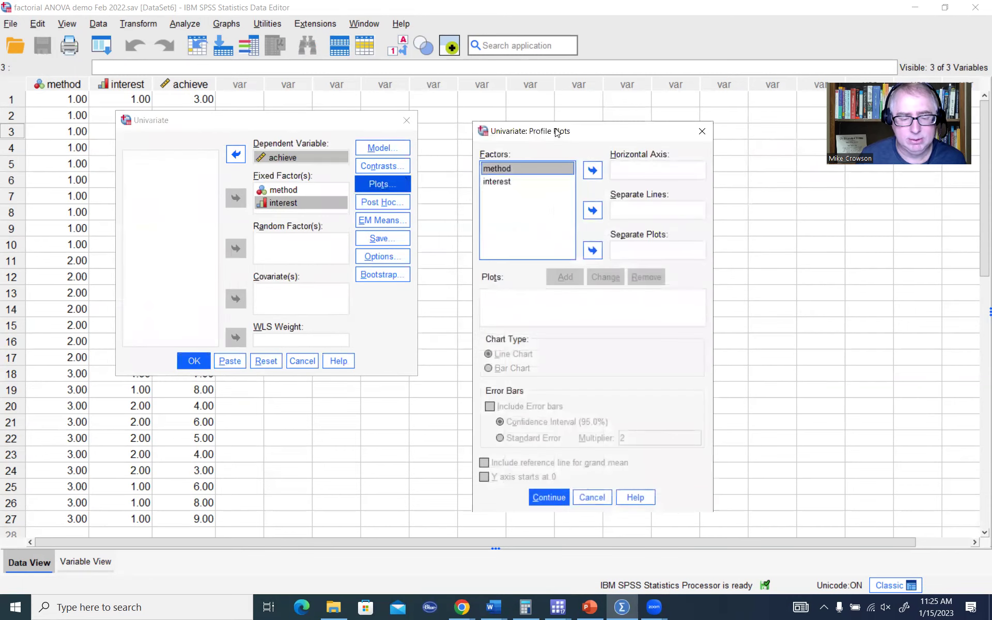
pyautogui.moveTo(546, 131); pyautogui.dragTo(505, 120)
pyautogui.click(551, 157)
pyautogui.click(524, 264)
pyautogui.click(449, 169)
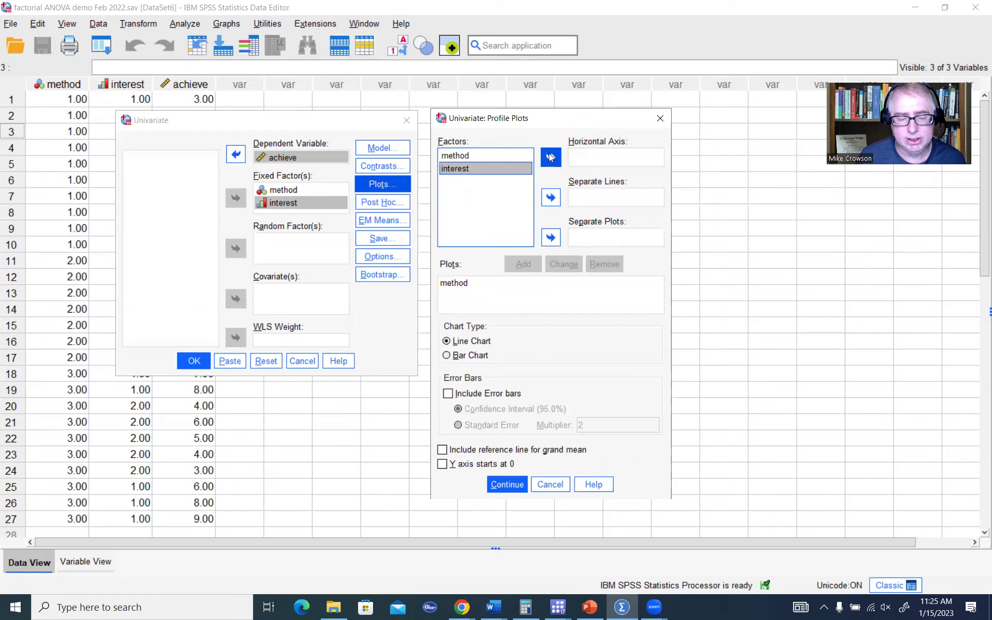
pyautogui.click(551, 157)
pyautogui.click(523, 264)
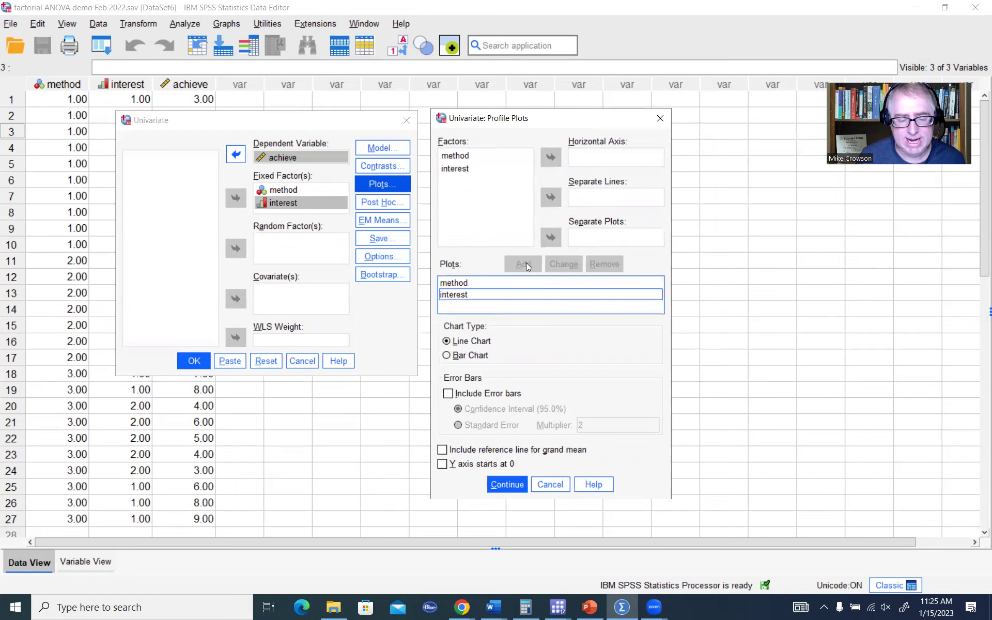
# Add a method*interest profile plot with method on the horizontal axis and interest as separate lines
pyautogui.click(463, 156)
pyautogui.click(550, 157)
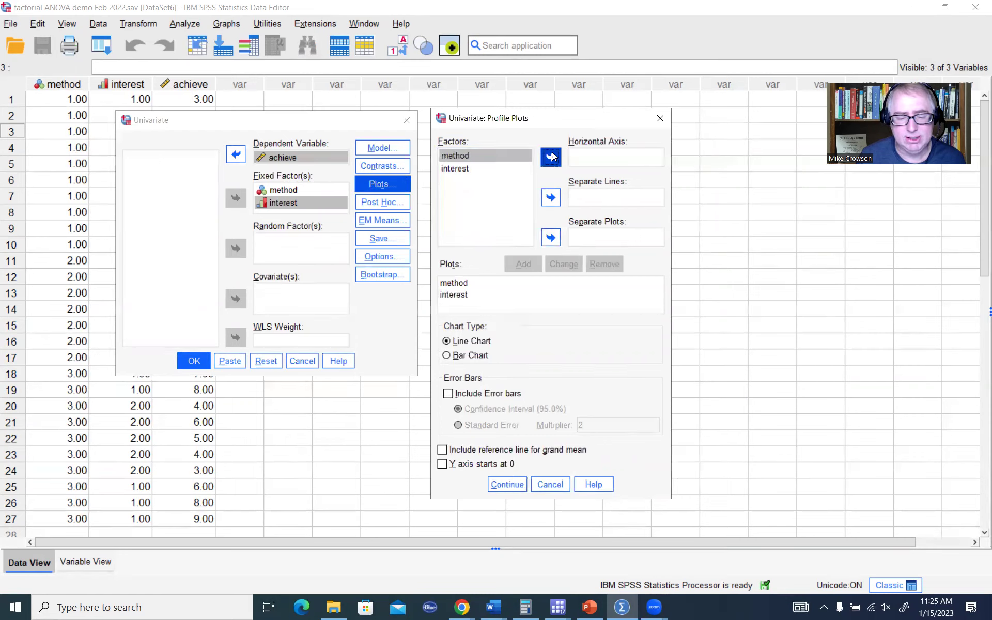
pyautogui.click(459, 170)
pyautogui.click(550, 197)
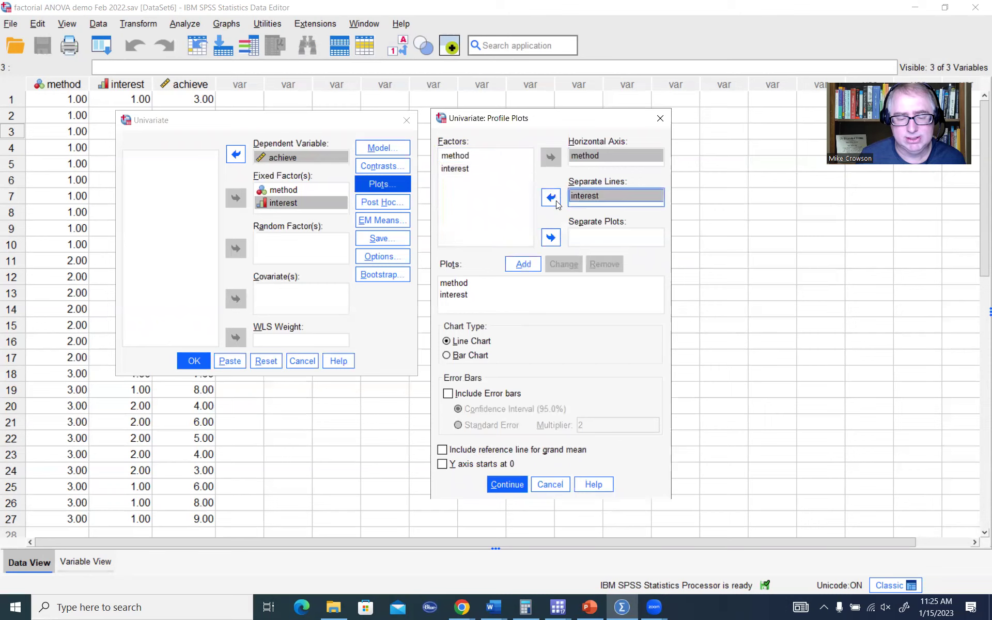
pyautogui.click(532, 267)
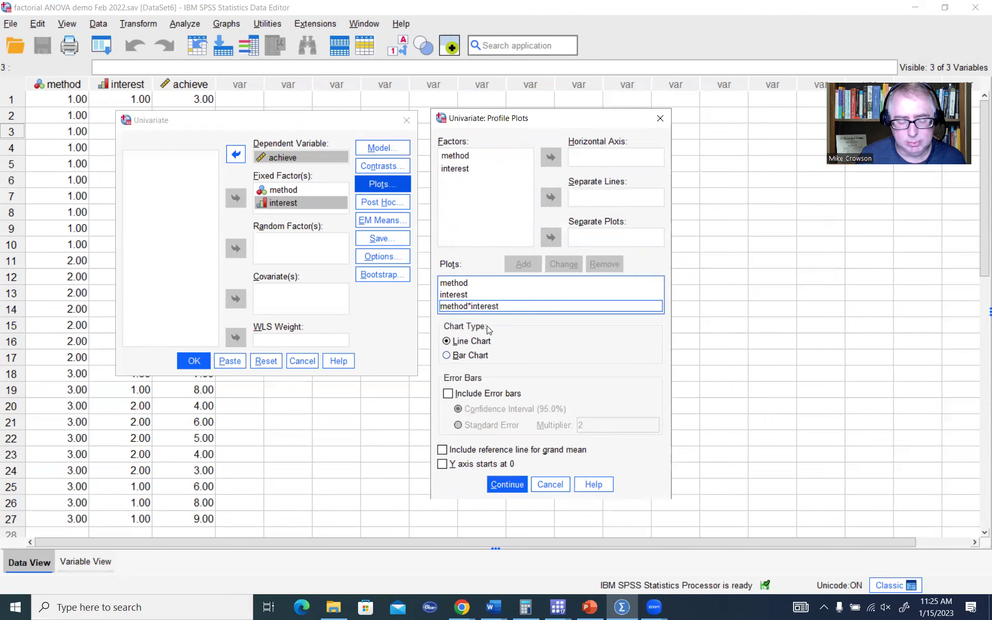
# Set the profile plots to bar charts with 95% confidence interval error bars and accept the plot settings
pyautogui.click(446, 355)
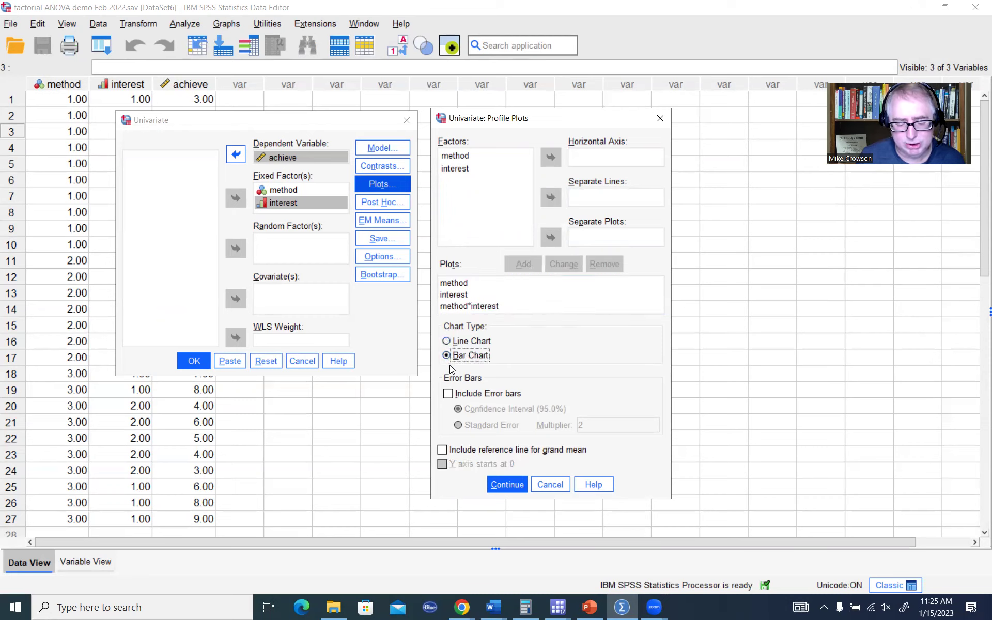
pyautogui.click(447, 394)
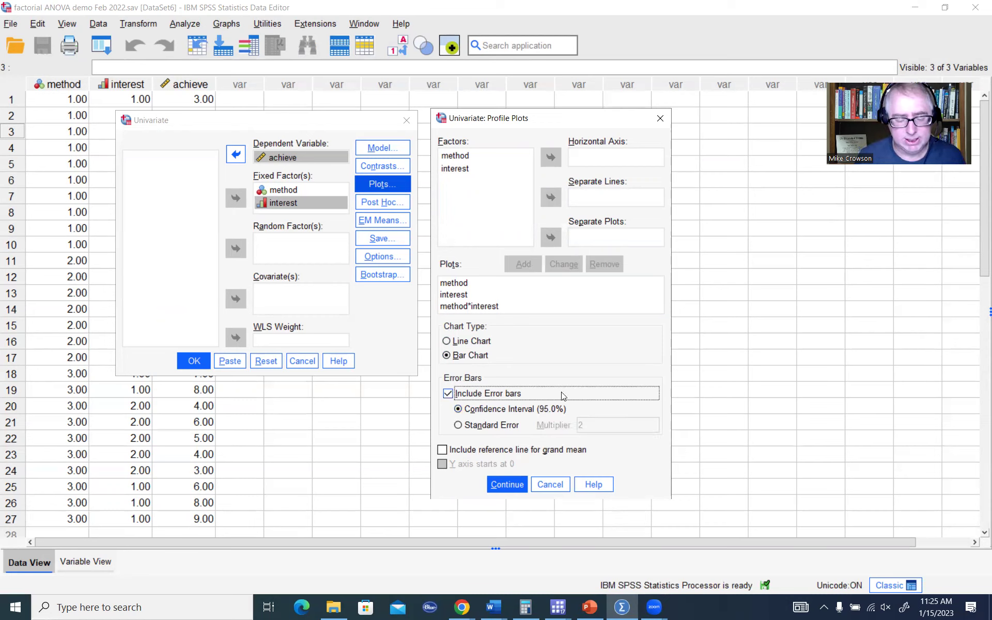
pyautogui.click(458, 425)
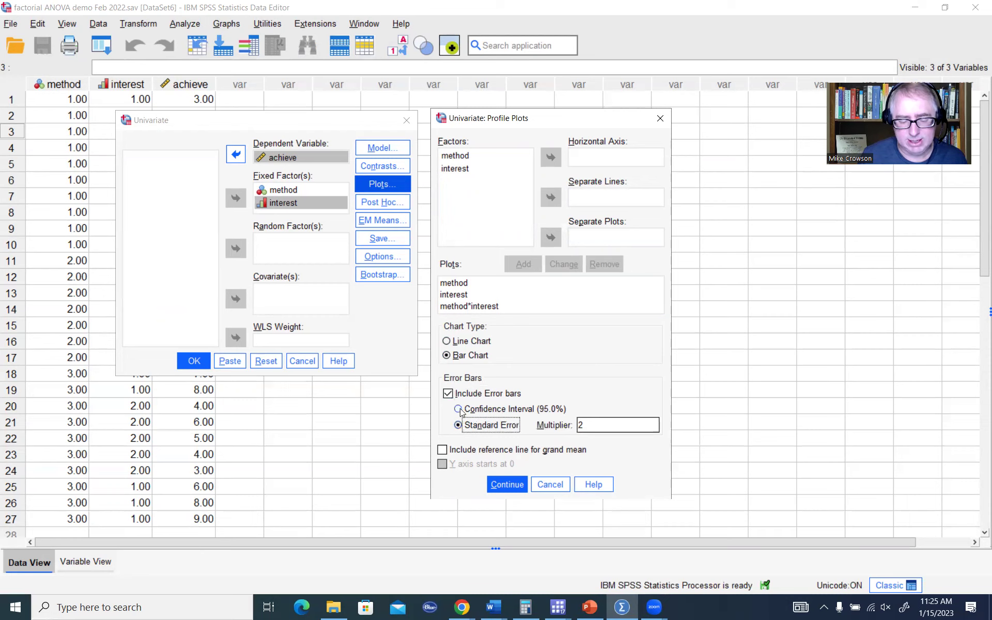
pyautogui.click(457, 409)
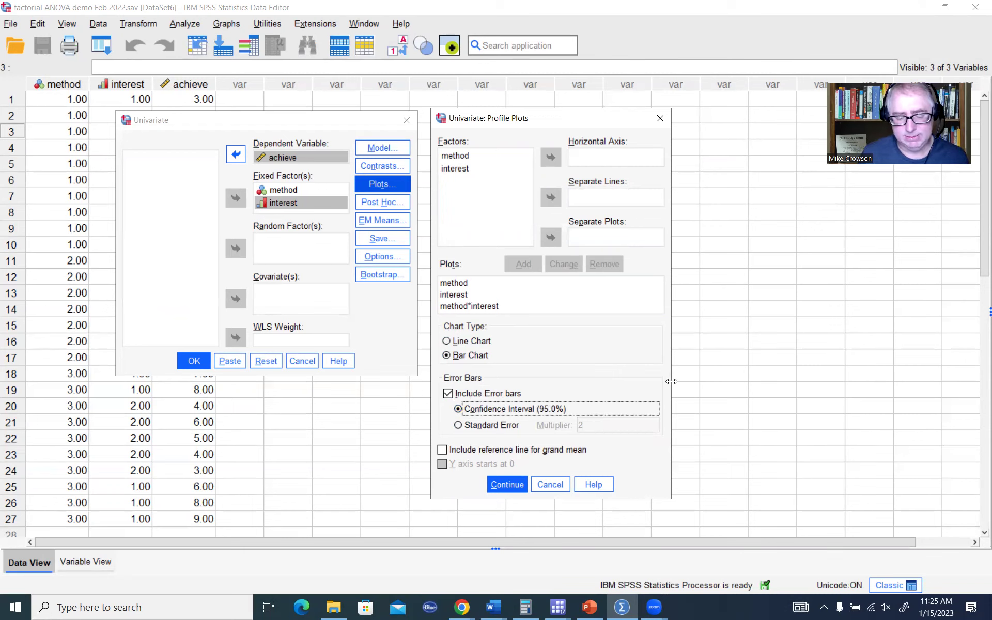
pyautogui.click(503, 485)
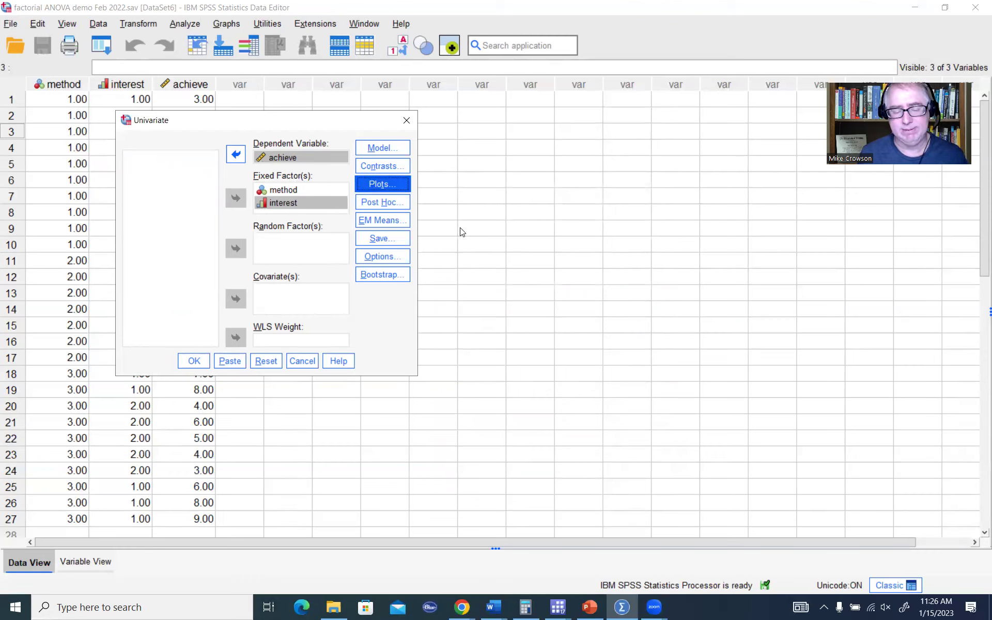
# Review the estimated marginal means settings and run the Univariate analysis
pyautogui.click(405, 218)
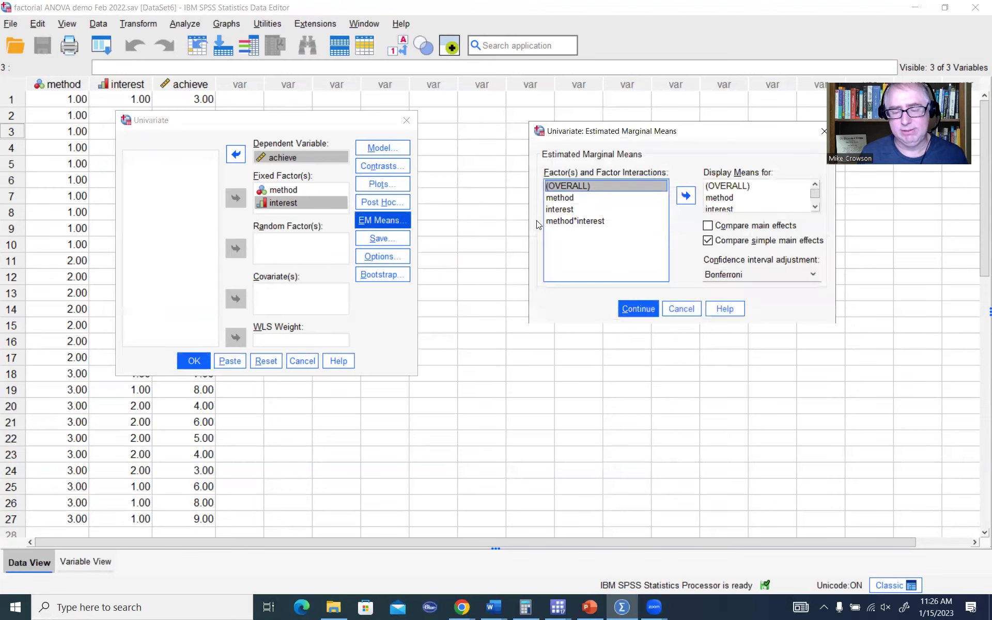
pyautogui.click(639, 308)
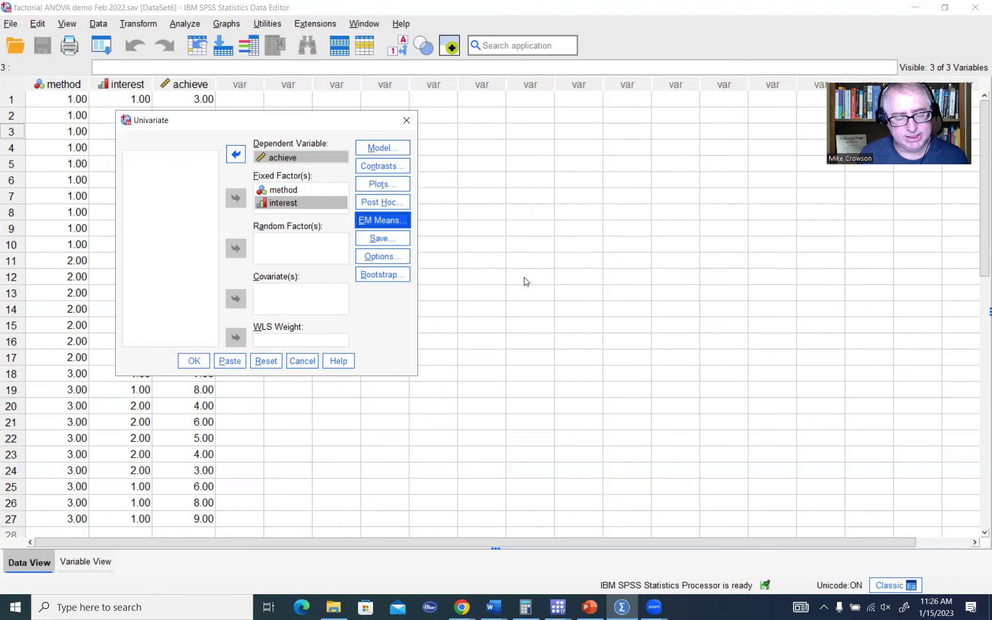
pyautogui.click(194, 360)
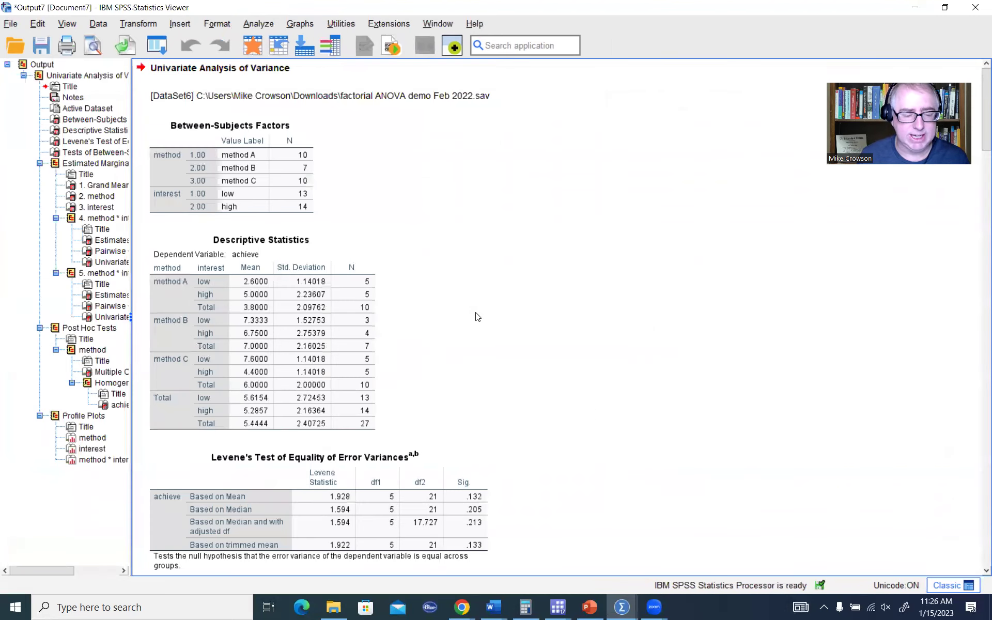
# Mark the Descriptive Statistics heading and the mean, standard deviation and N of the method A low, high and Total rows
pyautogui.scroll(-1, 594, 532)
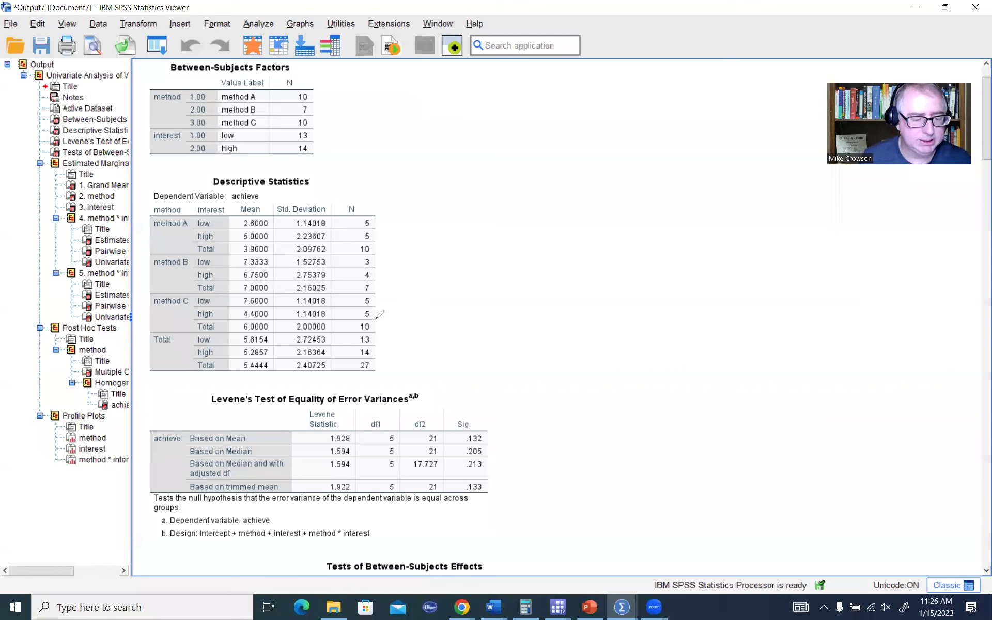
pyautogui.moveTo(317, 175); pyautogui.dragTo(328, 170)
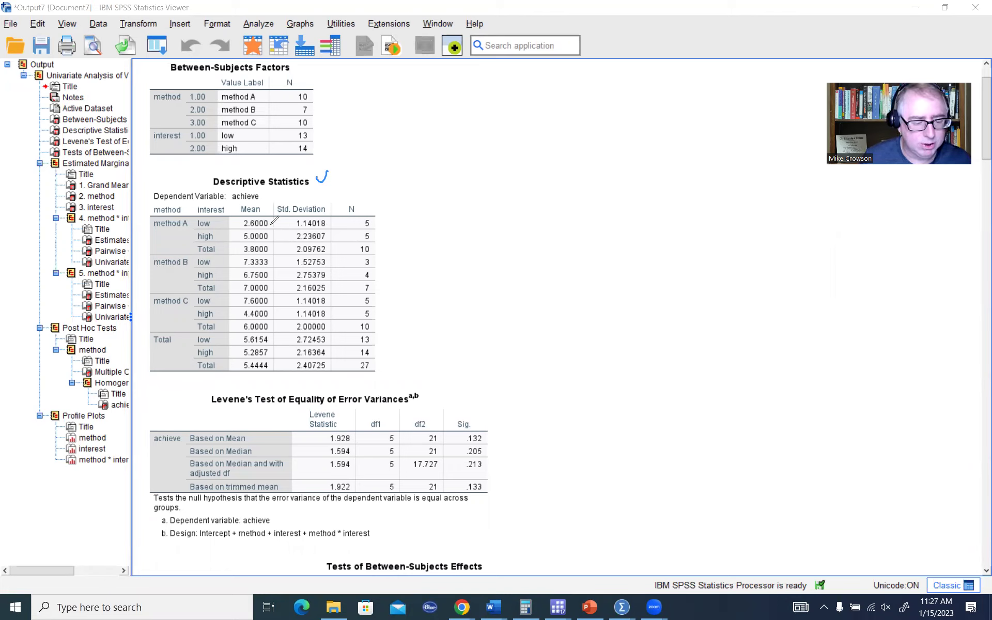
pyautogui.moveTo(277, 207); pyautogui.dragTo(267, 235)
pyautogui.moveTo(328, 216)
pyautogui.mouseDown()
pyautogui.moveTo(335, 210)
pyautogui.moveTo(336, 227)
pyautogui.moveTo(377, 214)
pyautogui.moveTo(379, 227)
pyautogui.mouseUp()
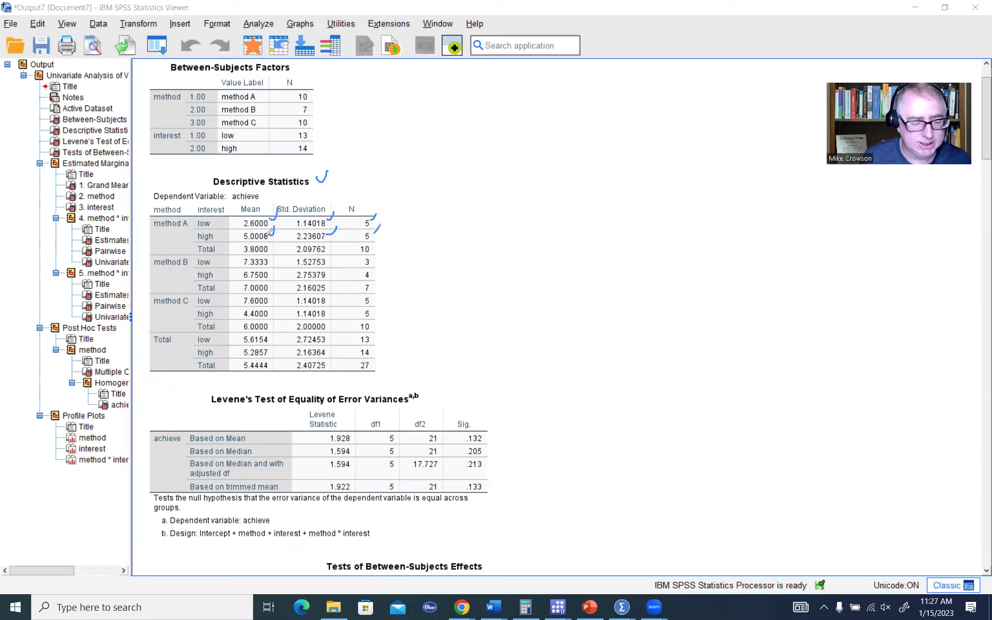
pyautogui.moveTo(279, 241); pyautogui.dragTo(271, 248)
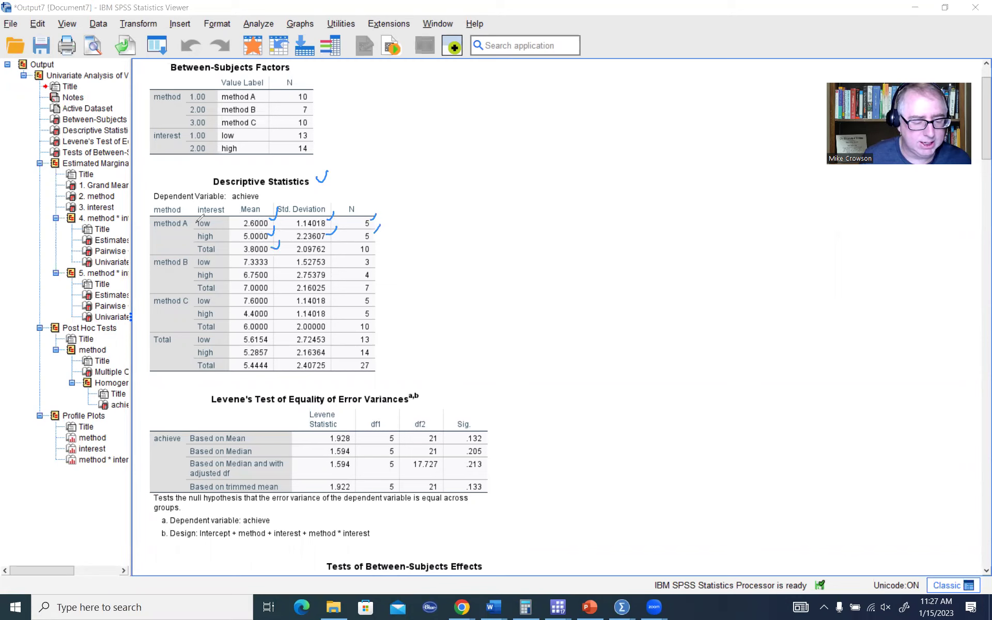
pyautogui.moveTo(324, 249)
pyautogui.mouseDown()
pyautogui.moveTo(333, 240)
pyautogui.moveTo(376, 250)
pyautogui.mouseUp()
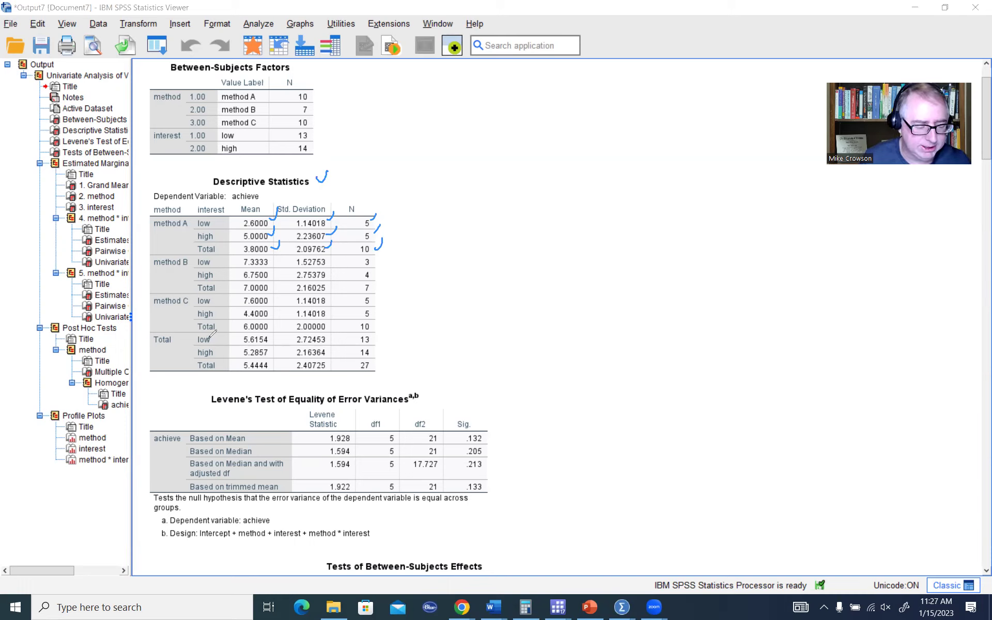
# Mark the mean, standard deviation and N of the Total low and high rows in Descriptive Statistics, and clear the annotations
pyautogui.moveTo(177, 338); pyautogui.dragTo(185, 334)
pyautogui.moveTo(269, 338); pyautogui.dragTo(276, 334)
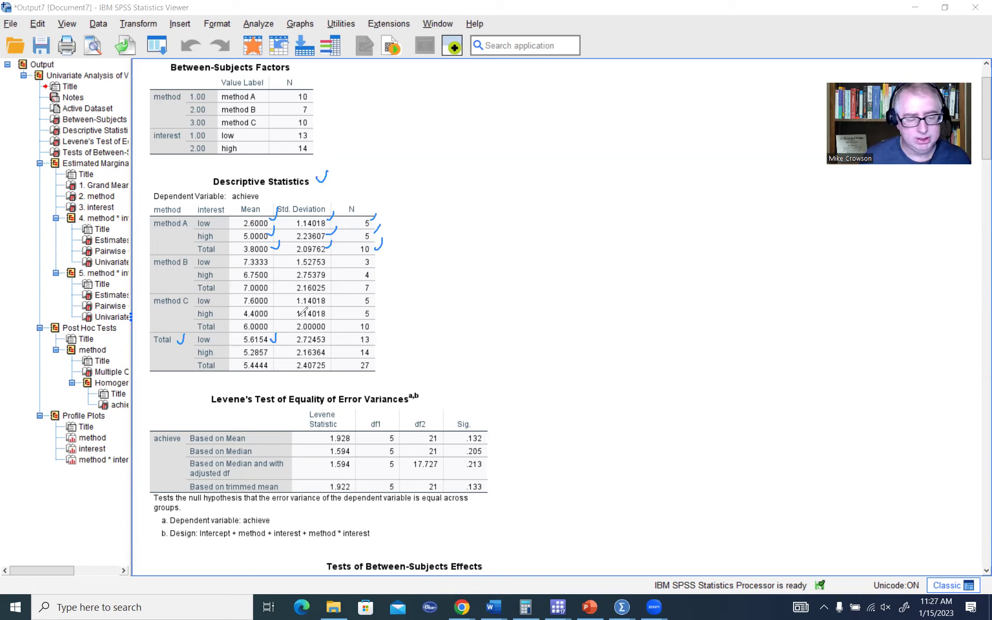
pyautogui.moveTo(324, 337); pyautogui.dragTo(381, 329)
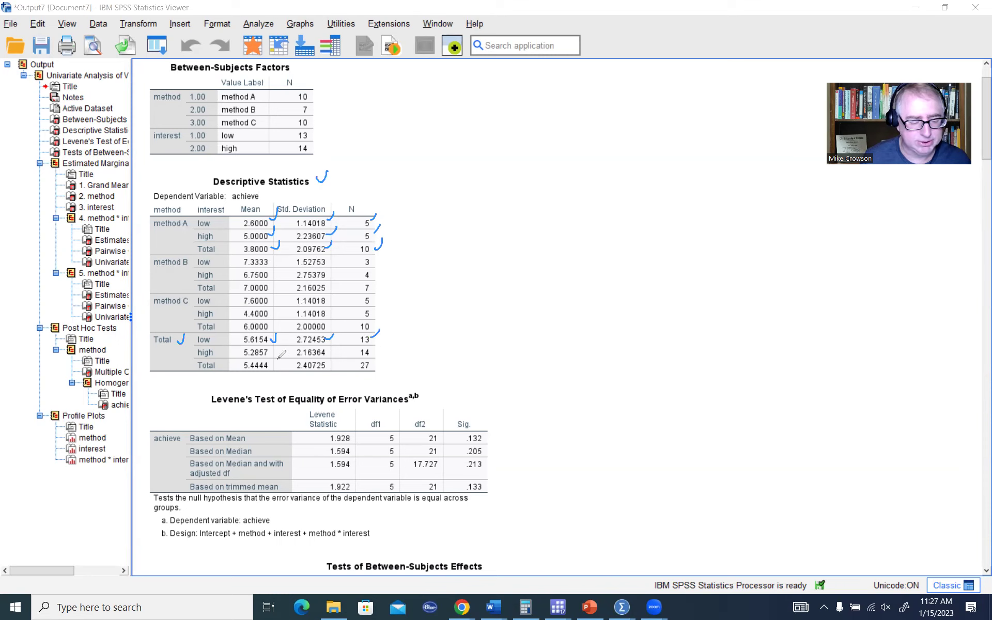
pyautogui.moveTo(269, 353); pyautogui.dragTo(381, 343)
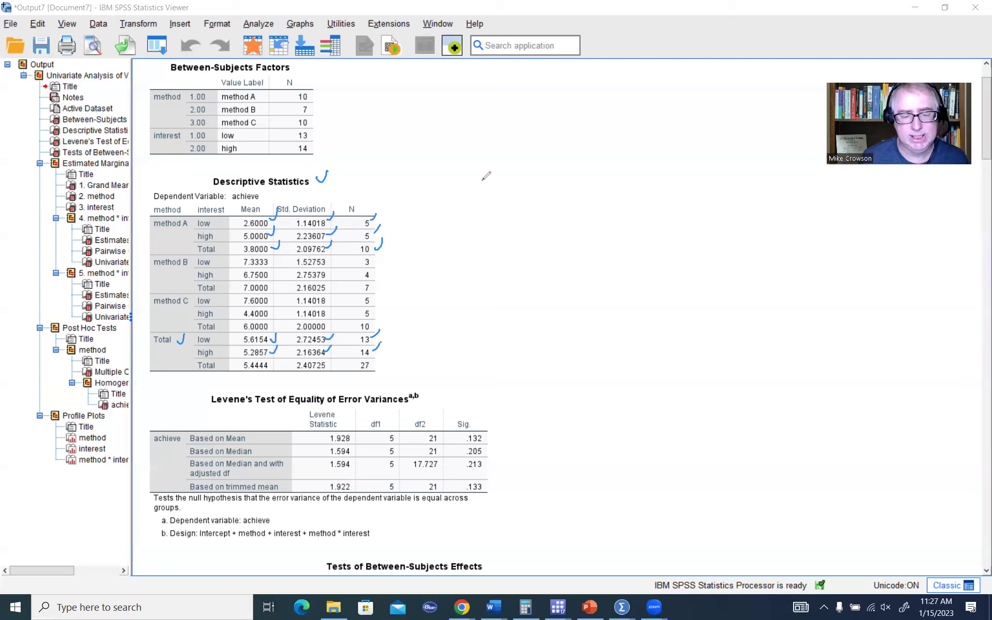
pyautogui.click(641, 116)
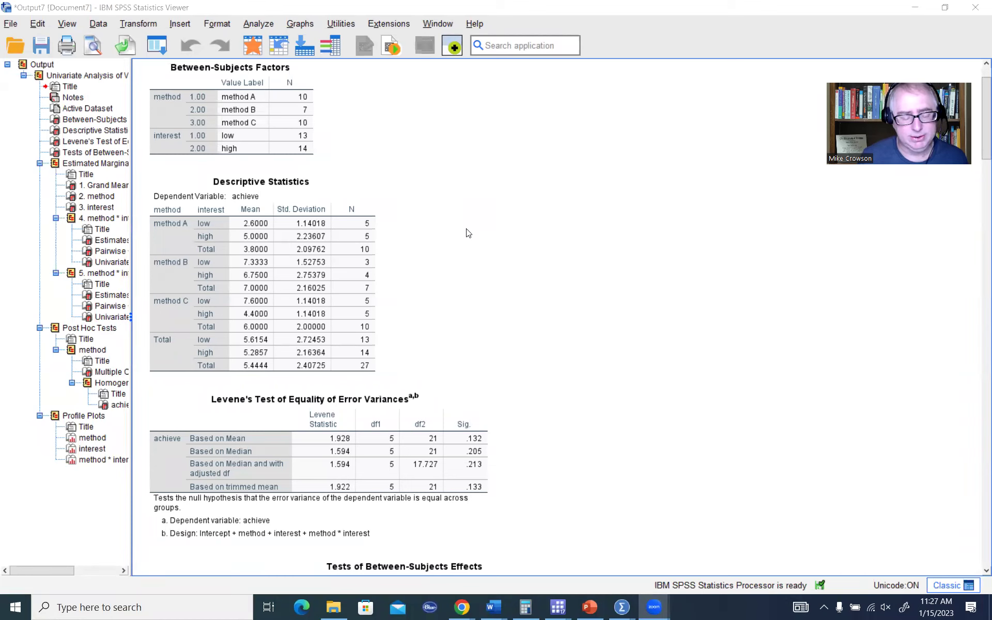
# Mark the Levene's test heading and its rows, circle the Based on Mean significance value, and clear the annotations
pyautogui.scroll(-3, 469, 237)
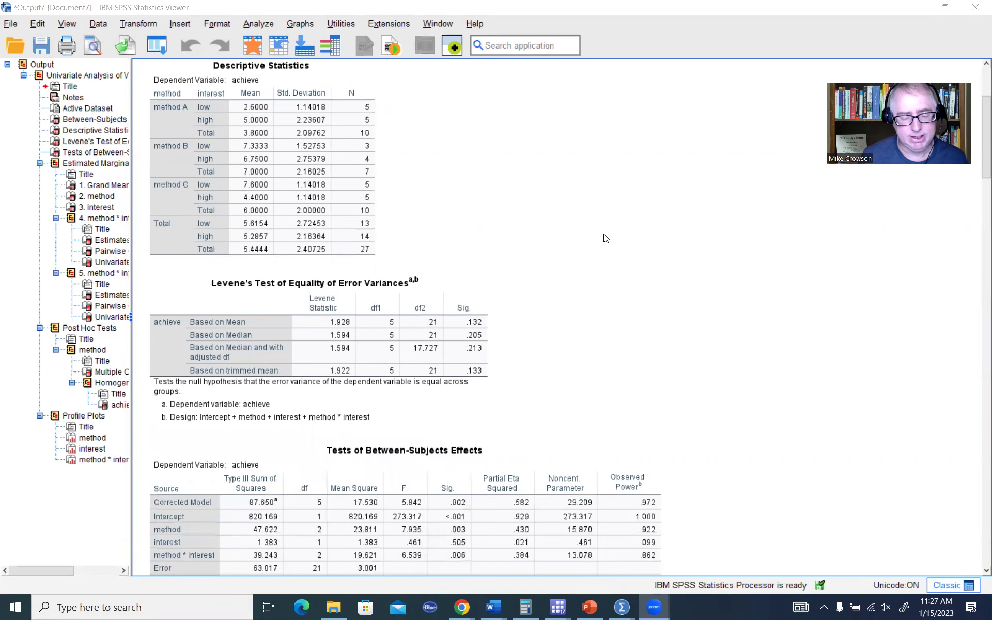
pyautogui.scroll(-3, 607, 256)
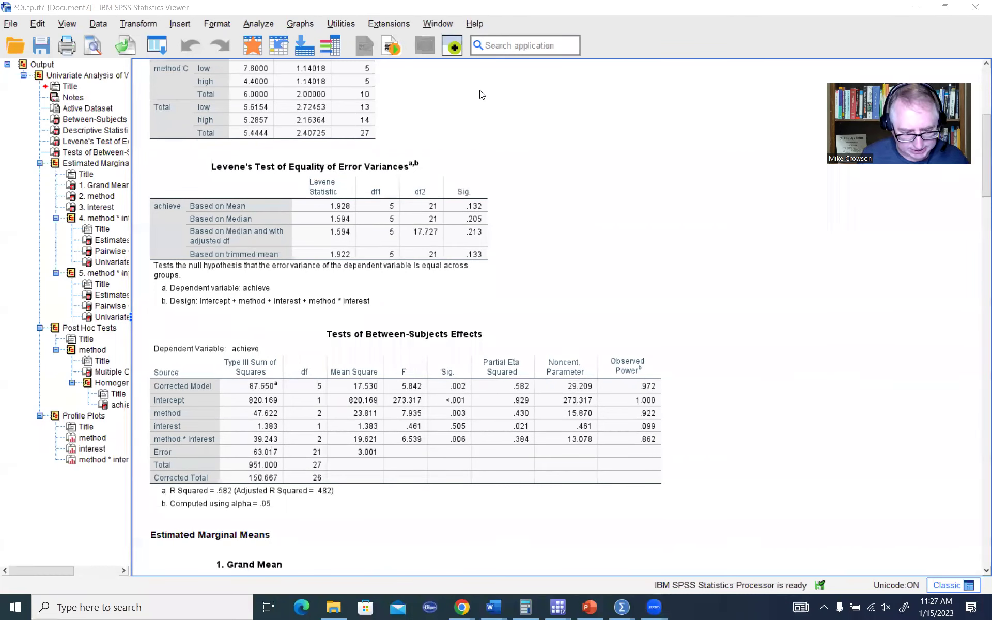
pyautogui.moveTo(427, 163); pyautogui.dragTo(437, 155)
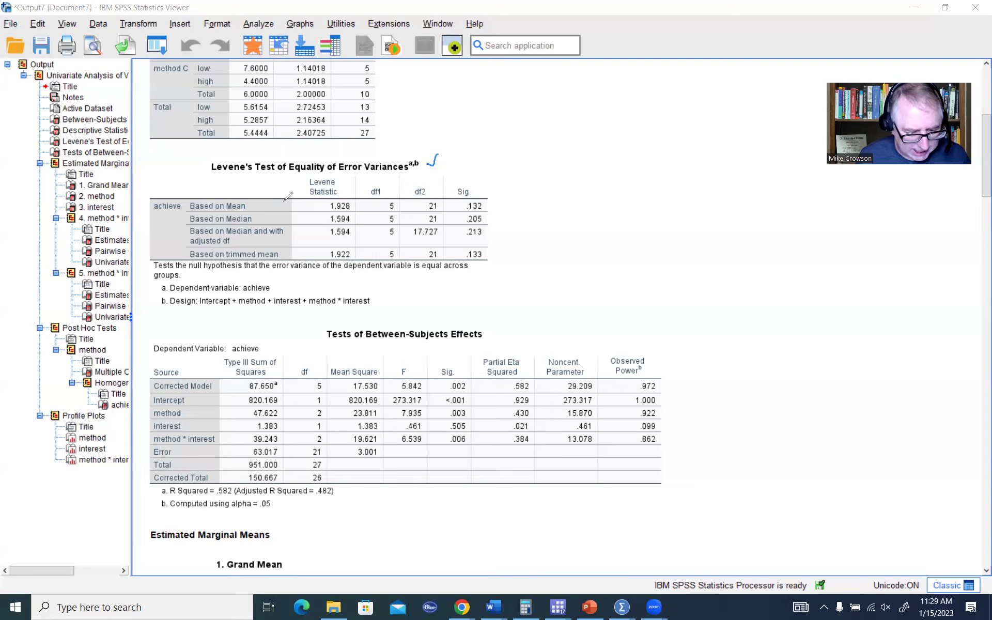
pyautogui.moveTo(285, 204)
pyautogui.mouseDown()
pyautogui.moveTo(293, 223)
pyautogui.moveTo(280, 256)
pyautogui.mouseUp()
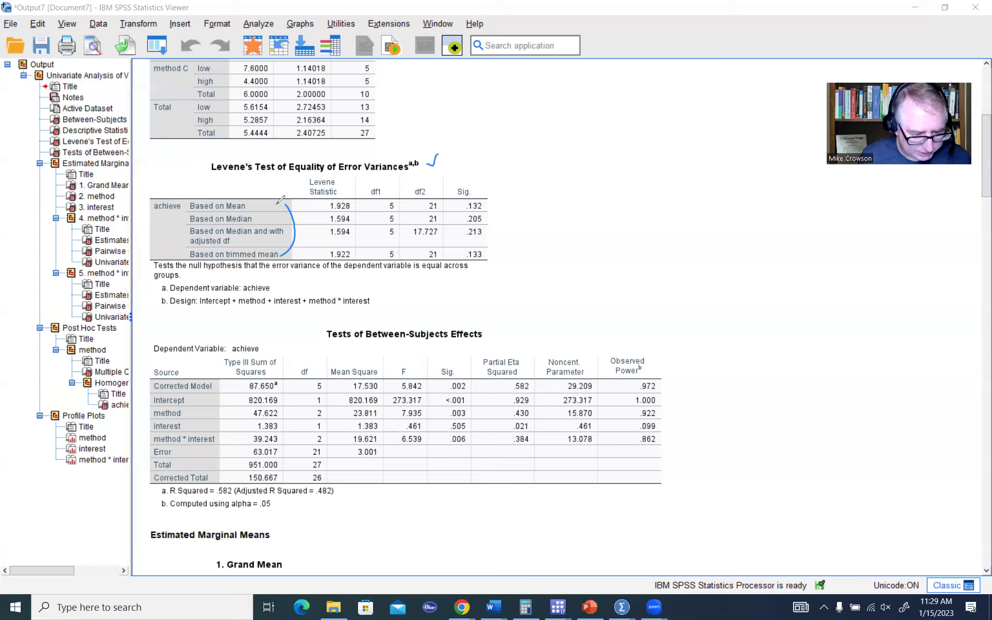
pyautogui.moveTo(271, 204); pyautogui.dragTo(282, 195)
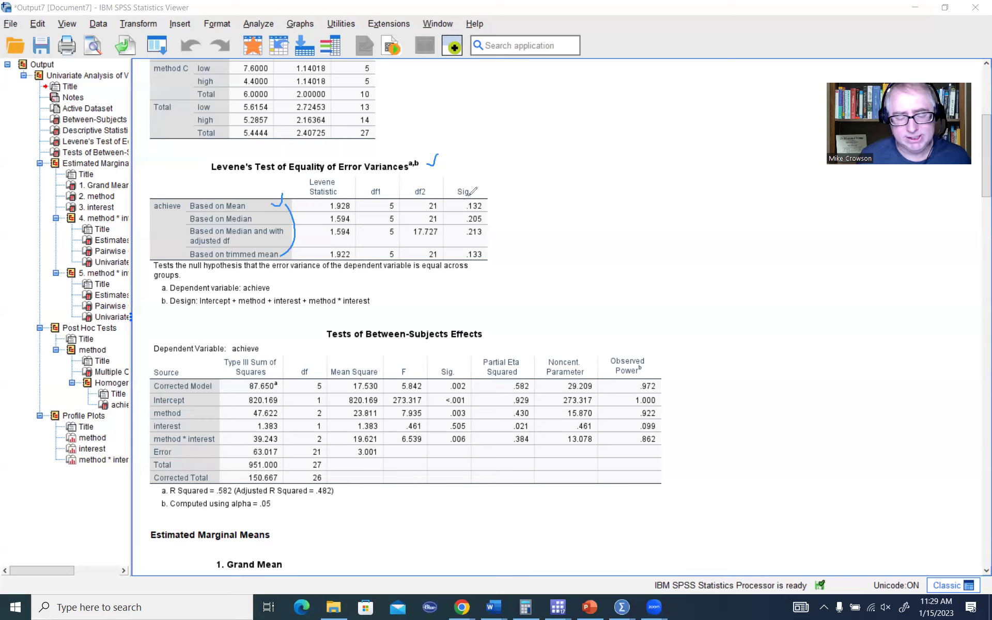
pyautogui.moveTo(470, 196)
pyautogui.mouseDown()
pyautogui.moveTo(486, 210)
pyautogui.moveTo(466, 199)
pyautogui.moveTo(487, 200)
pyautogui.mouseUp()
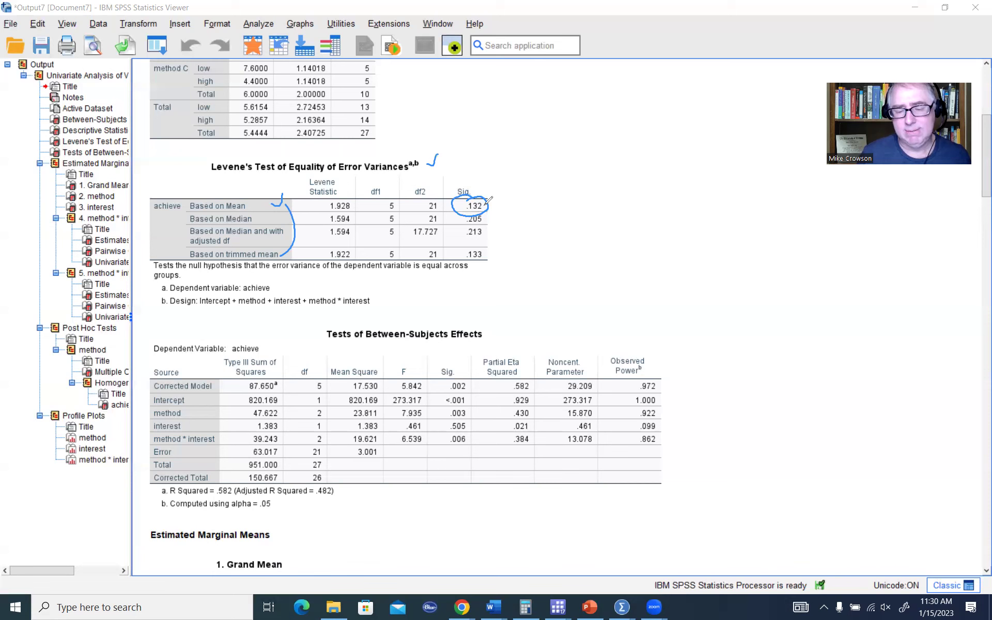
pyautogui.click(669, 28)
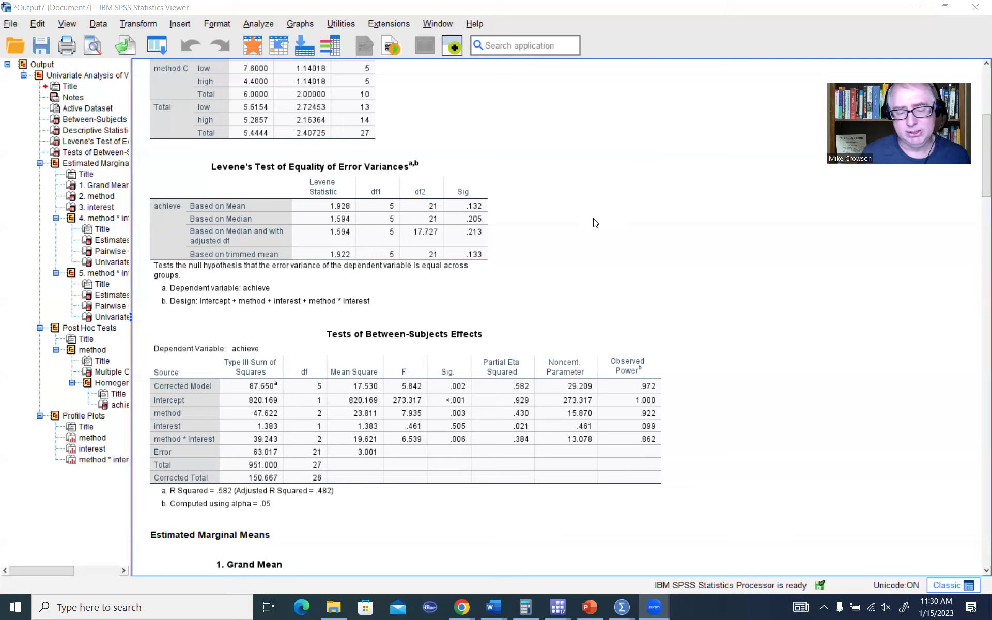
# In Tests of Between-Subjects Effects, tick the method row, underline its sum of squares, df, mean square, F and Sig., and circle its partial eta squared
pyautogui.scroll(-3, 590, 231)
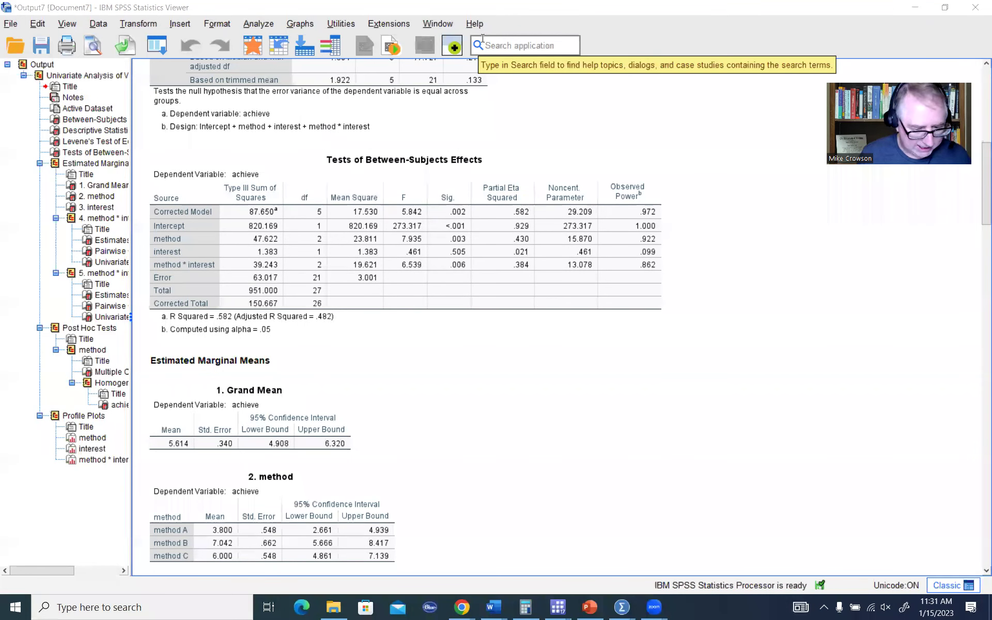
pyautogui.moveTo(491, 158); pyautogui.dragTo(504, 145)
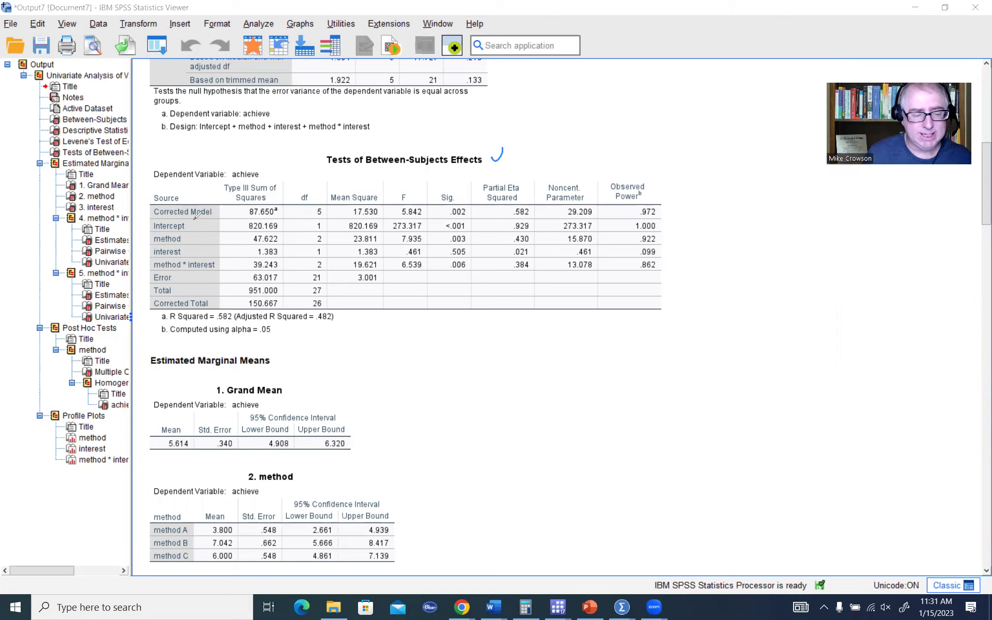
pyautogui.moveTo(190, 233); pyautogui.dragTo(199, 225)
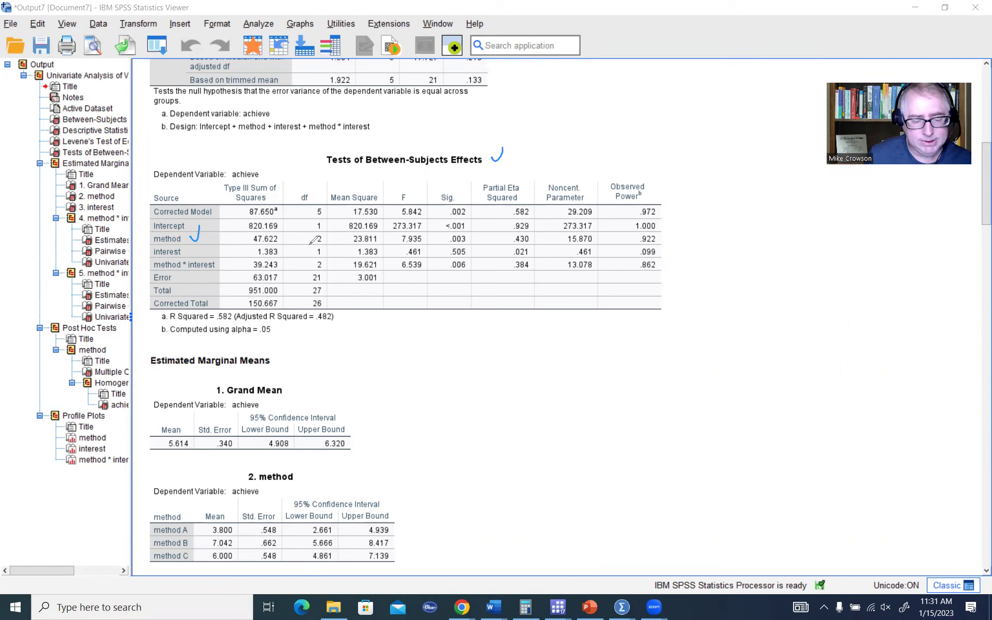
pyautogui.moveTo(311, 243); pyautogui.dragTo(326, 243)
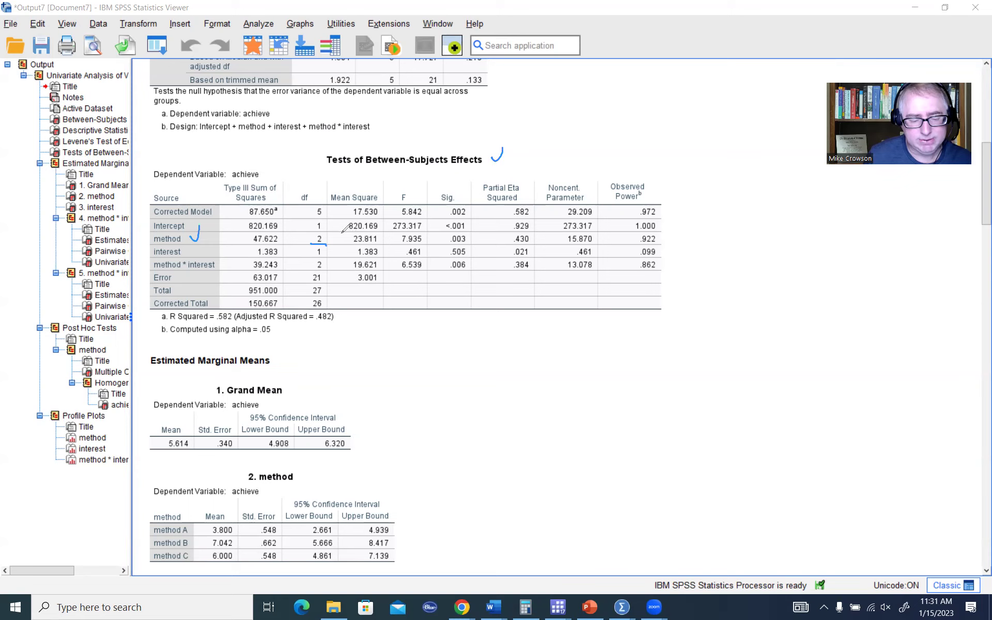
pyautogui.moveTo(351, 247); pyautogui.dragTo(367, 246)
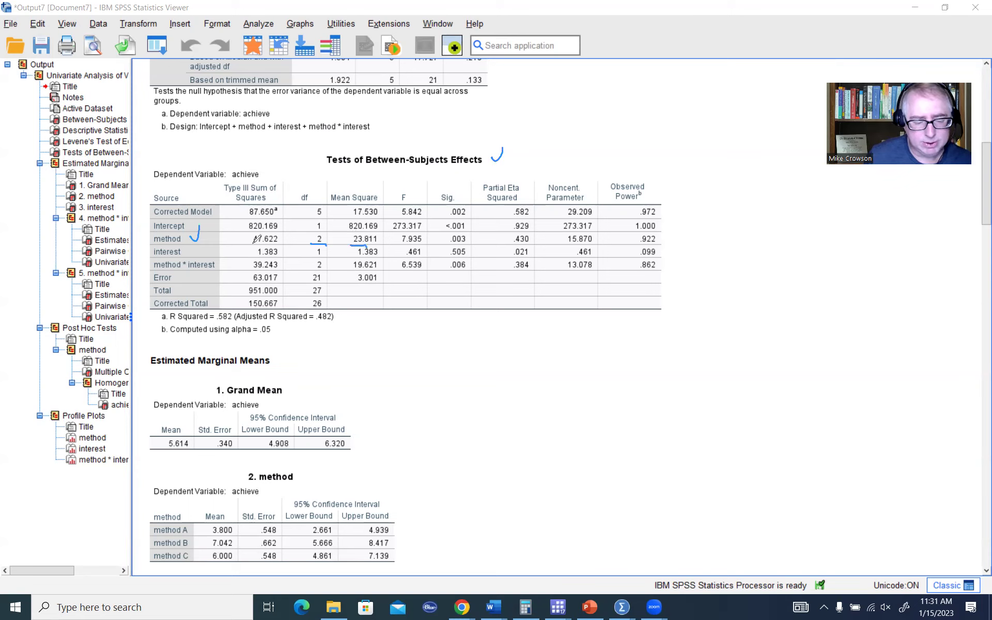
pyautogui.moveTo(252, 243); pyautogui.dragTo(264, 242)
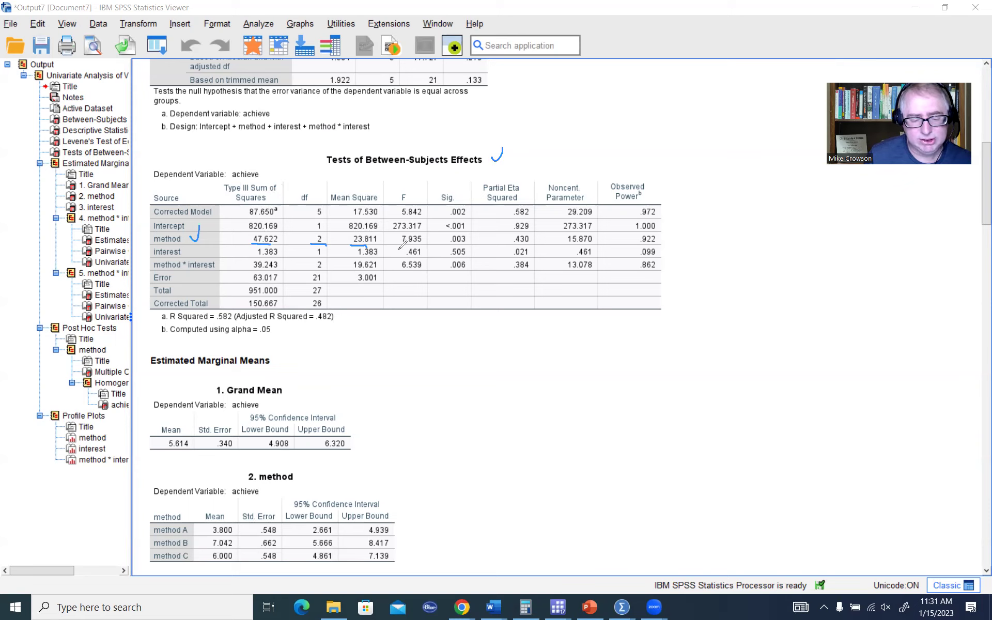
pyautogui.moveTo(401, 244); pyautogui.dragTo(470, 244)
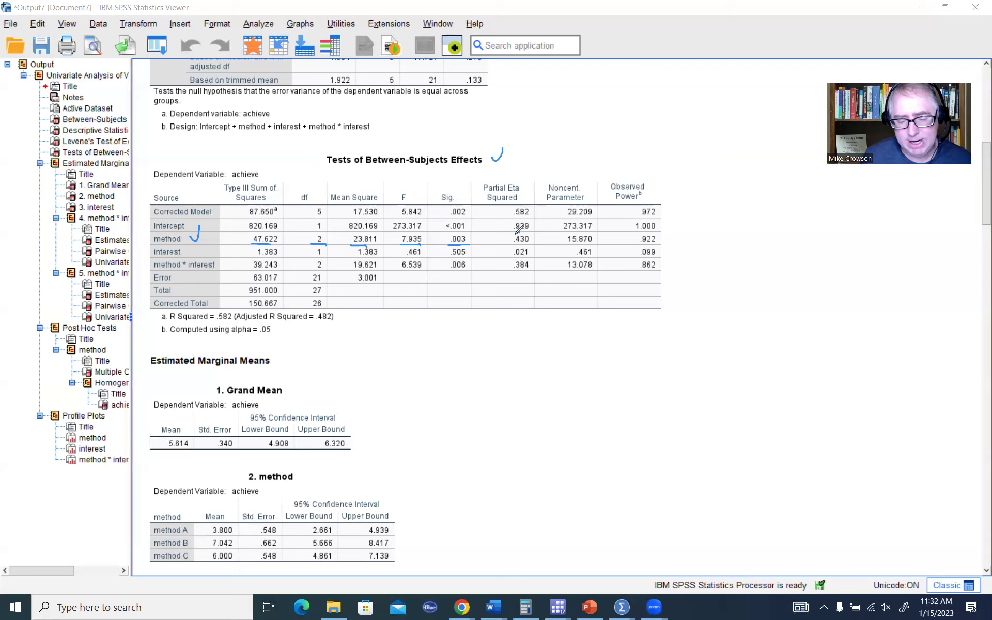
pyautogui.moveTo(517, 231)
pyautogui.mouseDown()
pyautogui.moveTo(501, 240)
pyautogui.moveTo(532, 232)
pyautogui.mouseUp()
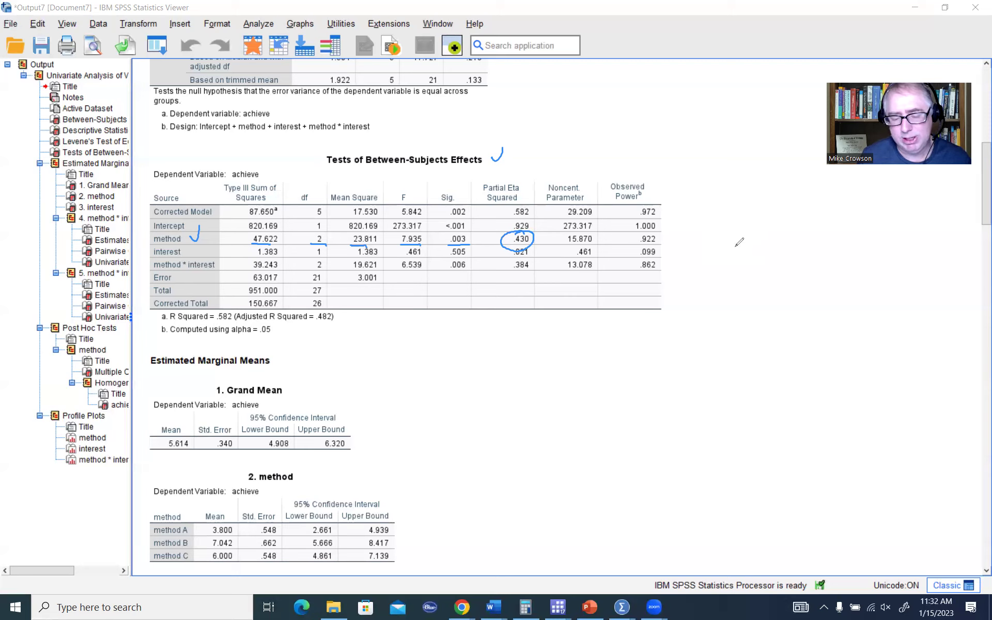
# Write the effect size benchmarks .01, .06 and .14 beside the Tests of Between-Subjects Effects table
pyautogui.click(738, 251)
pyautogui.moveTo(752, 240)
pyautogui.mouseDown()
pyautogui.moveTo(747, 296)
pyautogui.moveTo(764, 291)
pyautogui.mouseUp()
pyautogui.click(737, 273)
pyautogui.click(739, 294)
pyautogui.moveTo(762, 283); pyautogui.dragTo(761, 296)
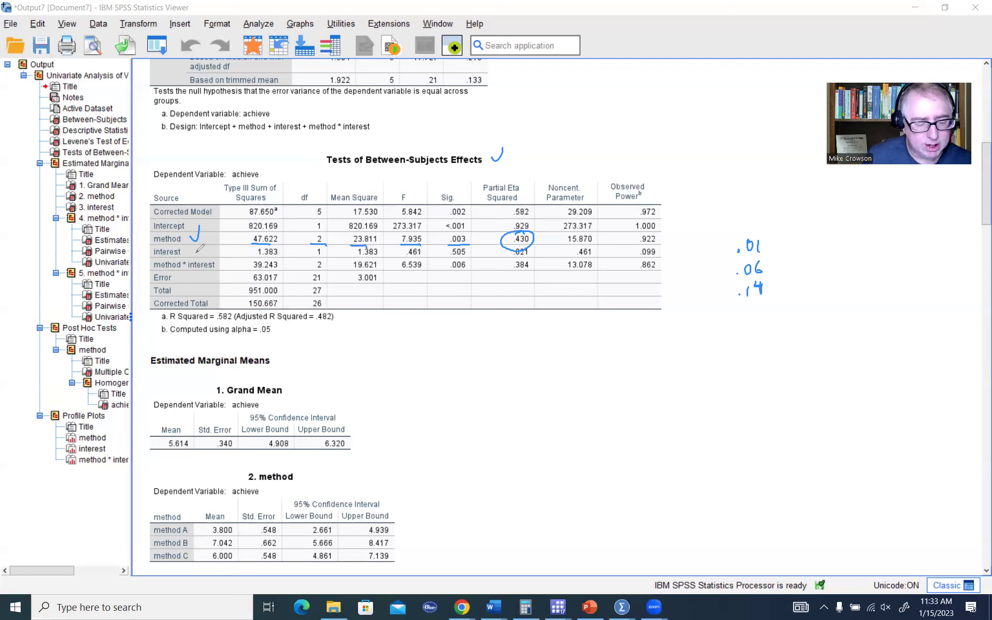
# Tick the interest row, underline its F and Sig. values, and circle its partial eta squared
pyautogui.moveTo(197, 253); pyautogui.dragTo(211, 249)
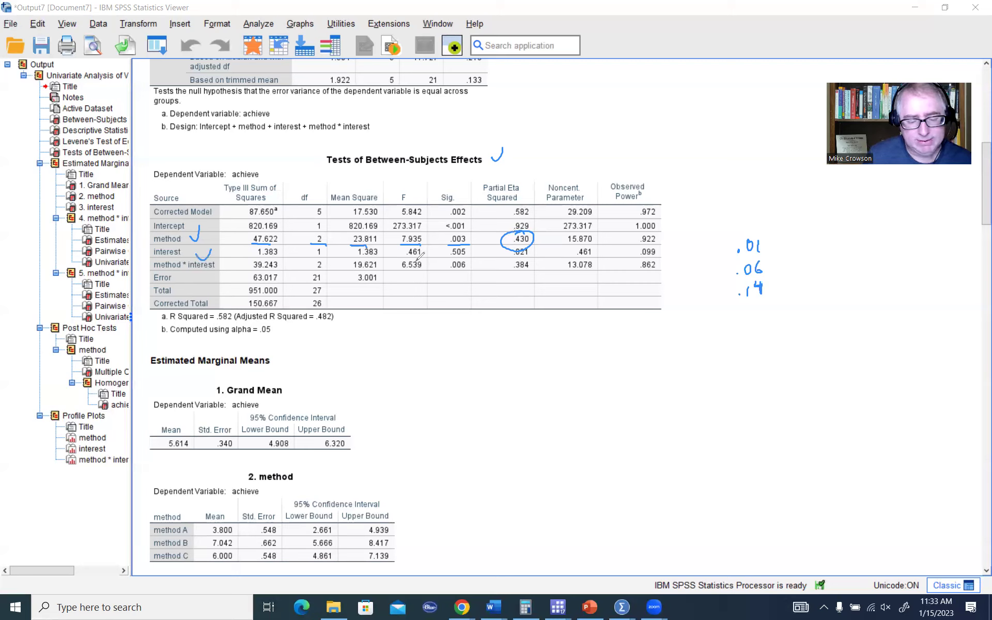
pyautogui.moveTo(401, 256); pyautogui.dragTo(468, 257)
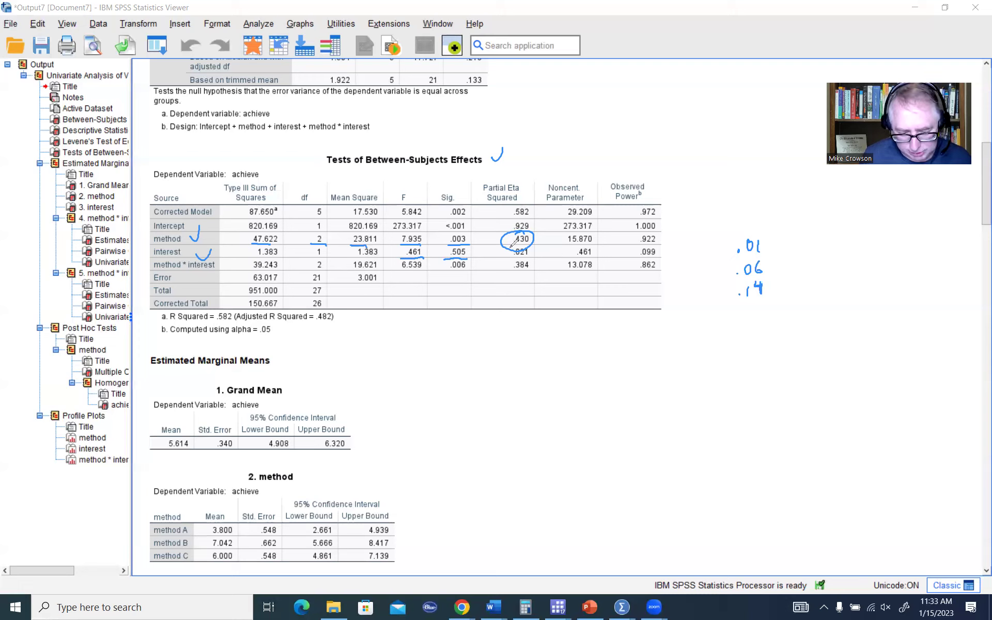
pyautogui.moveTo(516, 245)
pyautogui.mouseDown()
pyautogui.moveTo(529, 264)
pyautogui.moveTo(513, 243)
pyautogui.mouseUp()
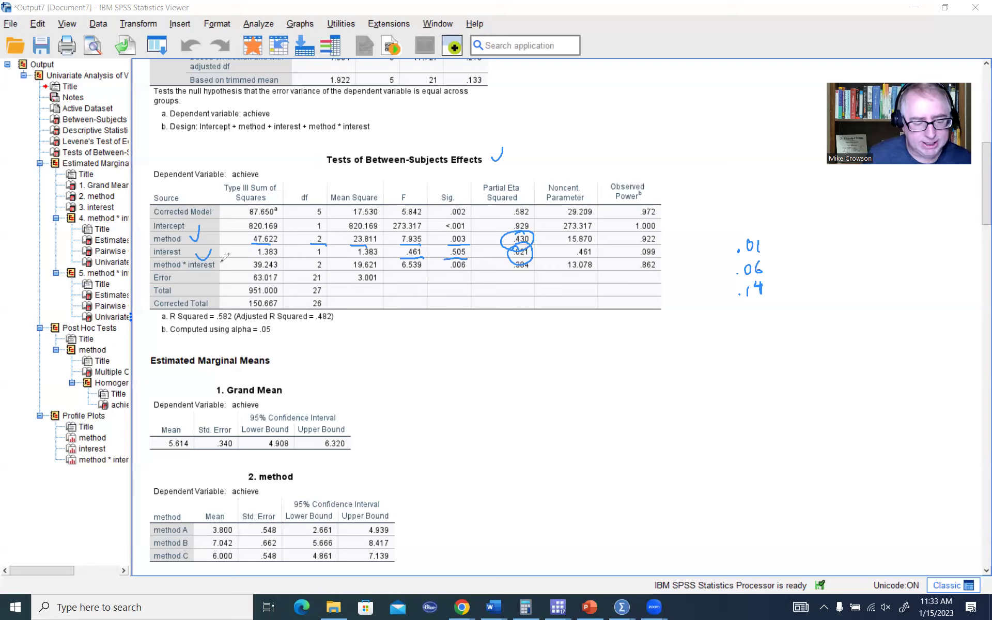
# Tick the method * interest row, underline its F and Sig., circle its partial eta squared after erasing the other circles, and clear all annotations
pyautogui.moveTo(221, 262); pyautogui.dragTo(235, 256)
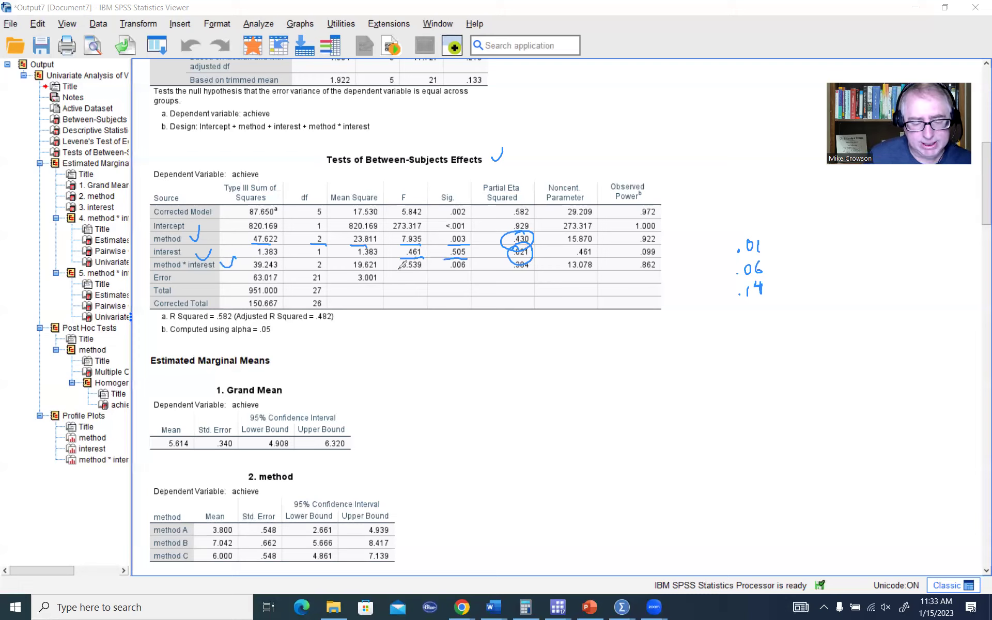
pyautogui.moveTo(401, 275); pyautogui.dragTo(468, 269)
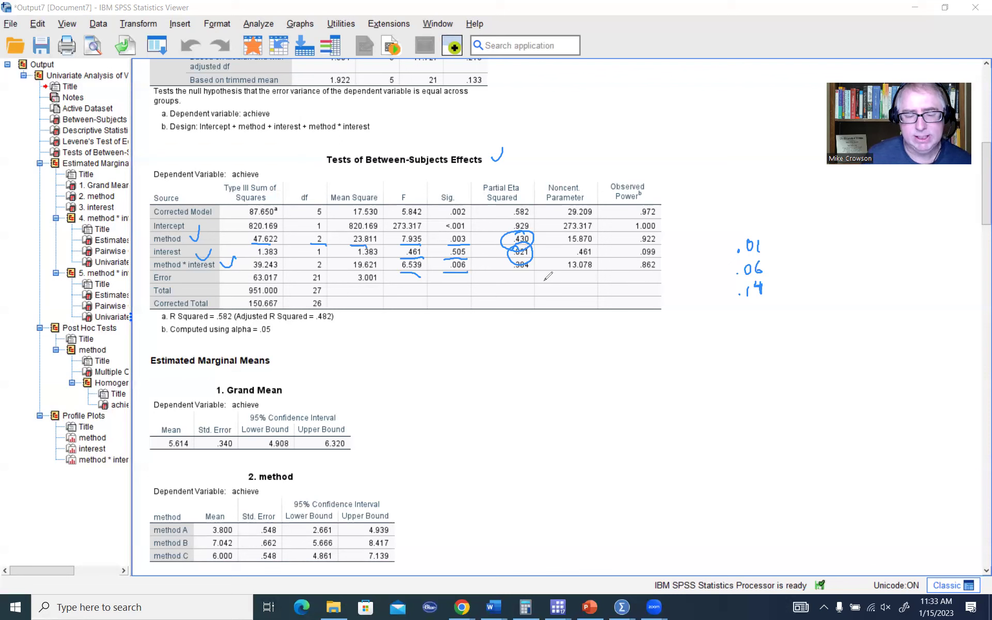
pyautogui.click(629, 12)
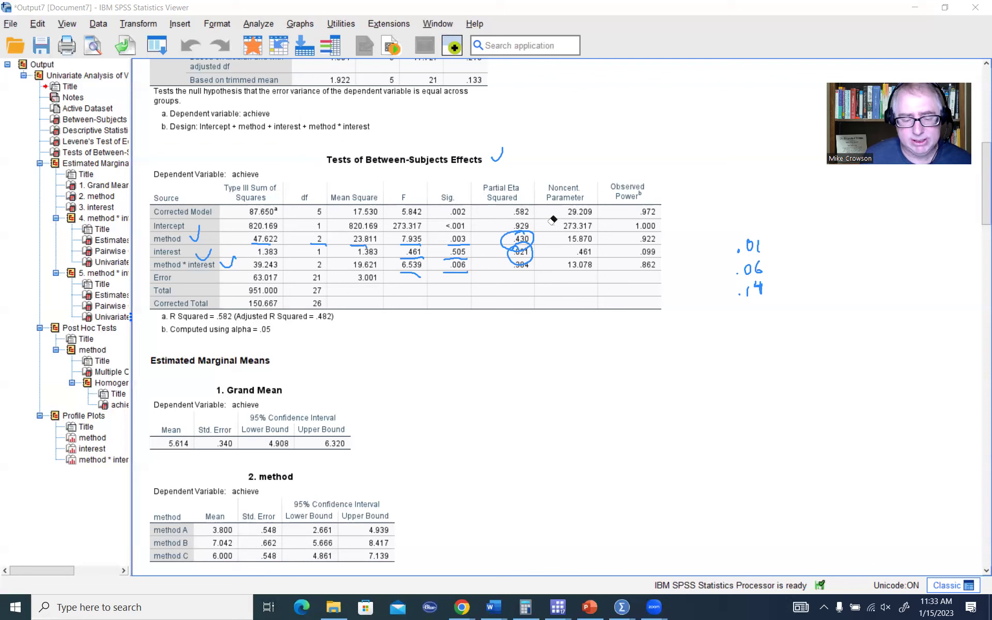
pyautogui.moveTo(532, 263); pyautogui.dragTo(521, 237)
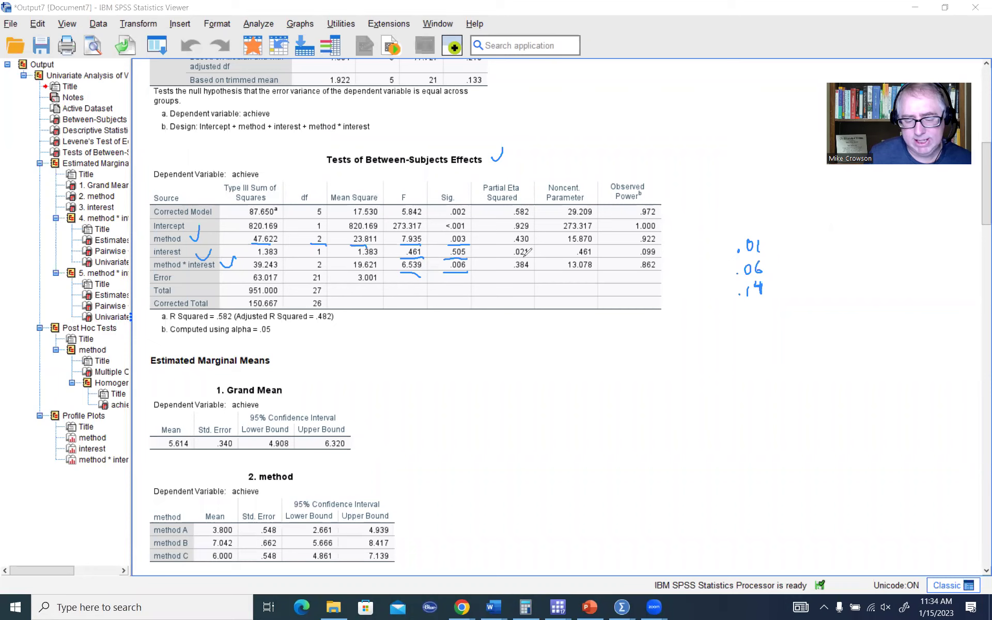
pyautogui.moveTo(531, 257)
pyautogui.mouseDown()
pyautogui.moveTo(514, 278)
pyautogui.moveTo(532, 254)
pyautogui.mouseUp()
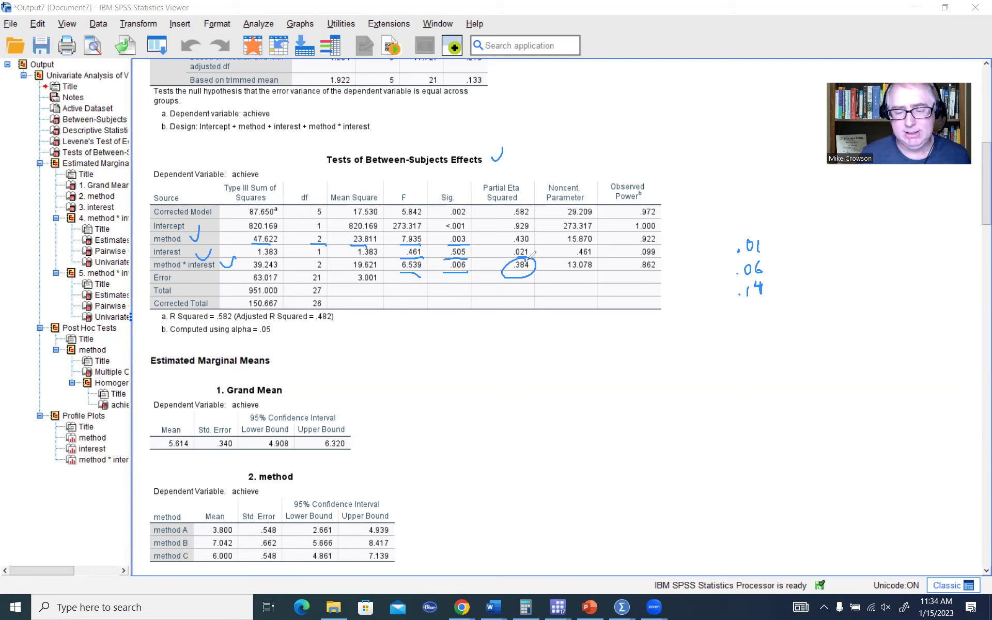
pyautogui.click(877, 40)
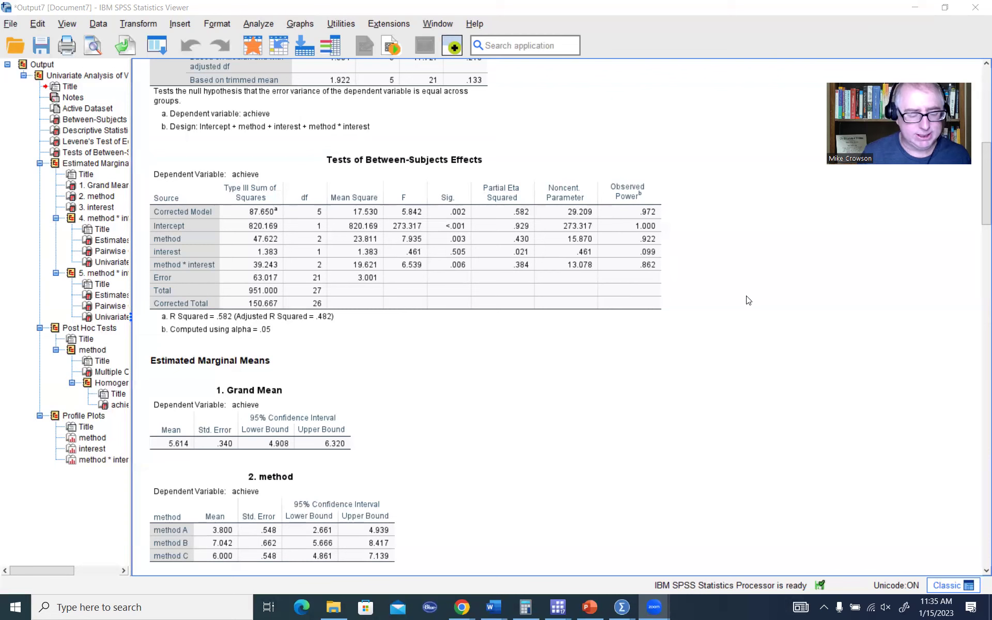
# Circle the grand mean and the three method means under Estimated Marginal Means, and clear the annotations
pyautogui.scroll(-5, 749, 301)
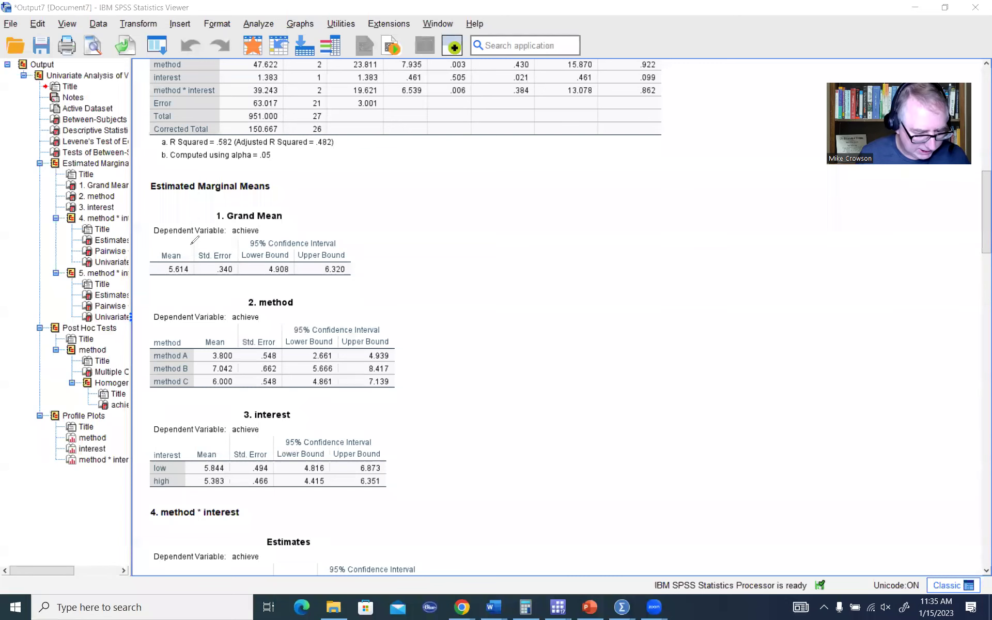
pyautogui.moveTo(171, 256); pyautogui.dragTo(167, 258)
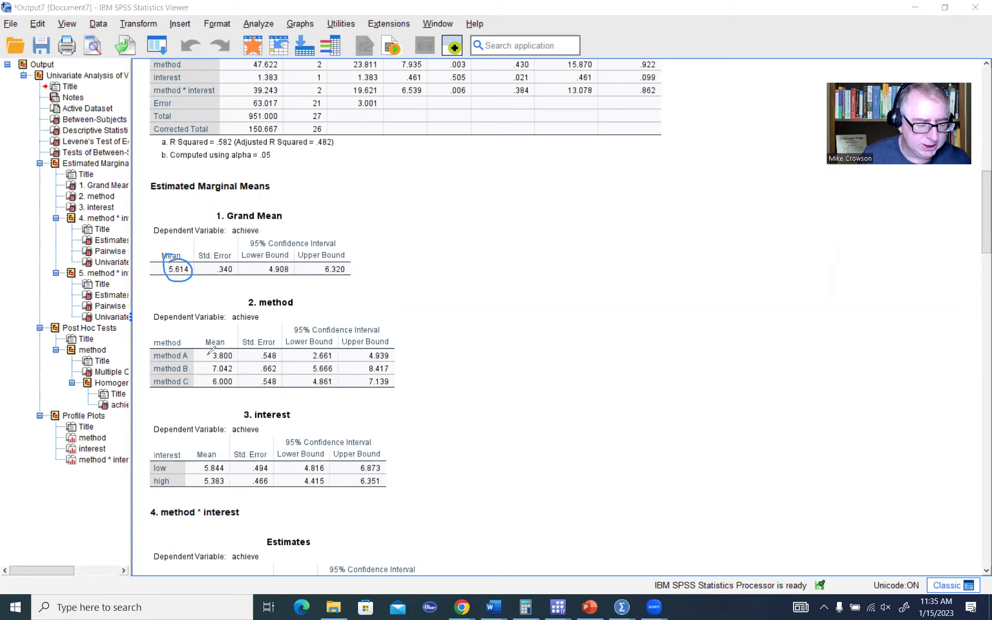
pyautogui.moveTo(210, 351)
pyautogui.mouseDown()
pyautogui.moveTo(230, 349)
pyautogui.moveTo(238, 385)
pyautogui.moveTo(223, 350)
pyautogui.mouseUp()
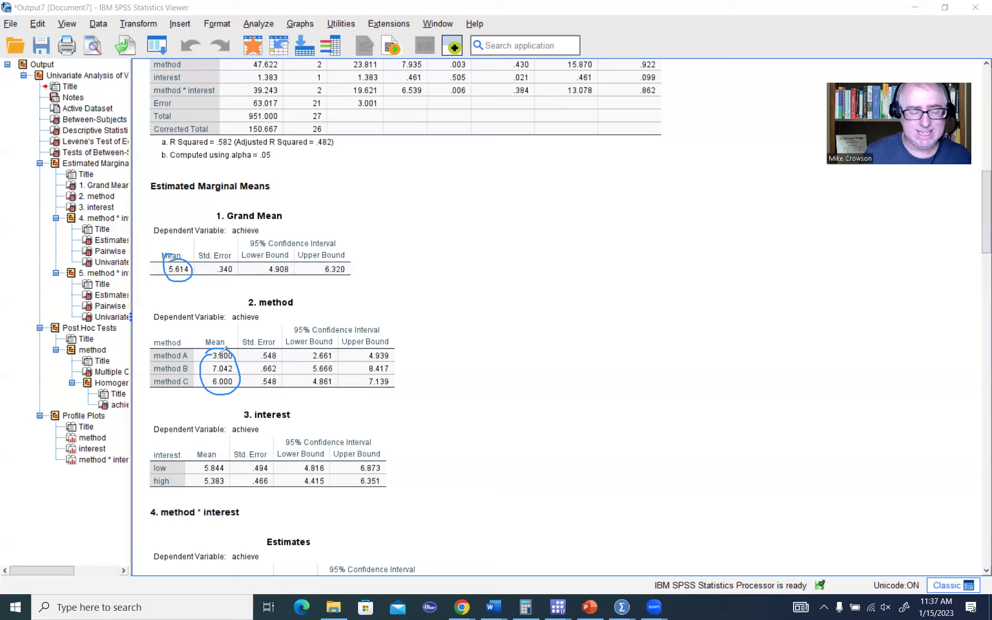
pyautogui.click(720, 91)
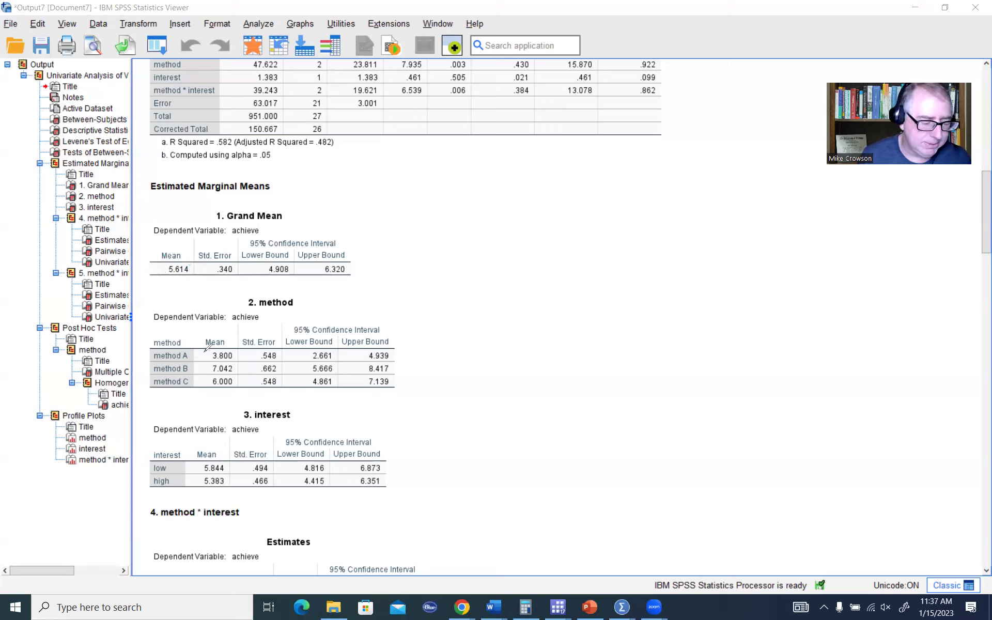
pyautogui.moveTo(238, 349)
pyautogui.mouseDown()
pyautogui.moveTo(209, 354)
pyautogui.moveTo(239, 383)
pyautogui.moveTo(206, 349)
pyautogui.mouseUp()
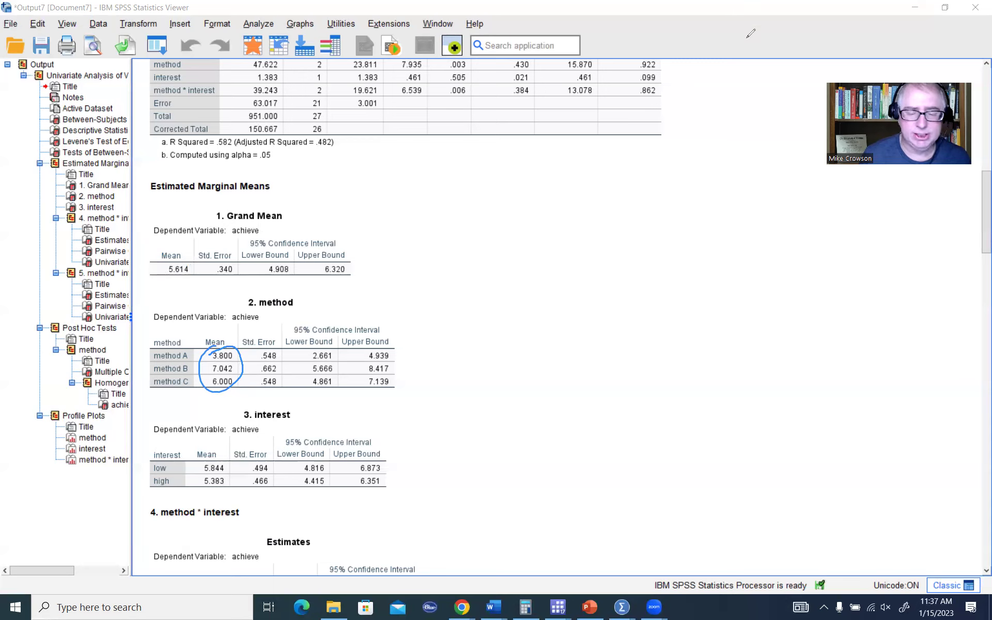
pyautogui.press('e')
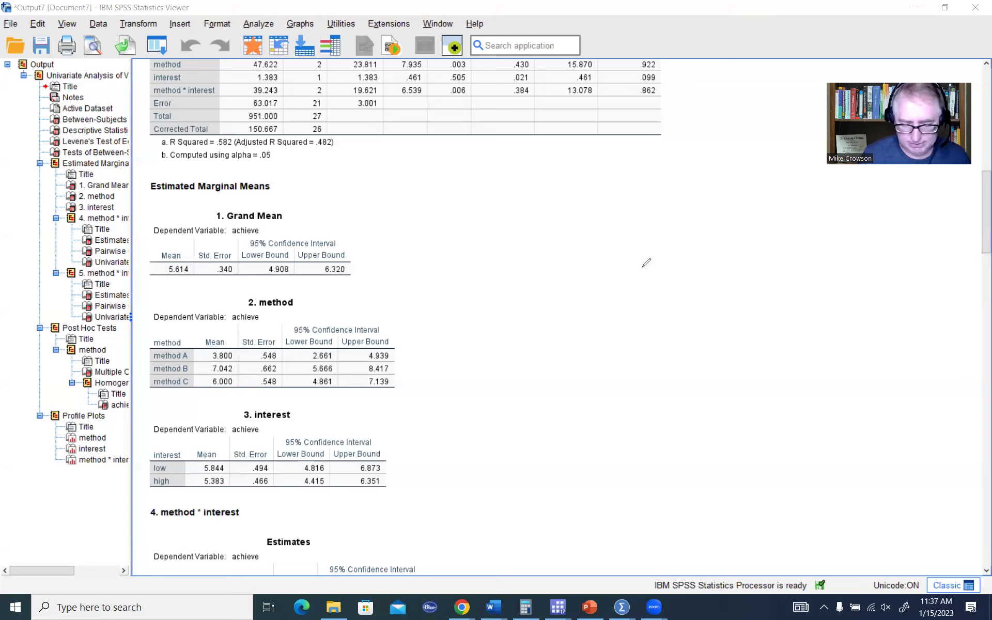
# Write the three method means 3.8, 7.042 and 6.00 in the blank area beside the Estimated Marginal Means tables
pyautogui.moveTo(761, 271)
pyautogui.mouseDown()
pyautogui.moveTo(762, 284)
pyautogui.moveTo(775, 281)
pyautogui.moveTo(766, 309)
pyautogui.moveTo(799, 302)
pyautogui.moveTo(759, 309)
pyautogui.moveTo(764, 330)
pyautogui.moveTo(788, 319)
pyautogui.mouseUp()
pyautogui.click(772, 282)
pyautogui.click(768, 309)
pyautogui.click(770, 331)
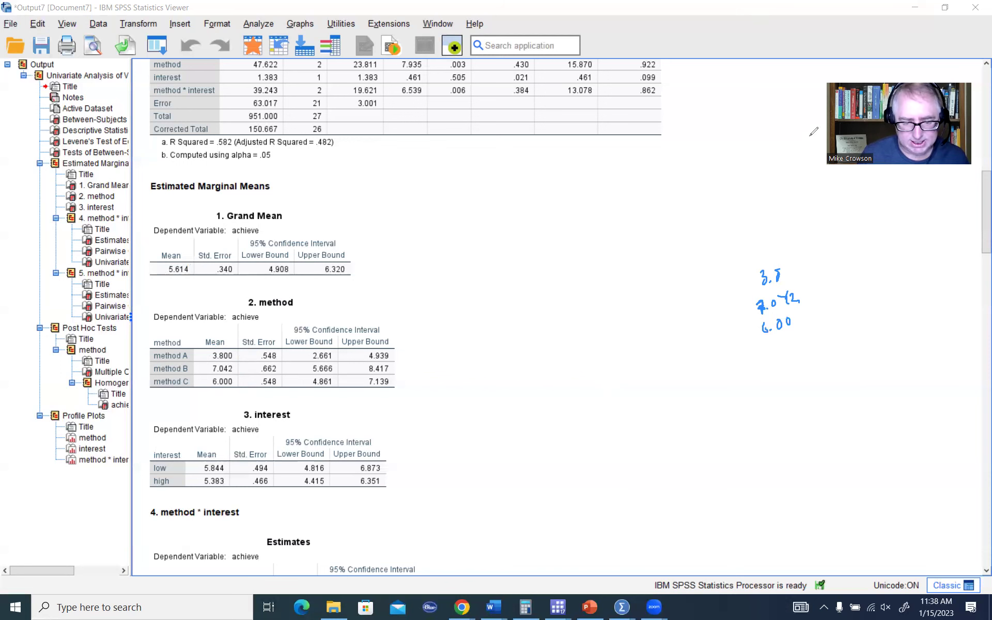
# Circle the method A and method B total means under Descriptive Statistics, tick the handwritten 7.042, and clear all annotations
pyautogui.scroll(5, 530, 244)
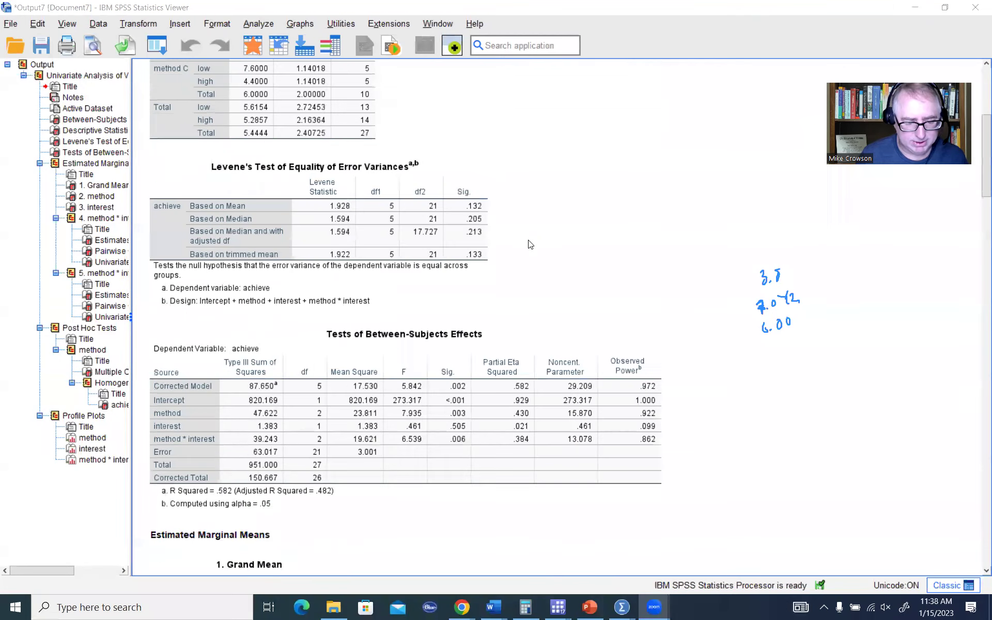
pyautogui.scroll(3, 530, 245)
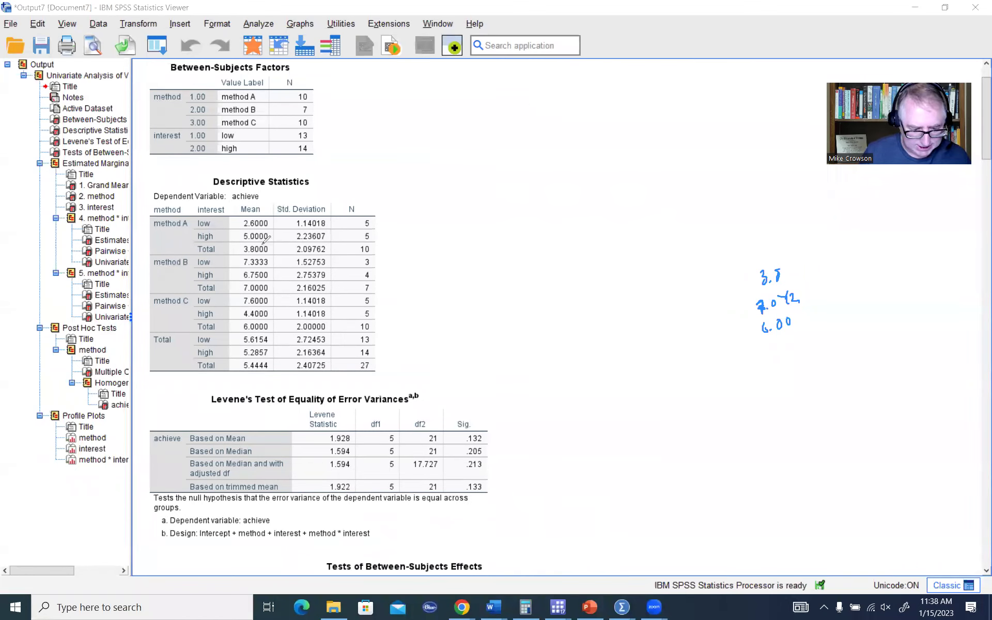
pyautogui.moveTo(248, 239); pyautogui.dragTo(246, 244)
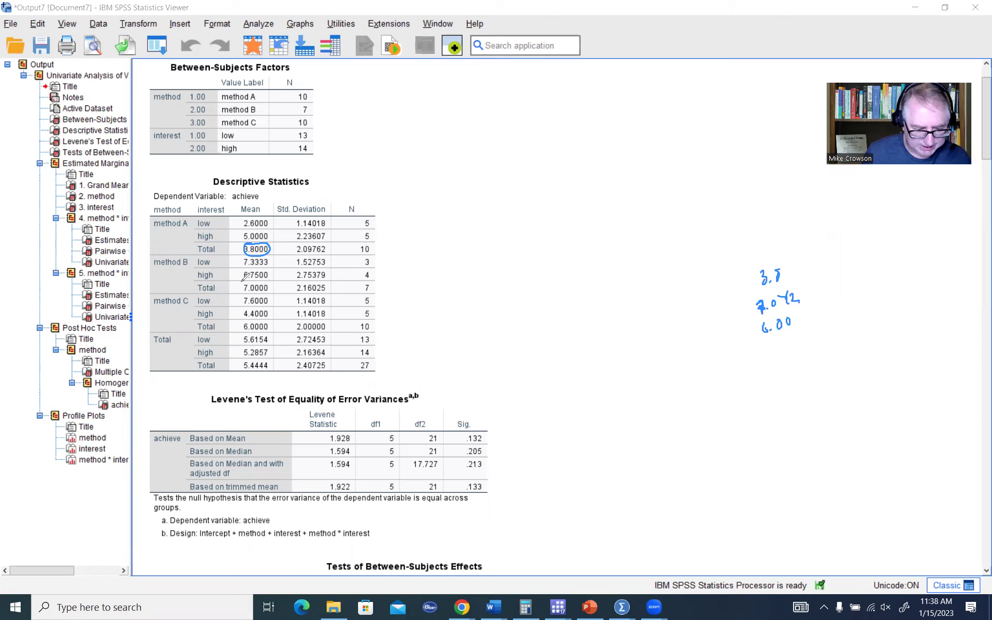
pyautogui.moveTo(244, 279)
pyautogui.mouseDown()
pyautogui.moveTo(266, 283)
pyautogui.moveTo(247, 281)
pyautogui.mouseUp()
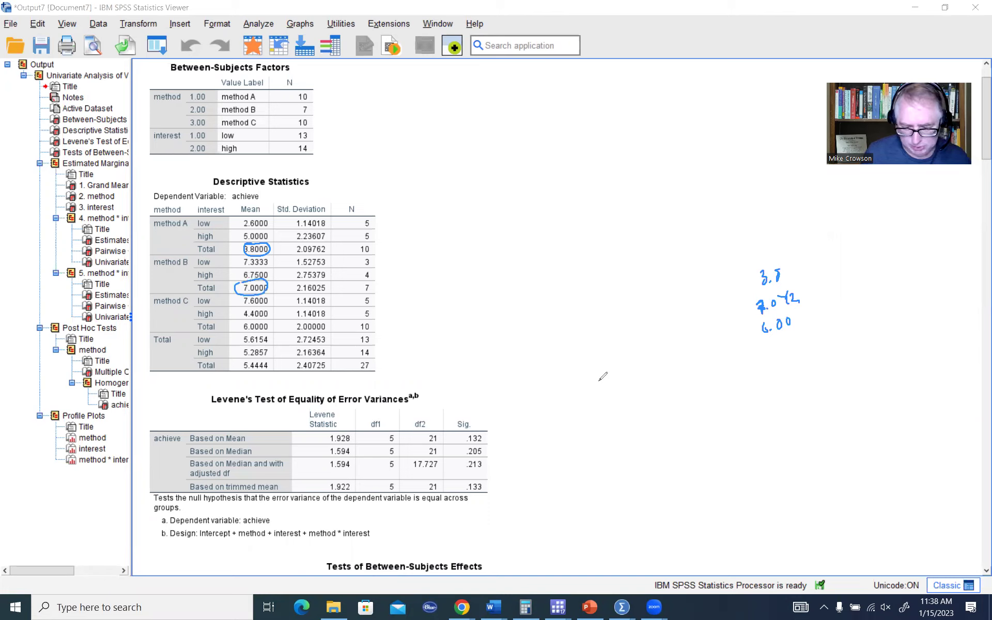
pyautogui.moveTo(744, 310); pyautogui.dragTo(746, 307)
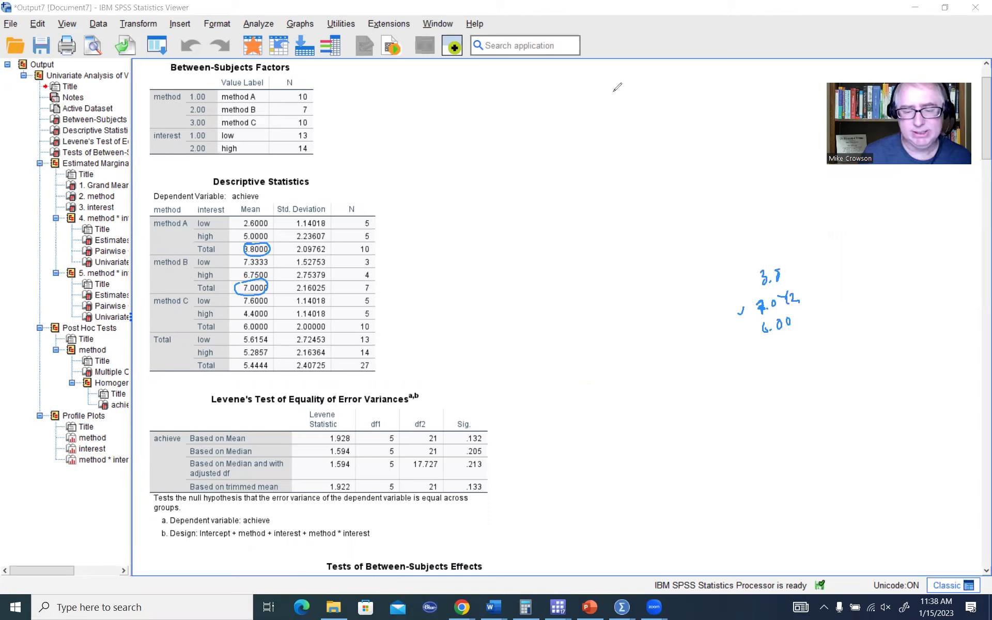
pyautogui.press('e')
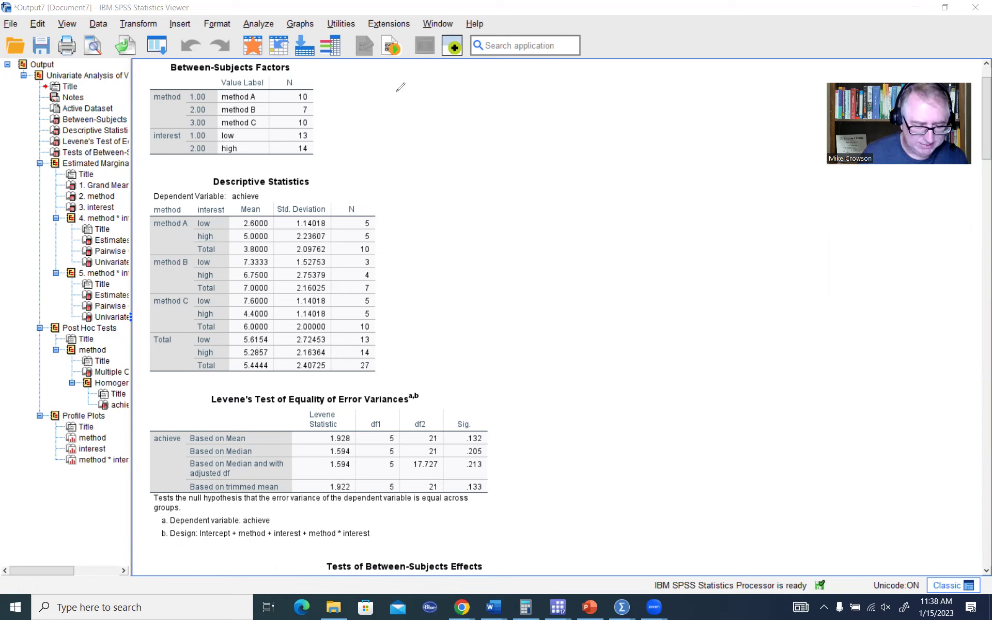
pyautogui.click(444, 35)
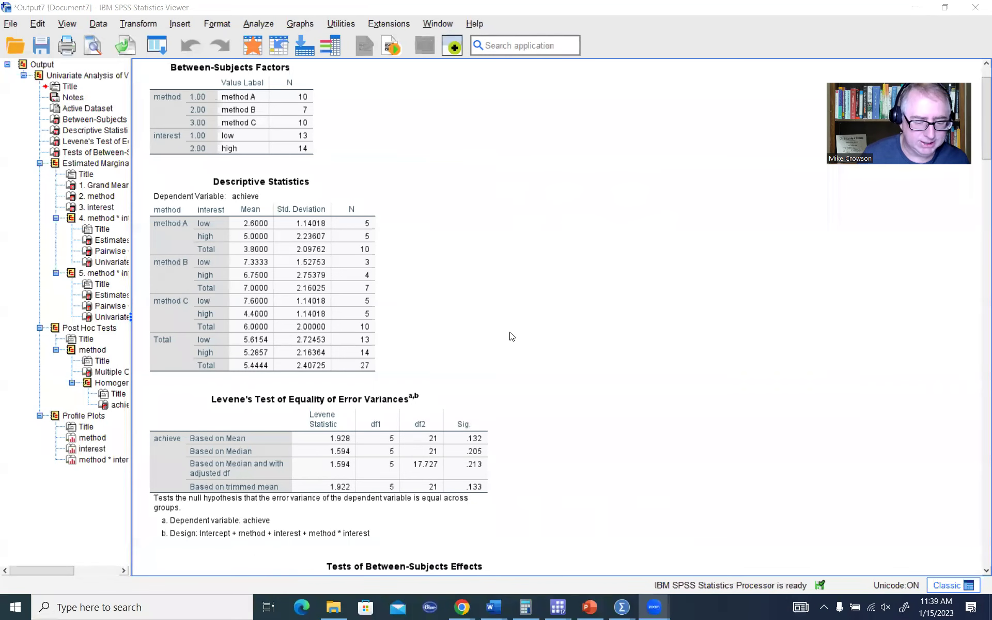
# Circle the low-interest mean in the interest table under Estimated Marginal Means, and clear the annotation
pyautogui.scroll(-10, 512, 337)
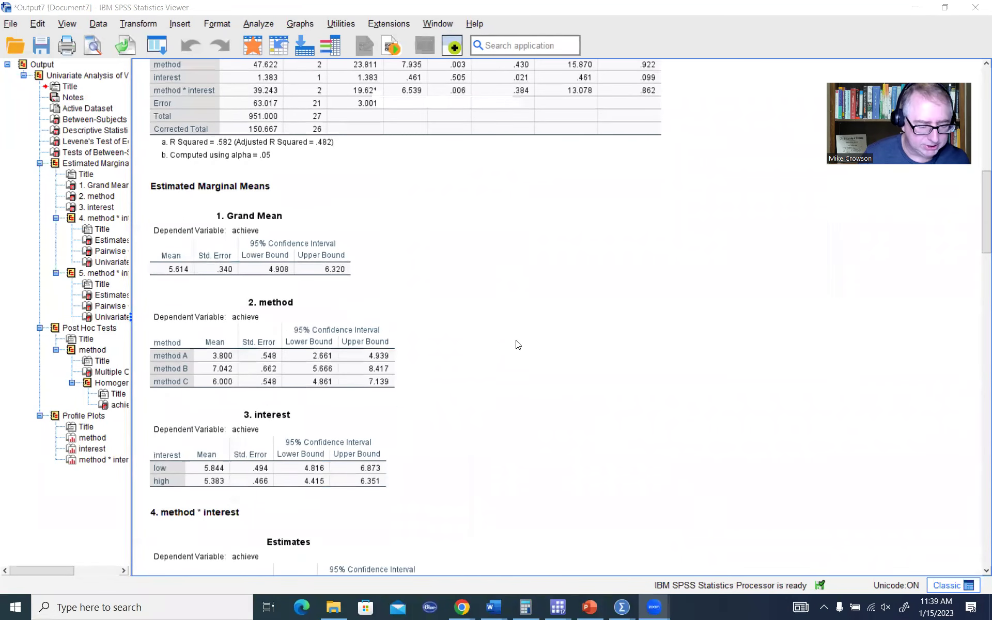
pyautogui.click(427, 139)
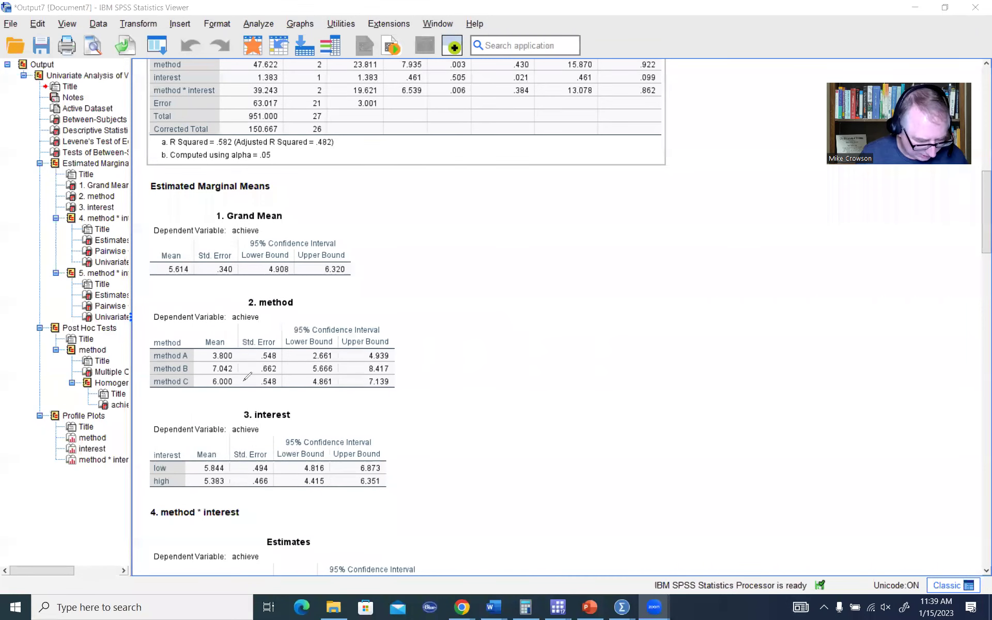
pyautogui.moveTo(206, 457)
pyautogui.mouseDown()
pyautogui.moveTo(213, 474)
pyautogui.moveTo(218, 450)
pyautogui.mouseUp()
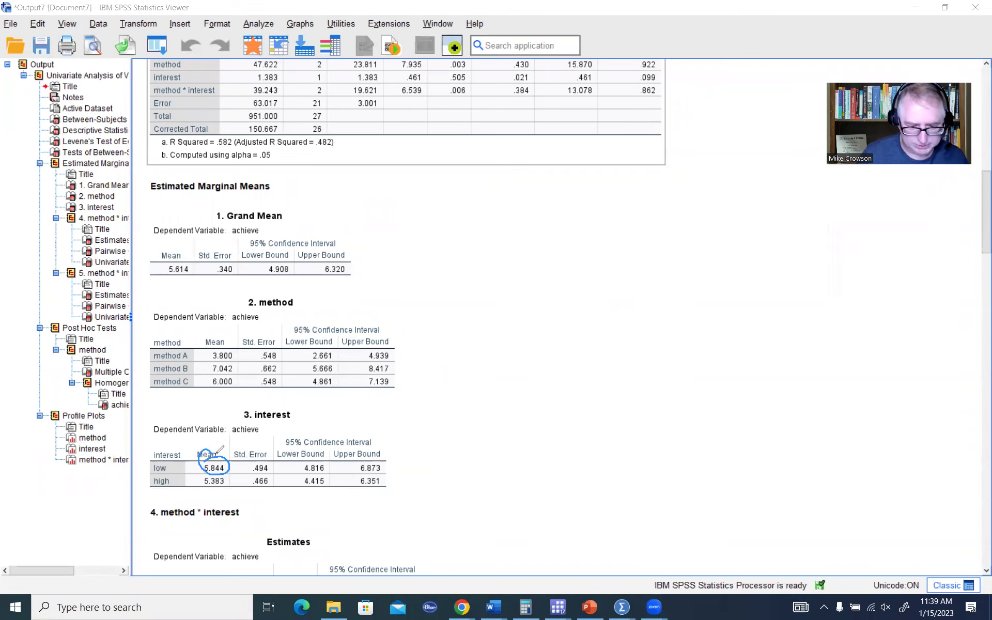
pyautogui.click(644, 93)
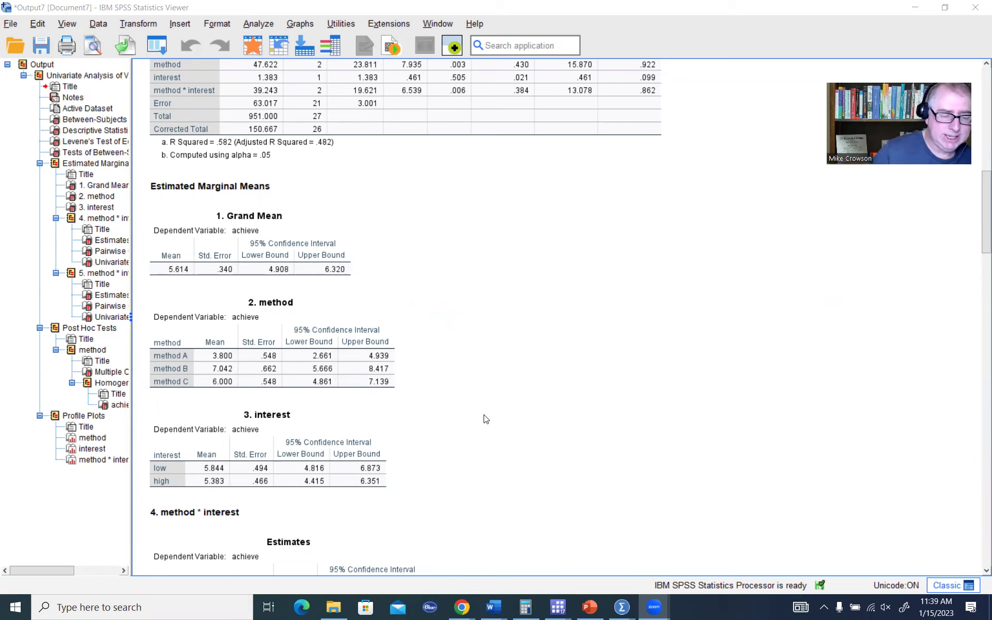
# Underline the method * interest heading, tick its Pairwise Comparisons table, and underline the low and high interest levels there
pyautogui.scroll(-1, 486, 419)
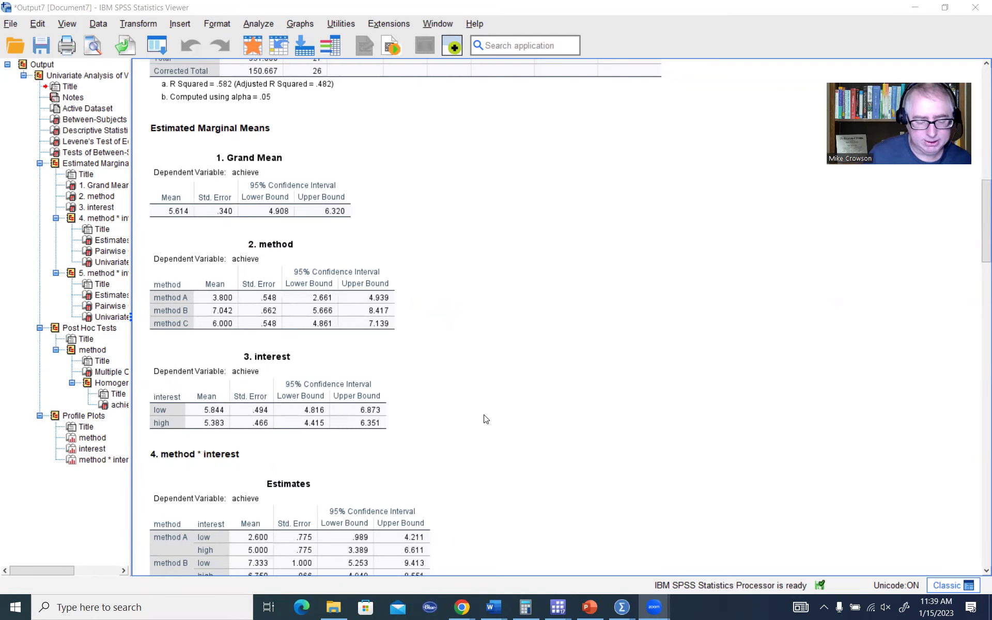
pyautogui.scroll(-5, 486, 419)
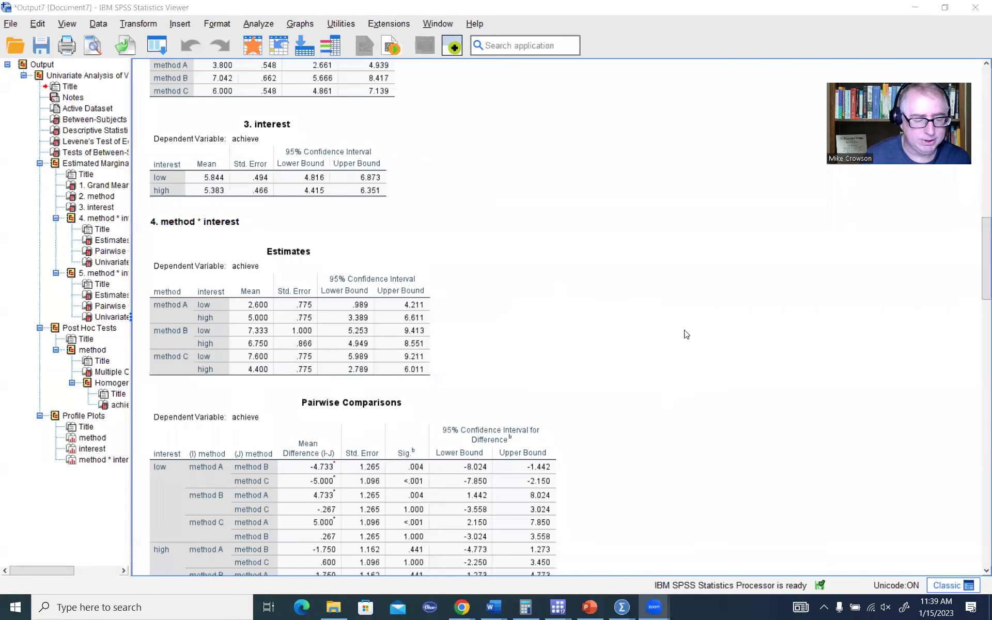
pyautogui.scroll(-3, 710, 355)
pyautogui.scroll(-3, 710, 355)
pyautogui.scroll(3, 621, 94)
pyautogui.click(621, 98)
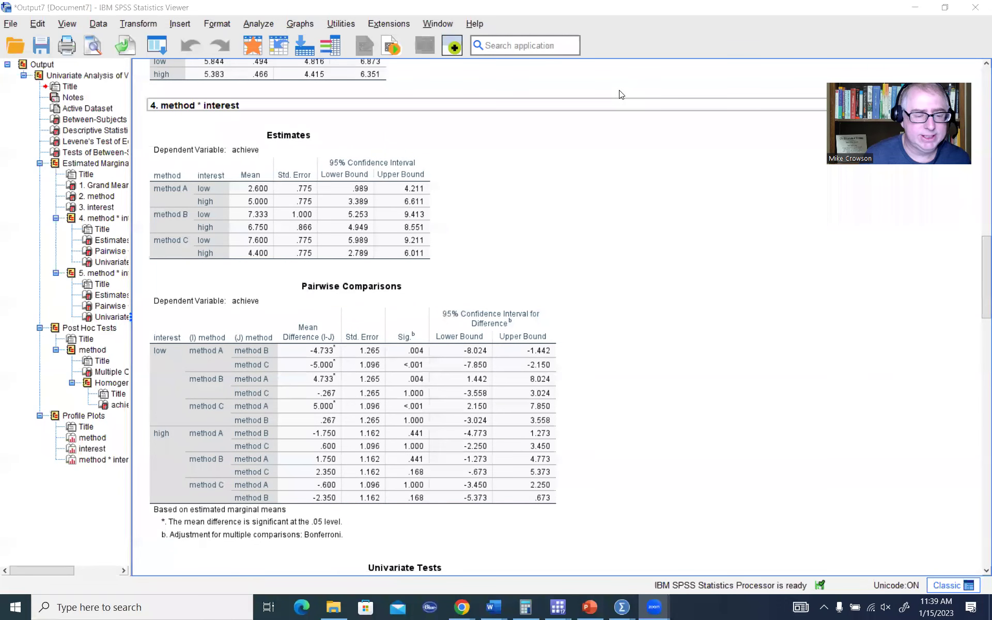
pyautogui.click(621, 94)
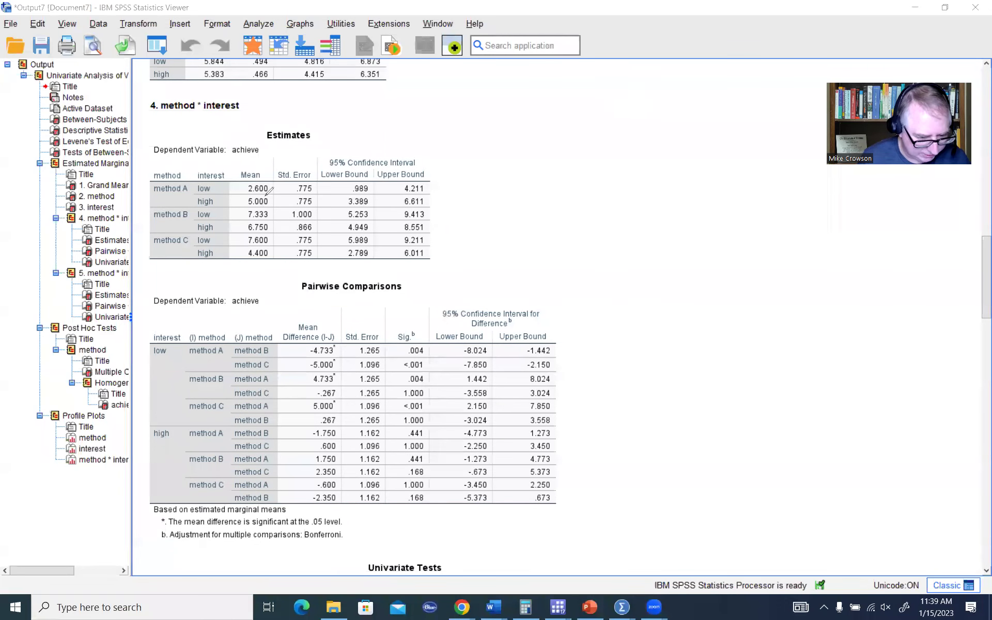
pyautogui.moveTo(168, 121); pyautogui.dragTo(226, 118)
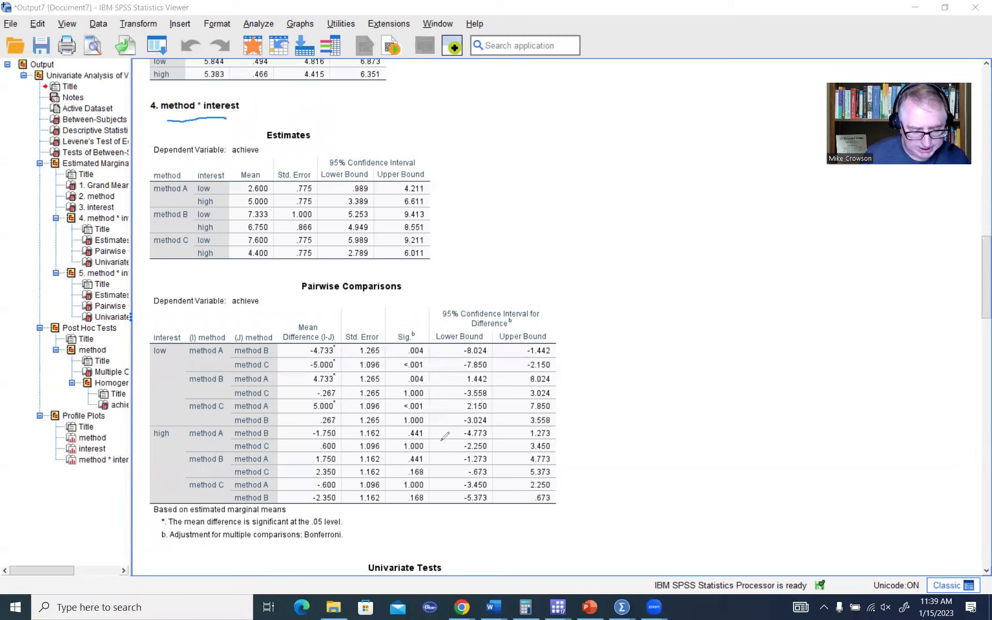
pyautogui.moveTo(416, 283); pyautogui.dragTo(431, 280)
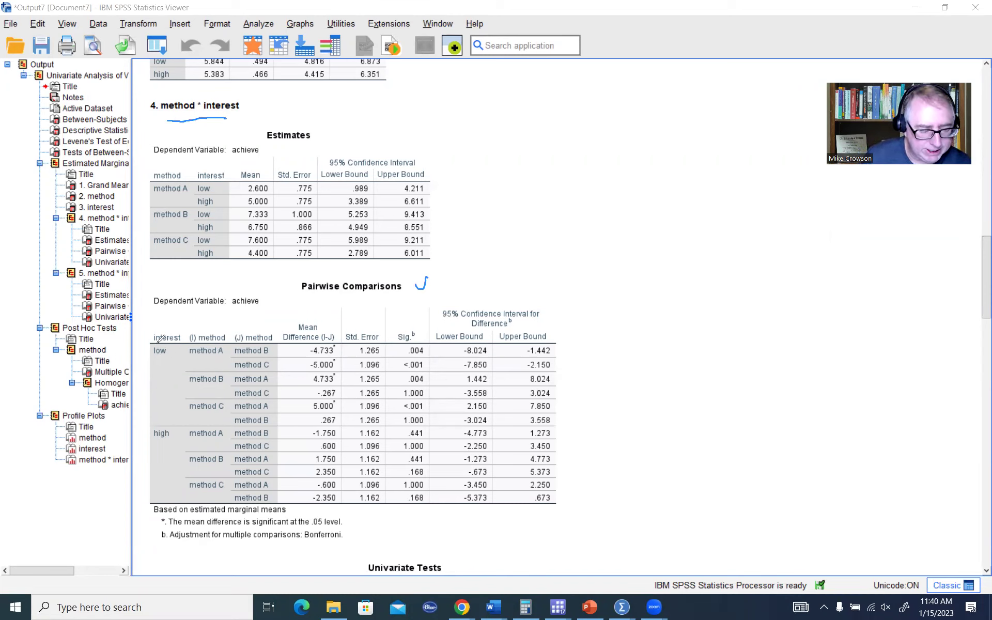
pyautogui.moveTo(174, 356); pyautogui.dragTo(151, 354)
pyautogui.moveTo(147, 443); pyautogui.dragTo(169, 443)
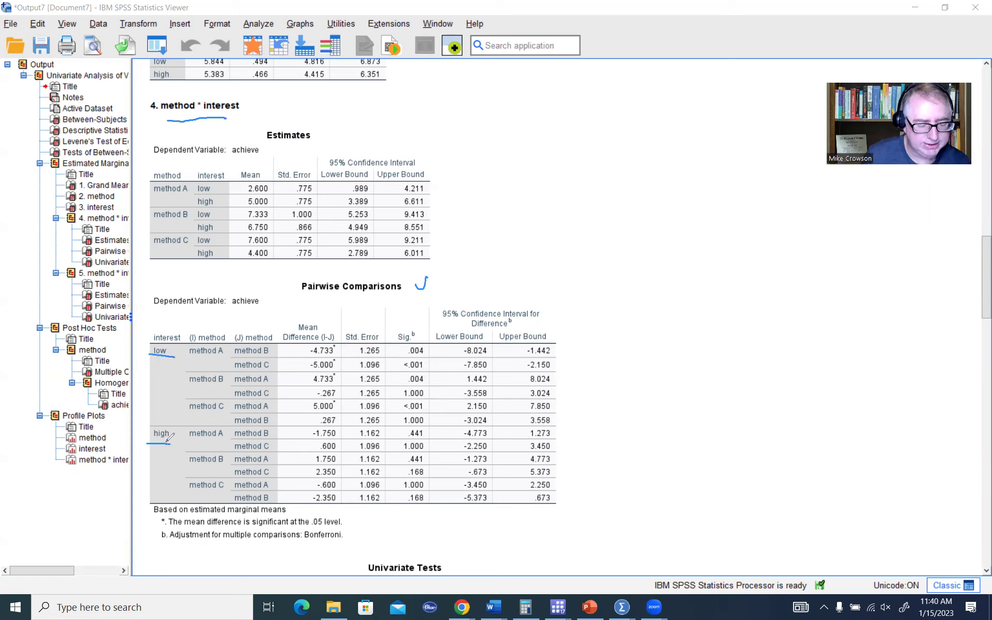
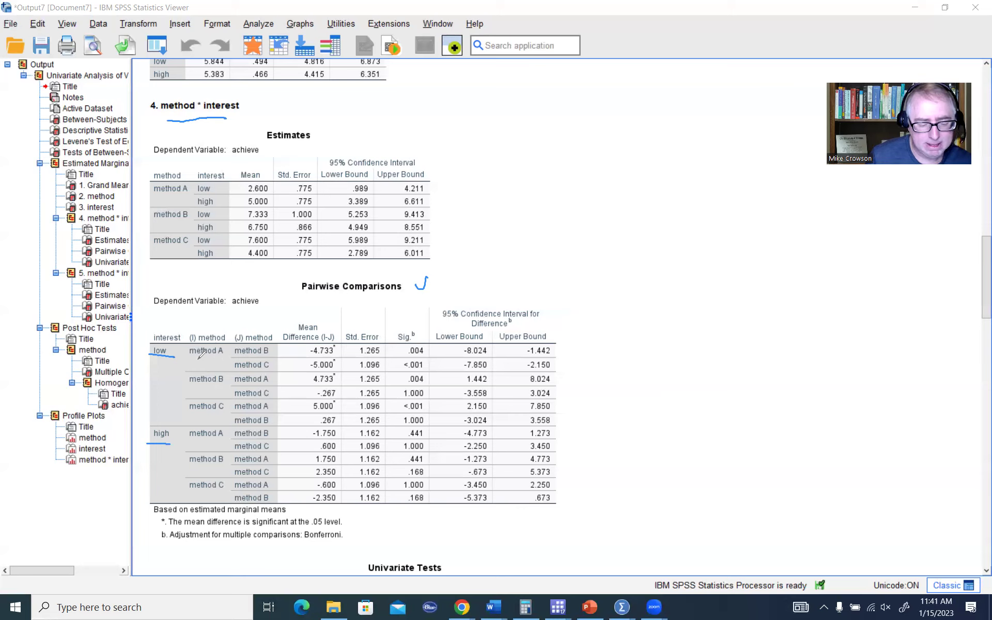
# Mark the low-interest method A versus method B comparison, ticking both cell means and the mean difference and circling its Sig. value
pyautogui.moveTo(199, 357); pyautogui.dragTo(267, 361)
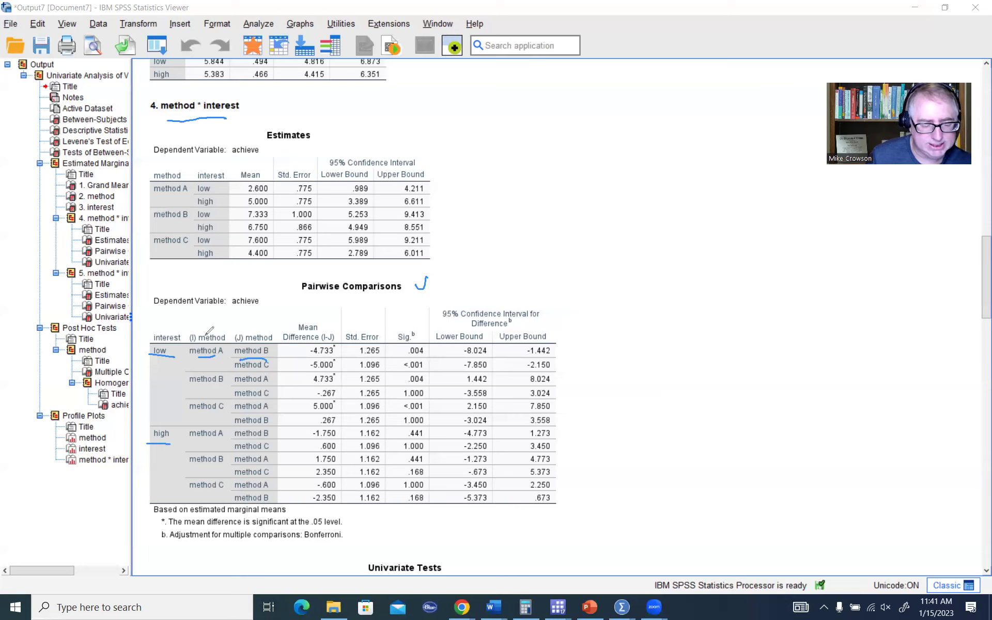
pyautogui.moveTo(198, 325); pyautogui.dragTo(239, 327)
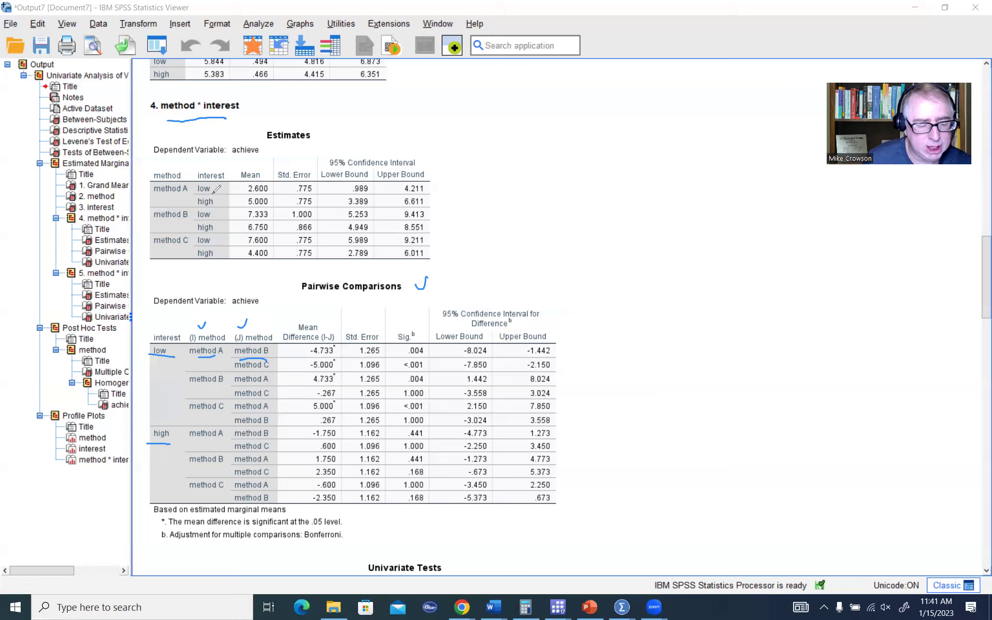
pyautogui.moveTo(236, 187); pyautogui.dragTo(243, 176)
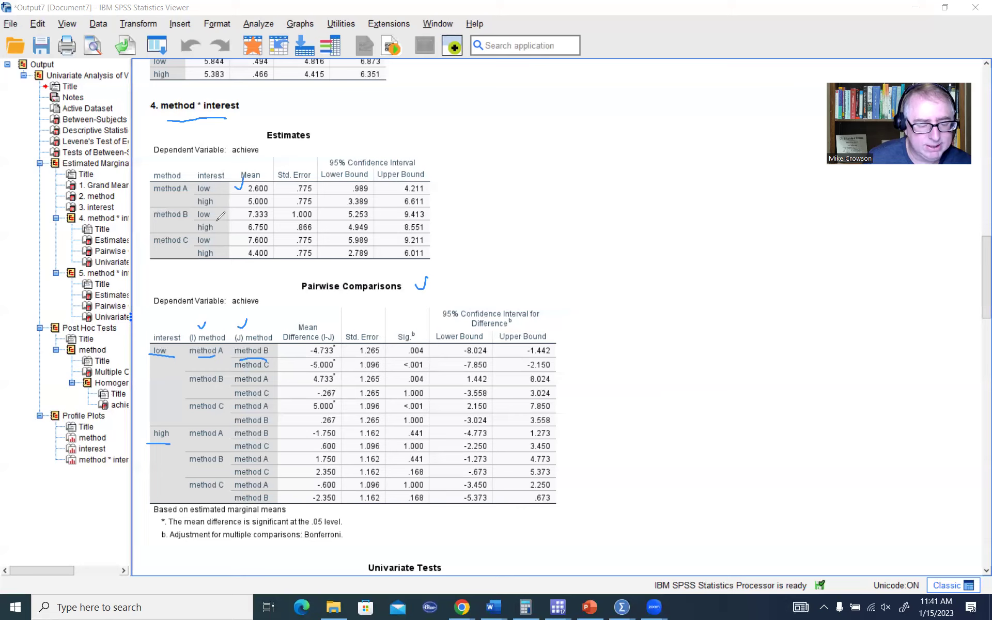
pyautogui.moveTo(234, 209); pyautogui.dragTo(243, 207)
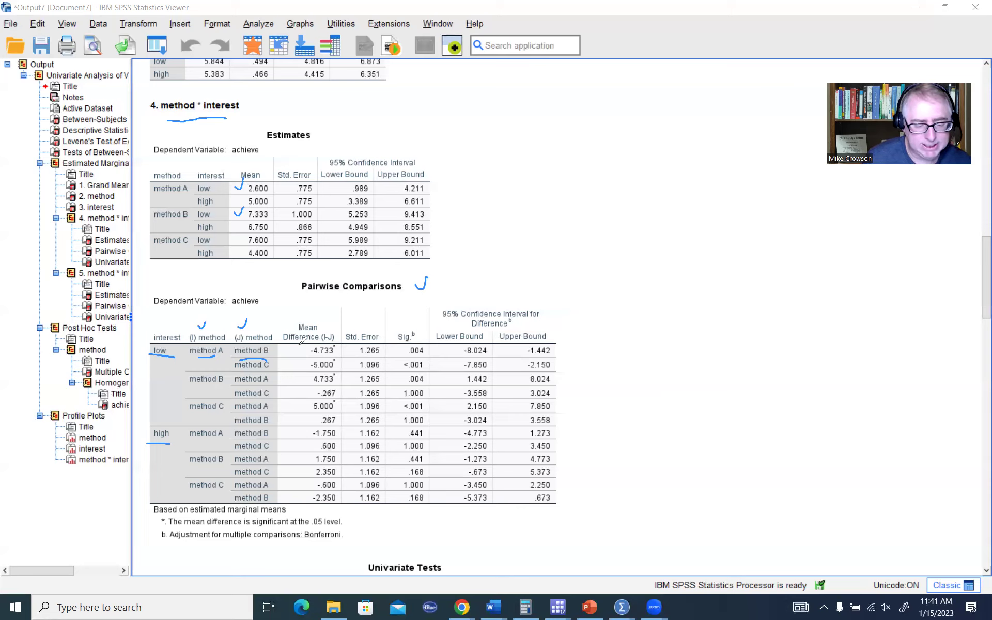
pyautogui.moveTo(299, 345)
pyautogui.mouseDown()
pyautogui.moveTo(334, 343)
pyautogui.moveTo(305, 346)
pyautogui.mouseUp()
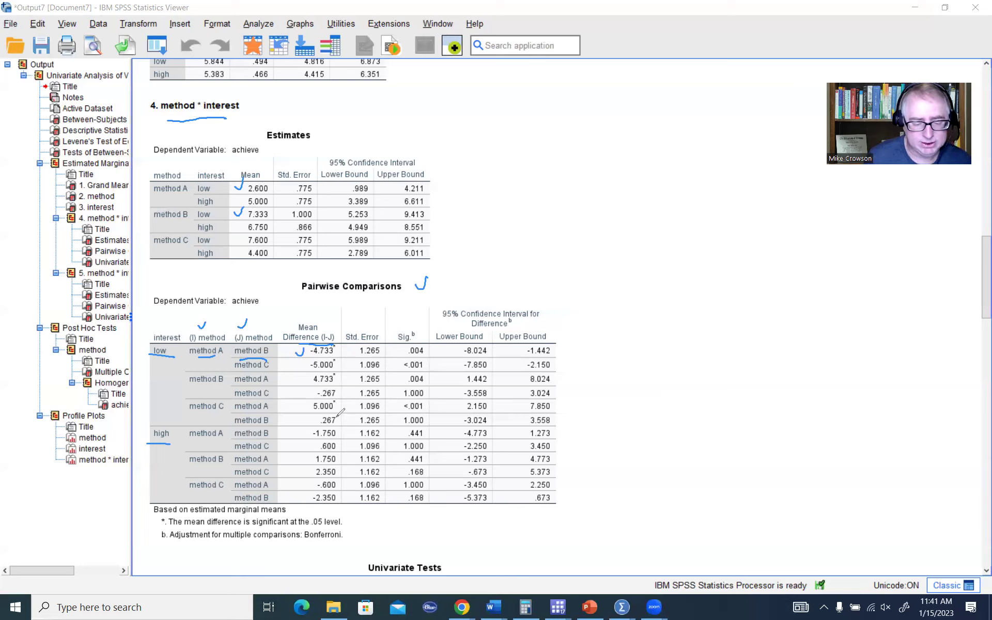
pyautogui.moveTo(413, 337)
pyautogui.mouseDown()
pyautogui.moveTo(430, 347)
pyautogui.moveTo(411, 363)
pyautogui.moveTo(415, 343)
pyautogui.mouseUp()
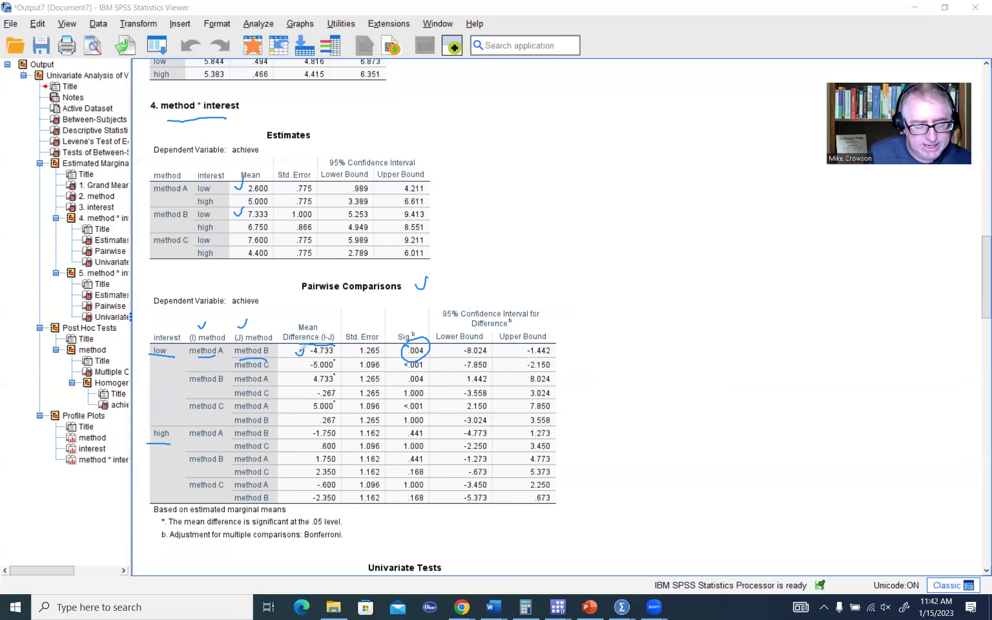
# Mark the low-interest method A versus method C comparison, moving the method B tick to method C's low mean and circling its Sig. value
pyautogui.moveTo(269, 367); pyautogui.dragTo(237, 370)
pyautogui.moveTo(310, 370); pyautogui.dragTo(340, 367)
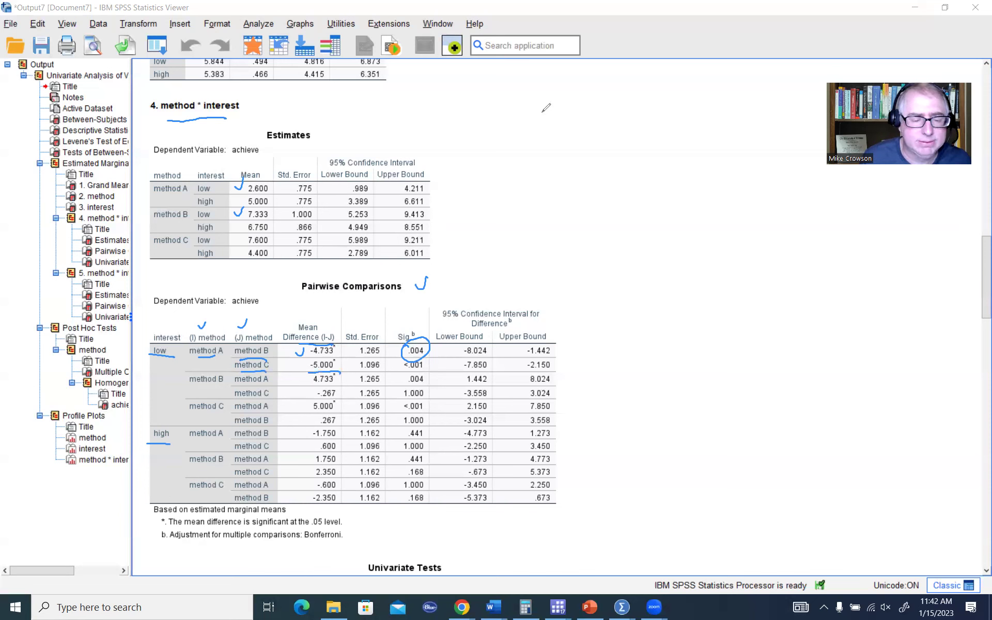
pyautogui.click(238, 212)
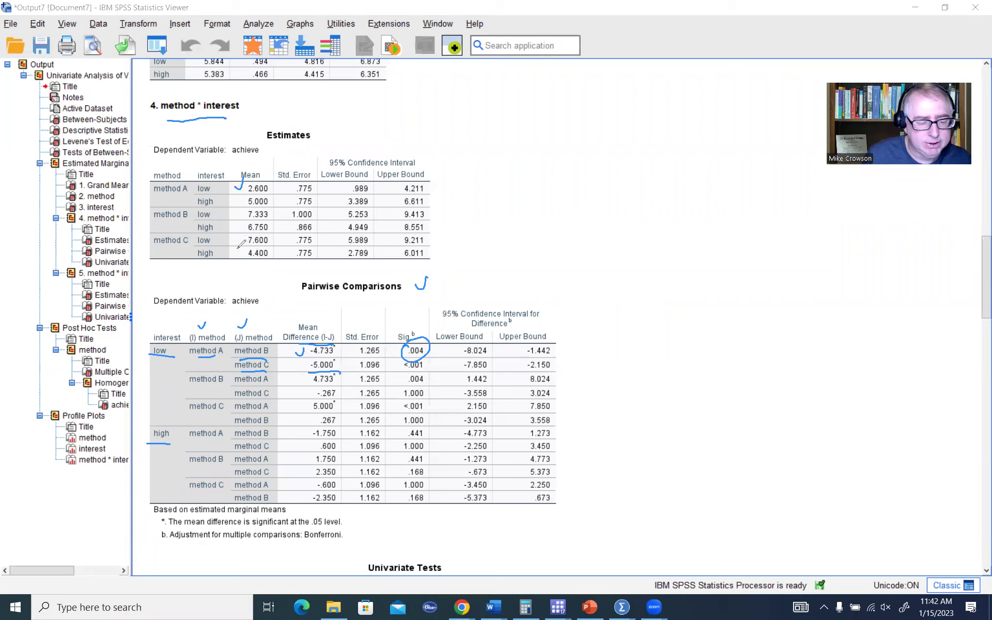
pyautogui.moveTo(236, 236); pyautogui.dragTo(241, 233)
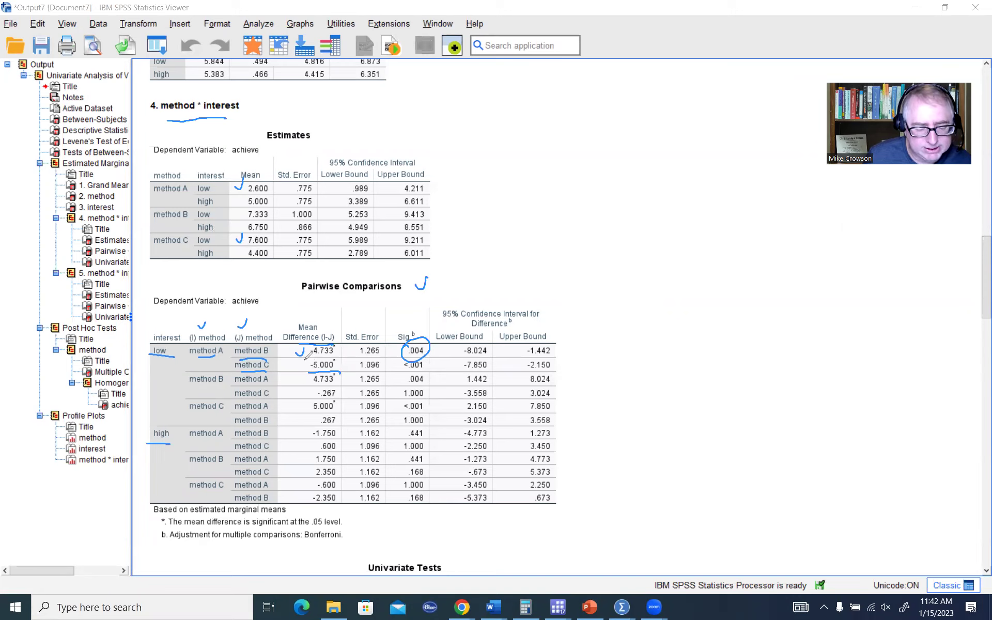
pyautogui.moveTo(294, 358); pyautogui.dragTo(303, 354)
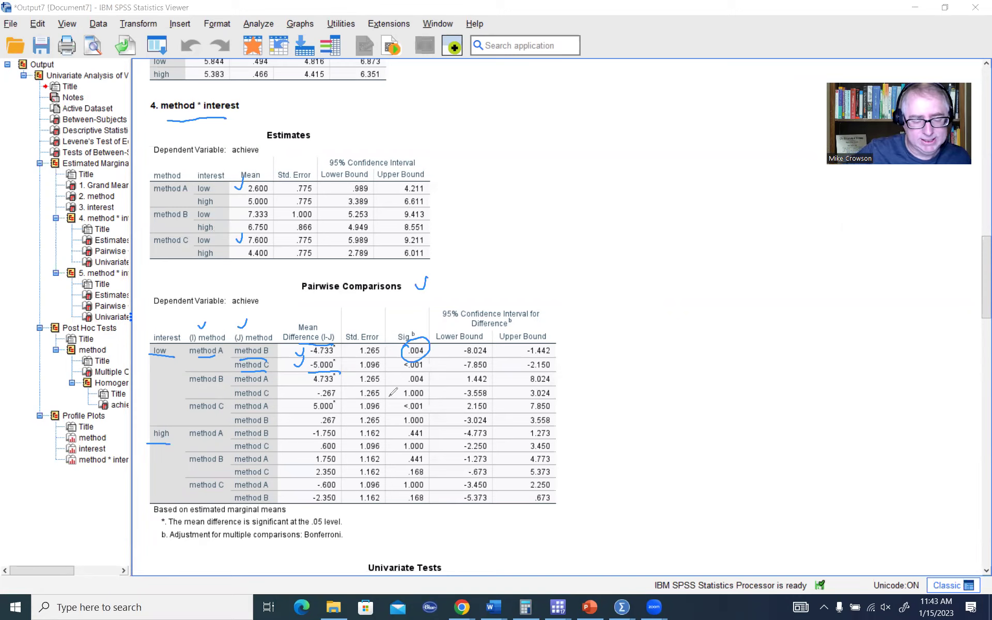
pyautogui.moveTo(427, 365)
pyautogui.mouseDown()
pyautogui.moveTo(413, 357)
pyautogui.moveTo(419, 367)
pyautogui.mouseUp()
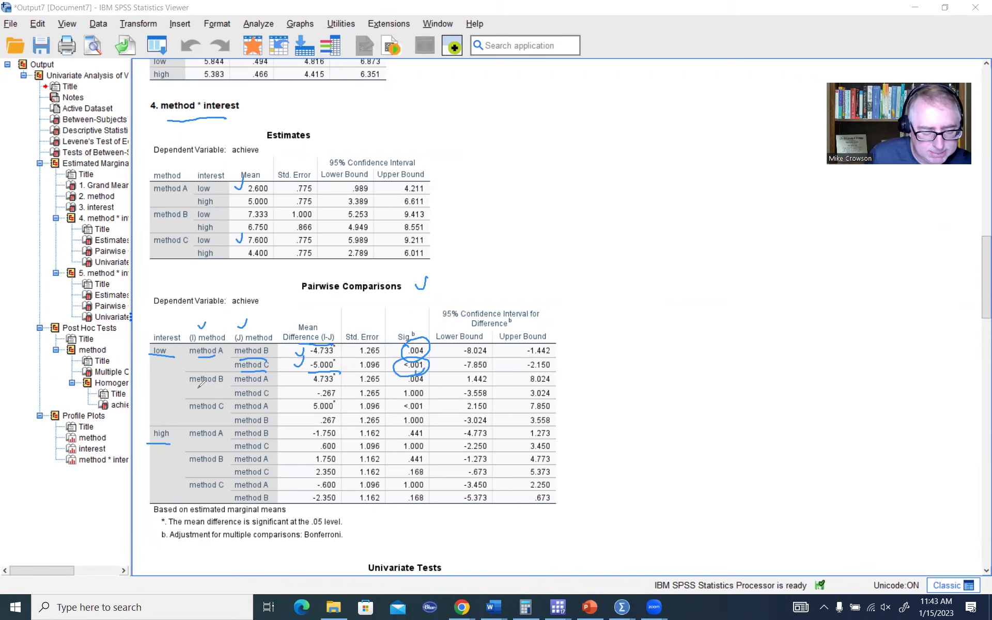
# Mark the low-interest method B versus method C comparison, ticking only their cell means and the mean difference, and write "ns" beside its Sig
pyautogui.moveTo(198, 389); pyautogui.dragTo(265, 398)
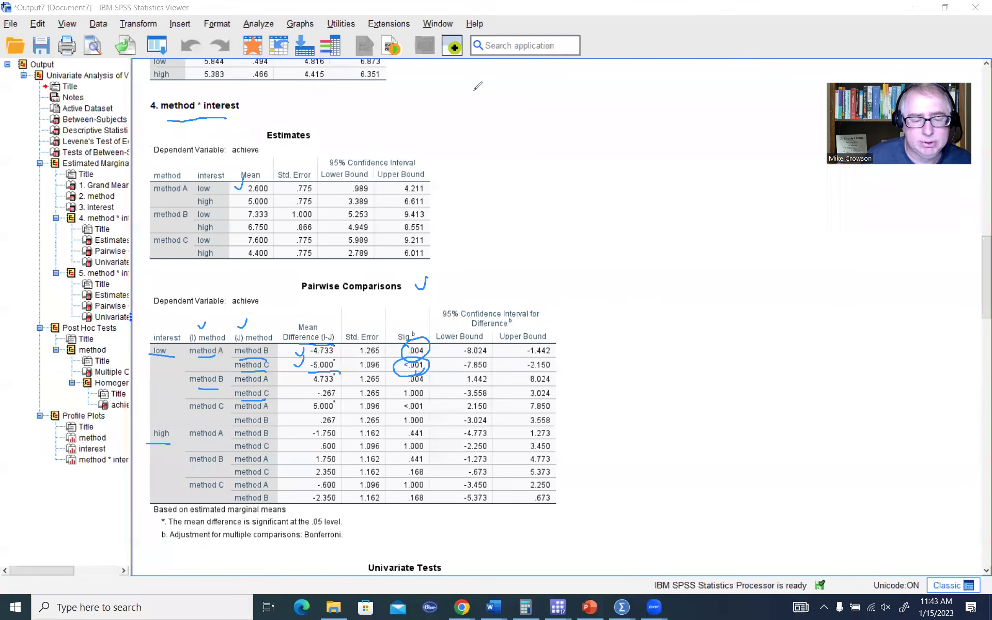
pyautogui.click(242, 182)
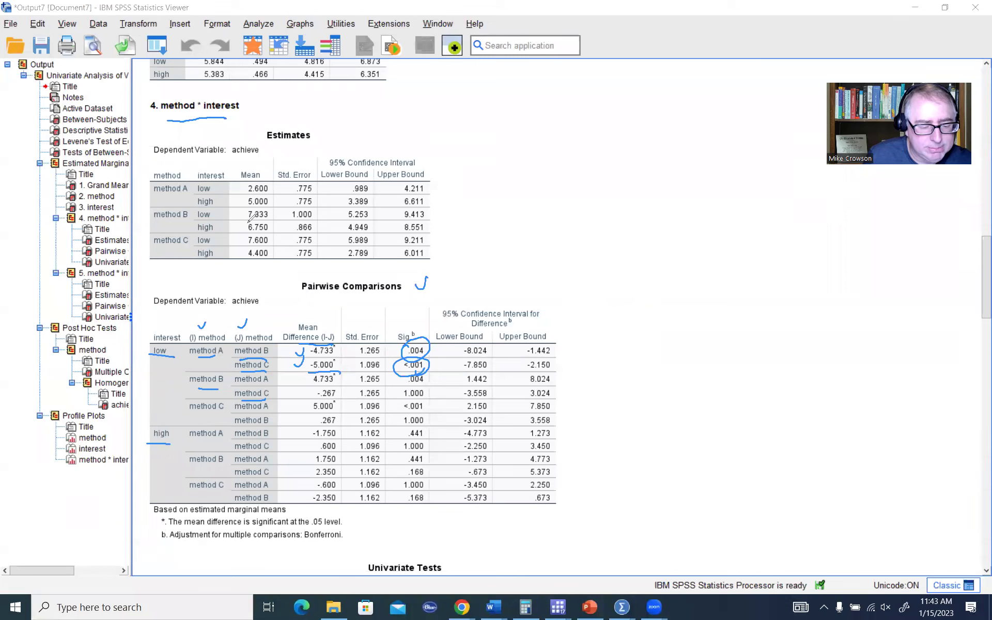
pyautogui.moveTo(236, 212); pyautogui.dragTo(243, 234)
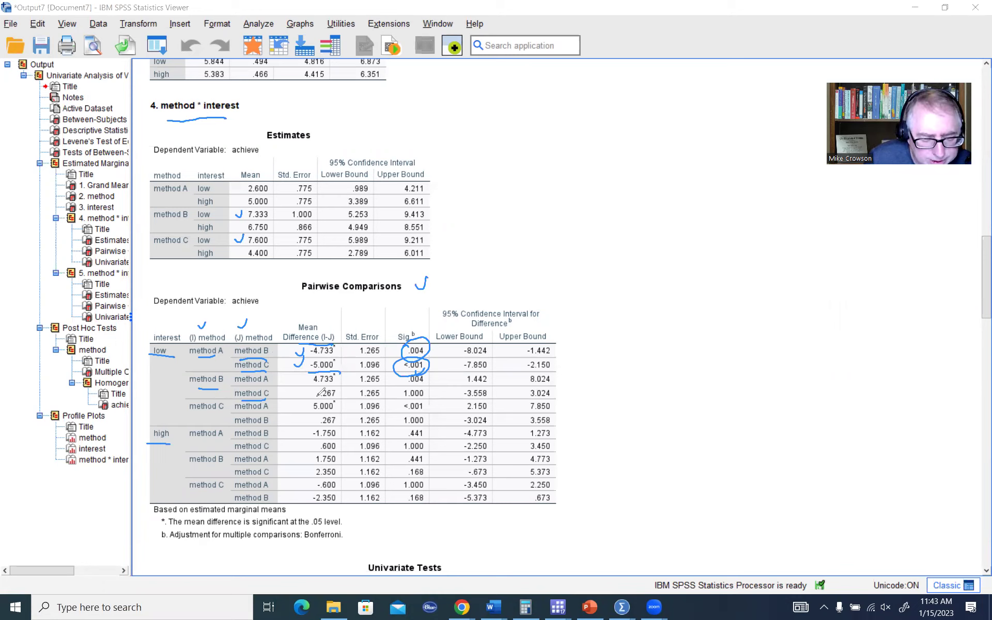
pyautogui.moveTo(313, 385); pyautogui.dragTo(309, 389)
pyautogui.moveTo(429, 389); pyautogui.dragTo(447, 379)
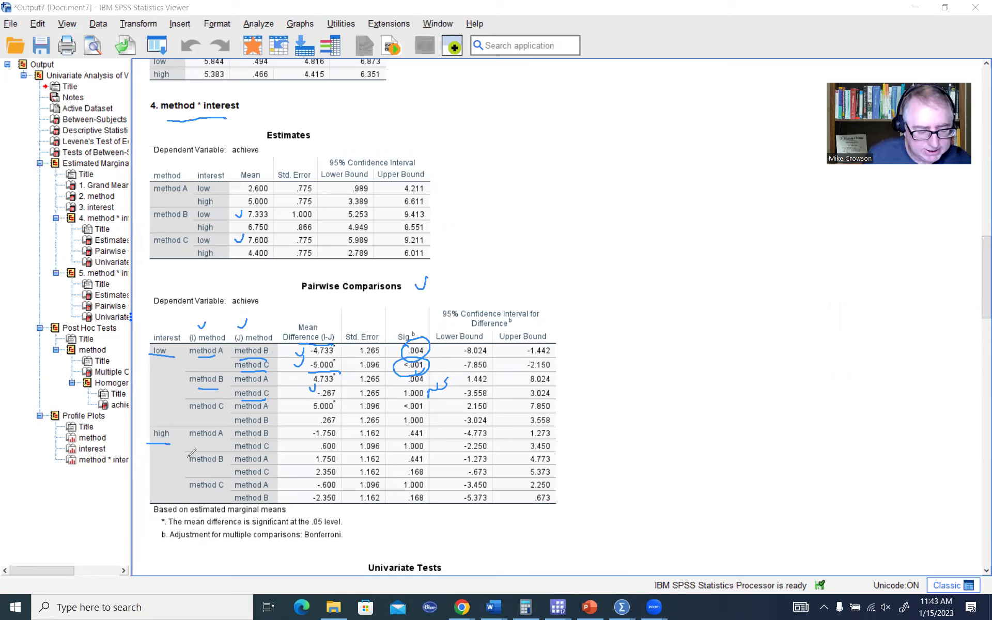
# Mark the high-interest method A versus method B comparison, underlining and ticking its mean difference and writing "ns" beside its Sig. value
pyautogui.moveTo(190, 442); pyautogui.dragTo(267, 440)
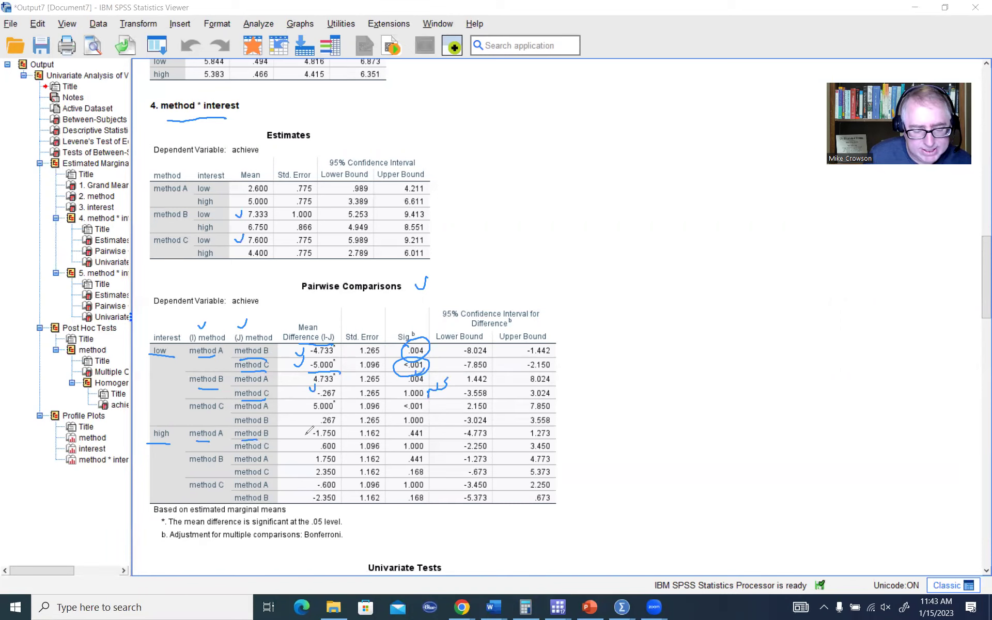
pyautogui.moveTo(335, 440); pyautogui.dragTo(313, 440)
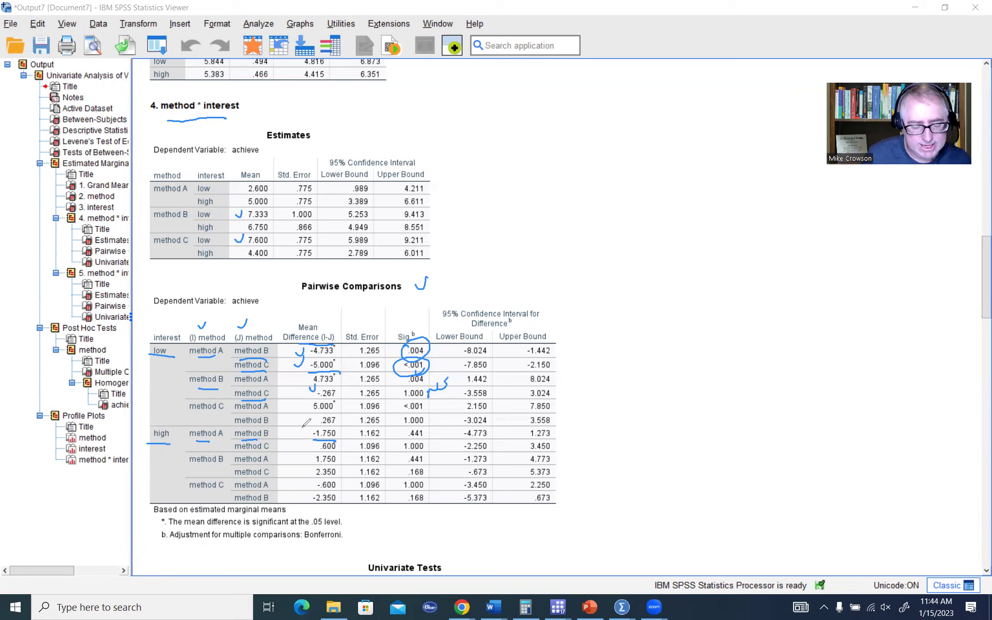
pyautogui.moveTo(298, 433); pyautogui.dragTo(307, 430)
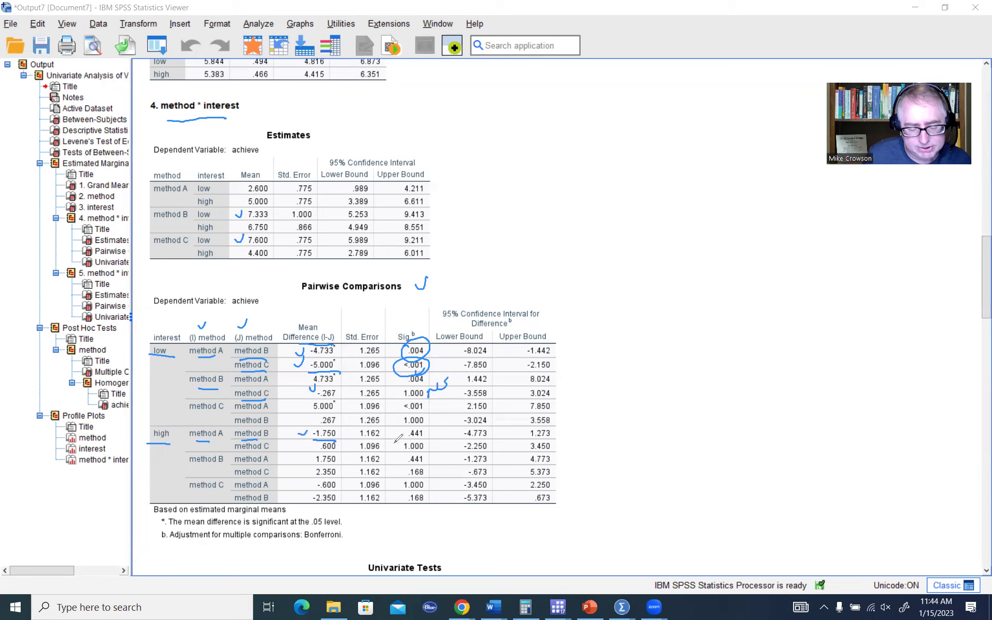
pyautogui.moveTo(426, 436); pyautogui.dragTo(444, 428)
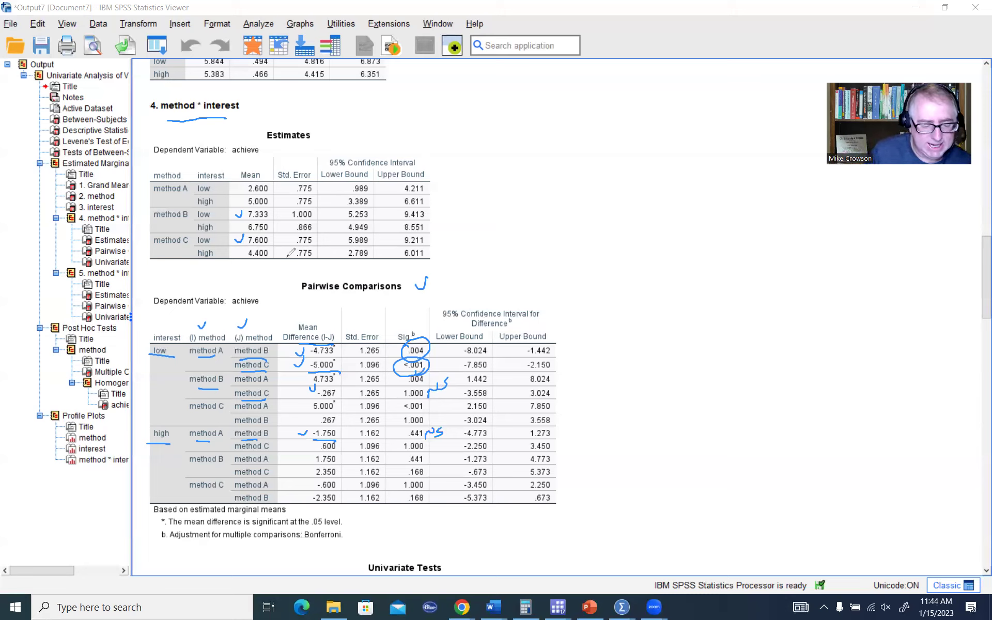
# Underline the high-interest method A versus C and method B versus C comparisons, write "ns" beside each Sig. value, and clear all marks
pyautogui.moveTo(242, 450); pyautogui.dragTo(335, 453)
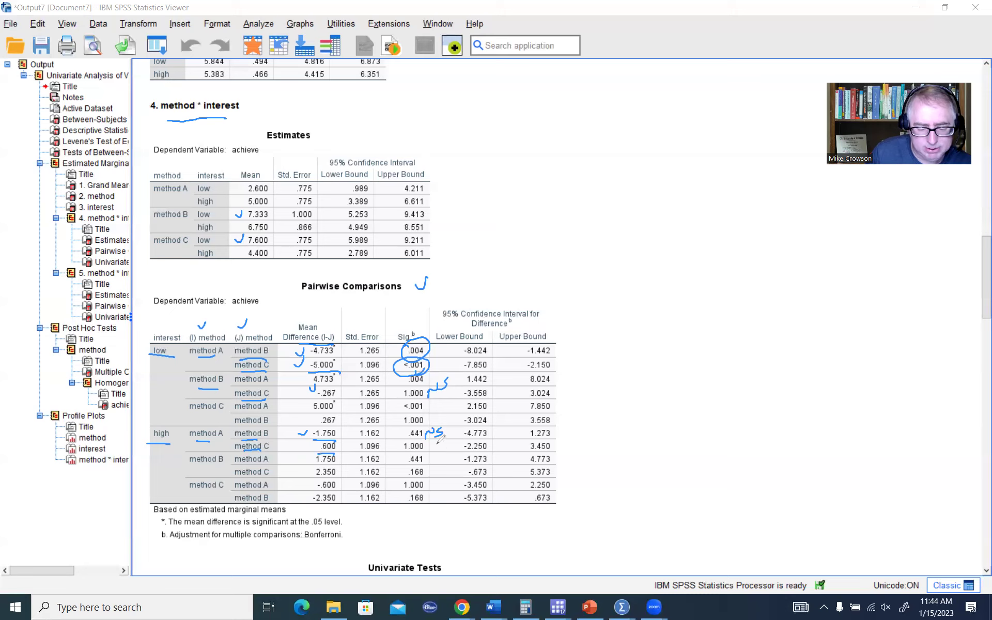
pyautogui.moveTo(434, 444); pyautogui.dragTo(444, 443)
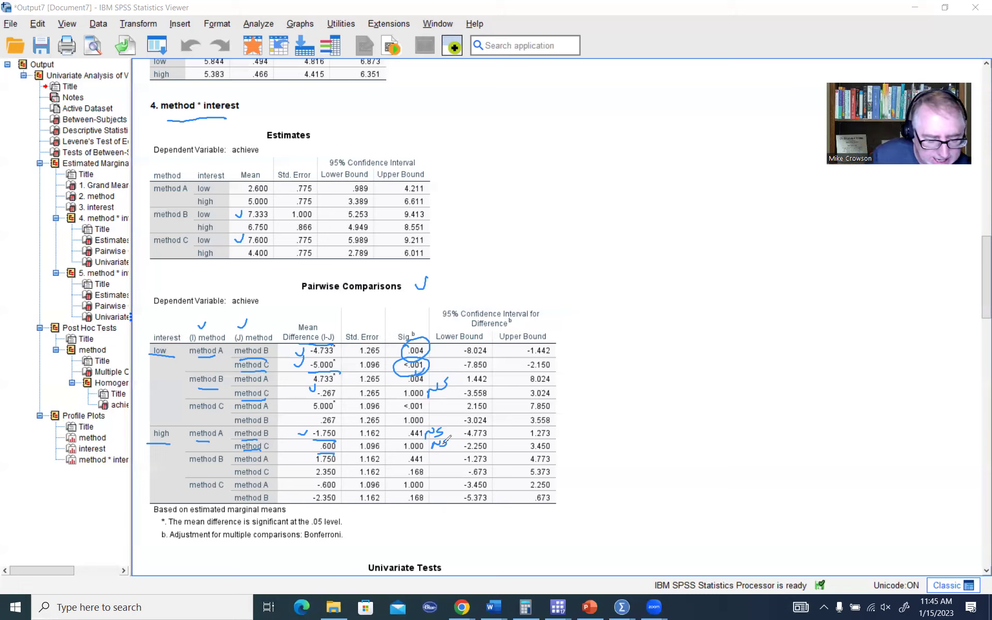
pyautogui.click(197, 466)
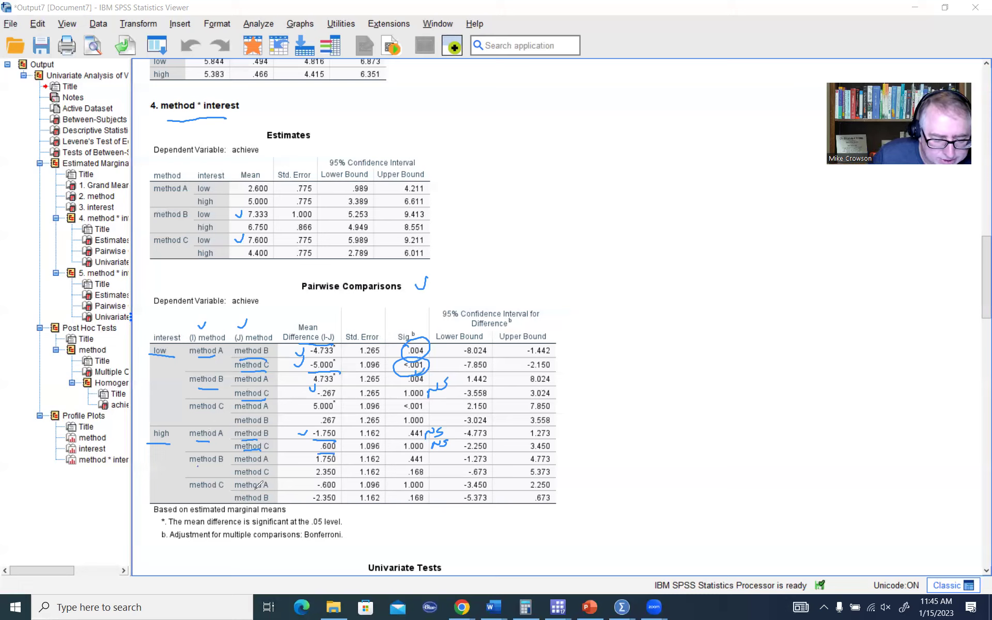
pyautogui.moveTo(235, 477); pyautogui.dragTo(264, 478)
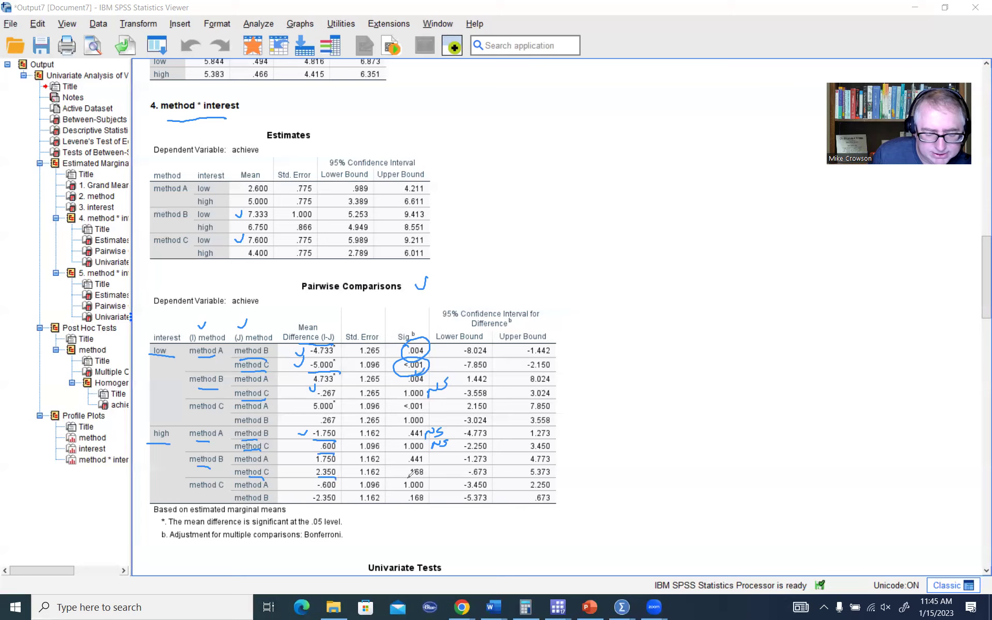
pyautogui.moveTo(405, 478); pyautogui.dragTo(452, 465)
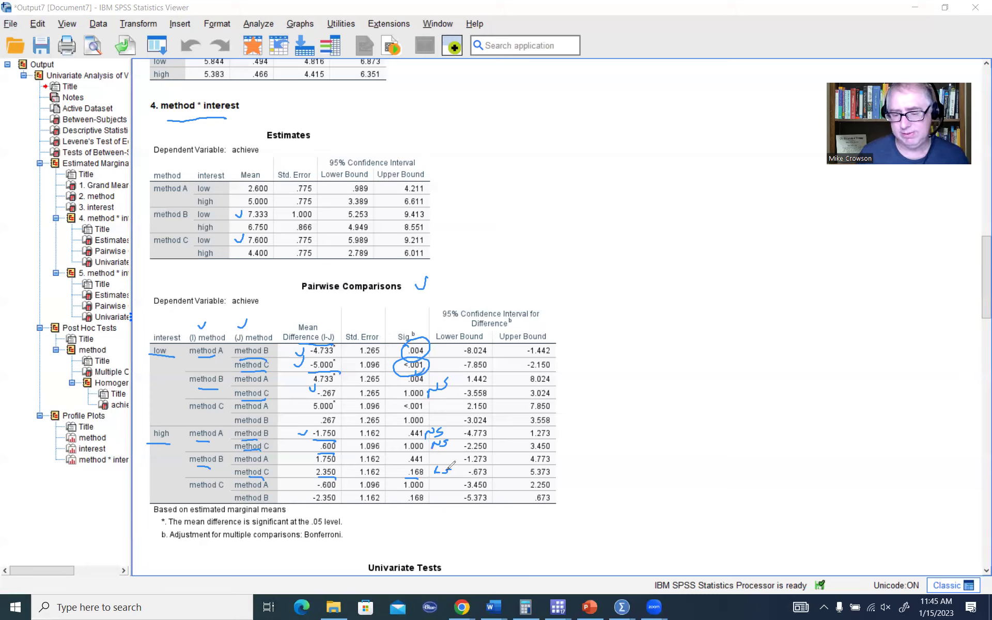
pyautogui.click(727, 101)
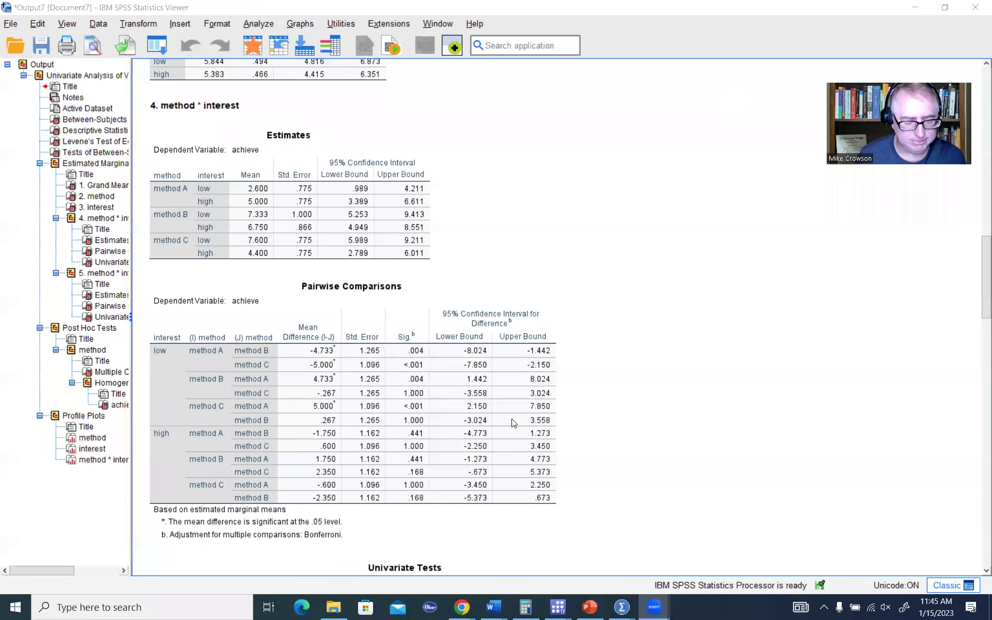
# In the Univariate Tests table for the simple effects of method, circle the low and high interest levels and underline their F and Sig. values
pyautogui.scroll(-5, 519, 421)
pyautogui.scroll(-4, 771, 430)
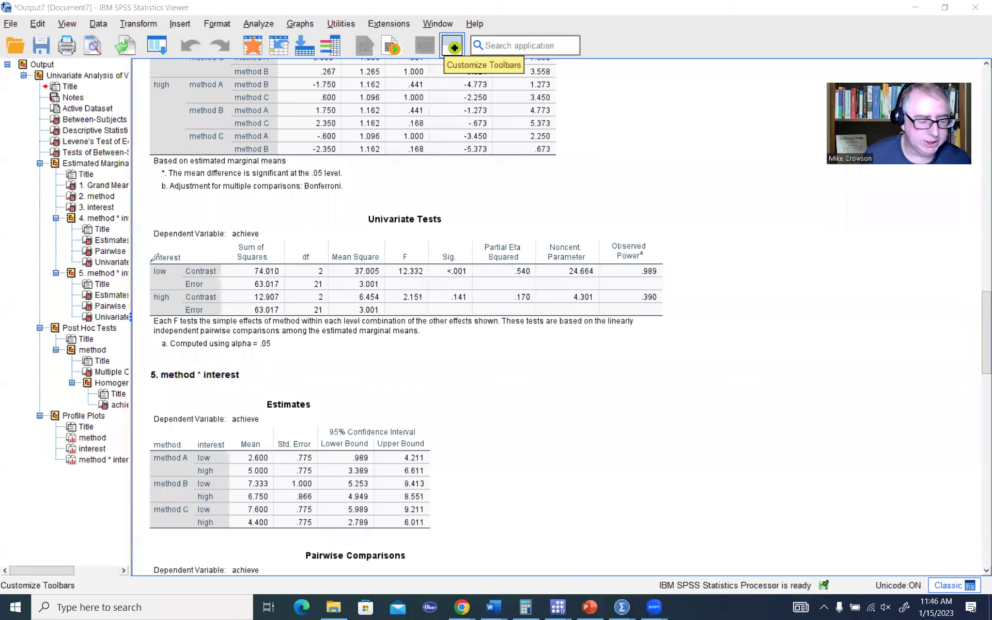
pyautogui.moveTo(152, 265); pyautogui.dragTo(151, 266)
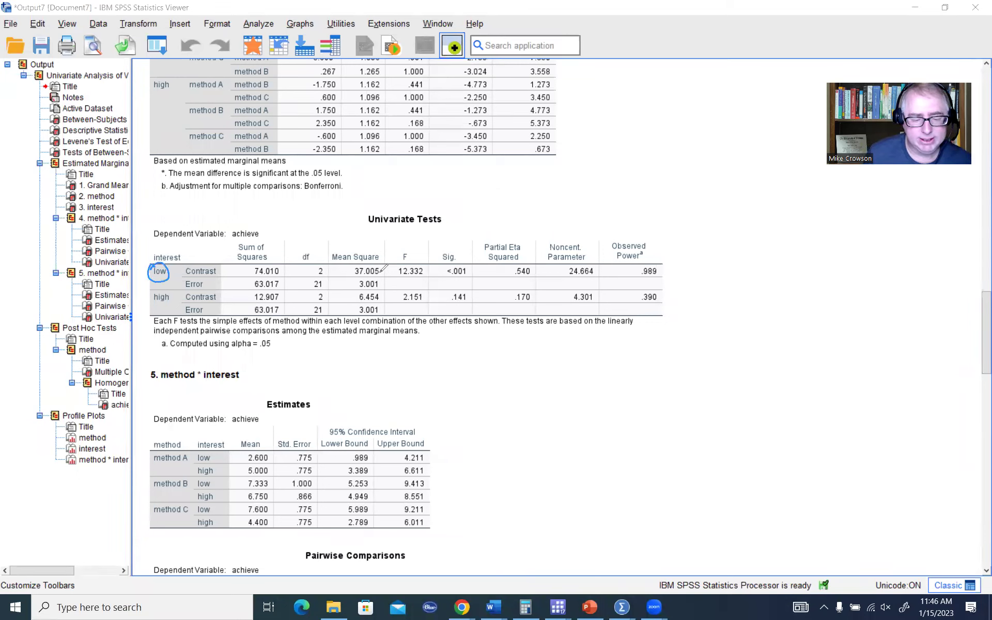
pyautogui.moveTo(393, 278); pyautogui.dragTo(465, 283)
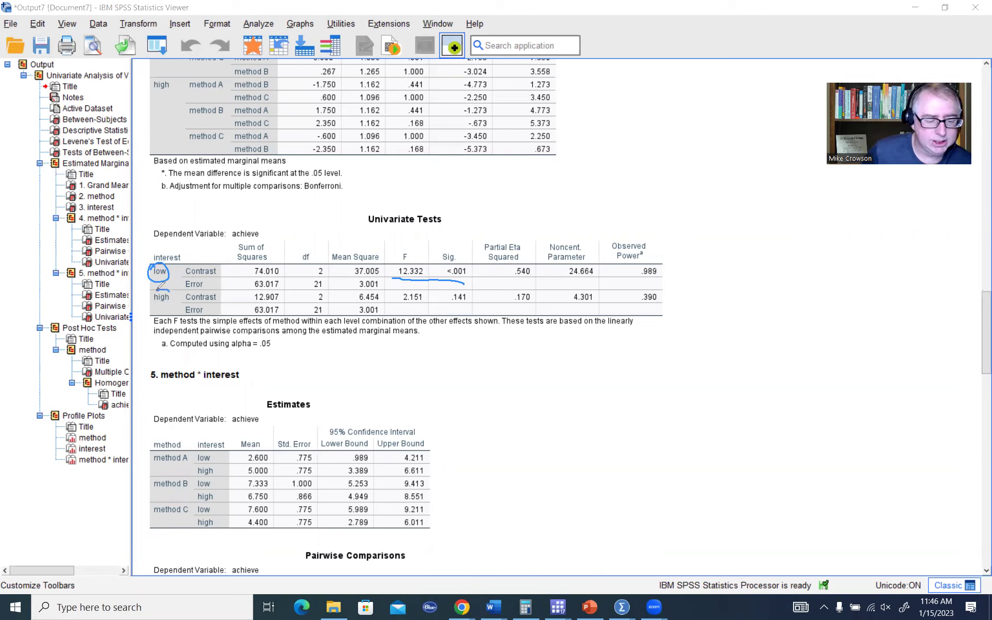
pyautogui.moveTo(170, 291); pyautogui.dragTo(172, 293)
pyautogui.moveTo(403, 308); pyautogui.dragTo(461, 312)
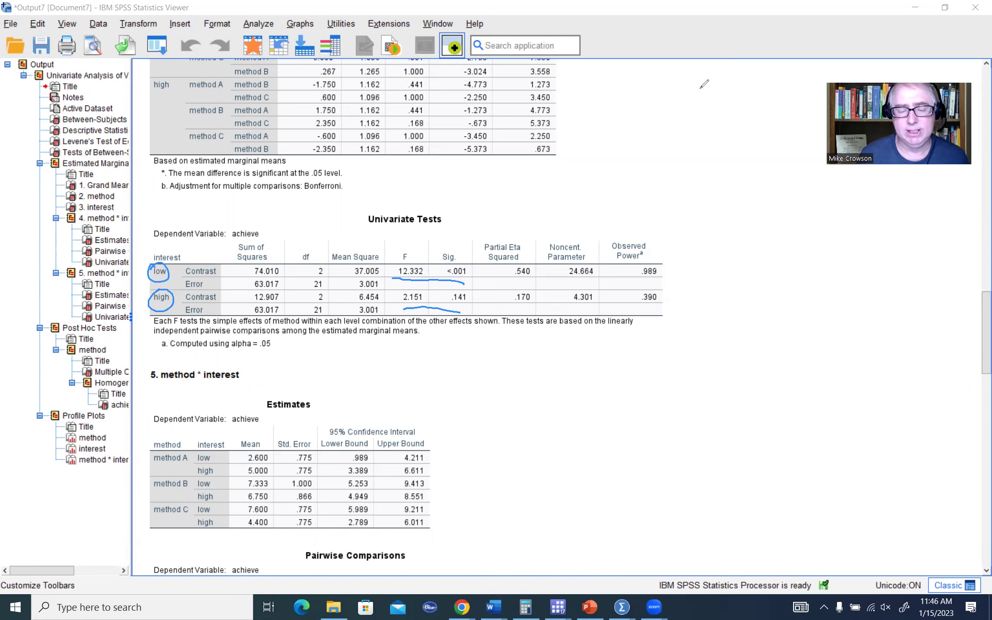
pyautogui.click(413, 269)
# Underline both factors in the second method * interest heading, and tick its Estimates and Pairwise Comparisons tables and the latter's method and interest columns
pyautogui.scroll(-3, 414, 270)
pyautogui.scroll(-3, 414, 269)
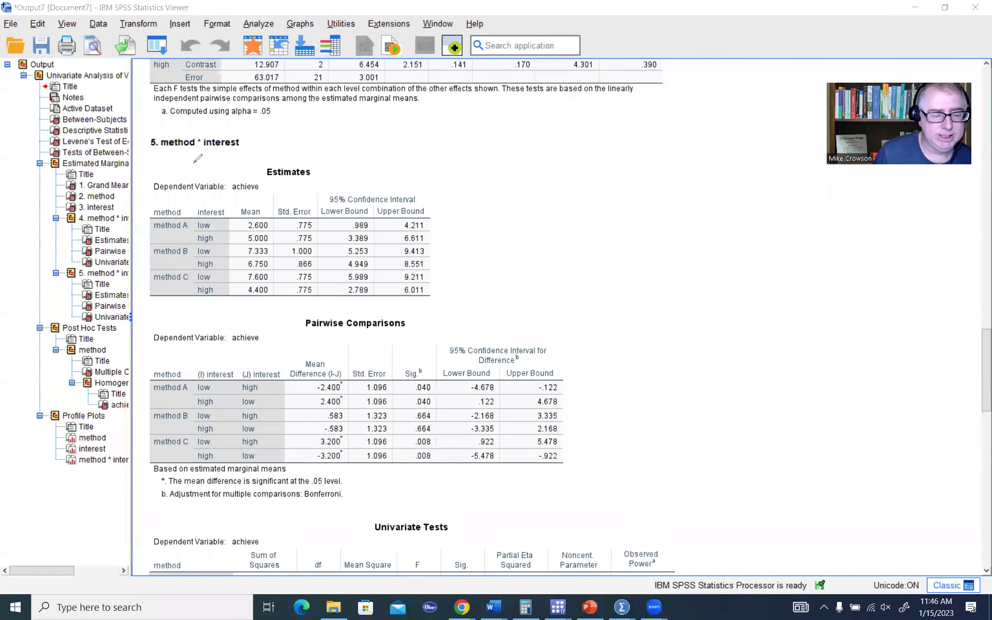
pyautogui.moveTo(171, 158); pyautogui.dragTo(235, 151)
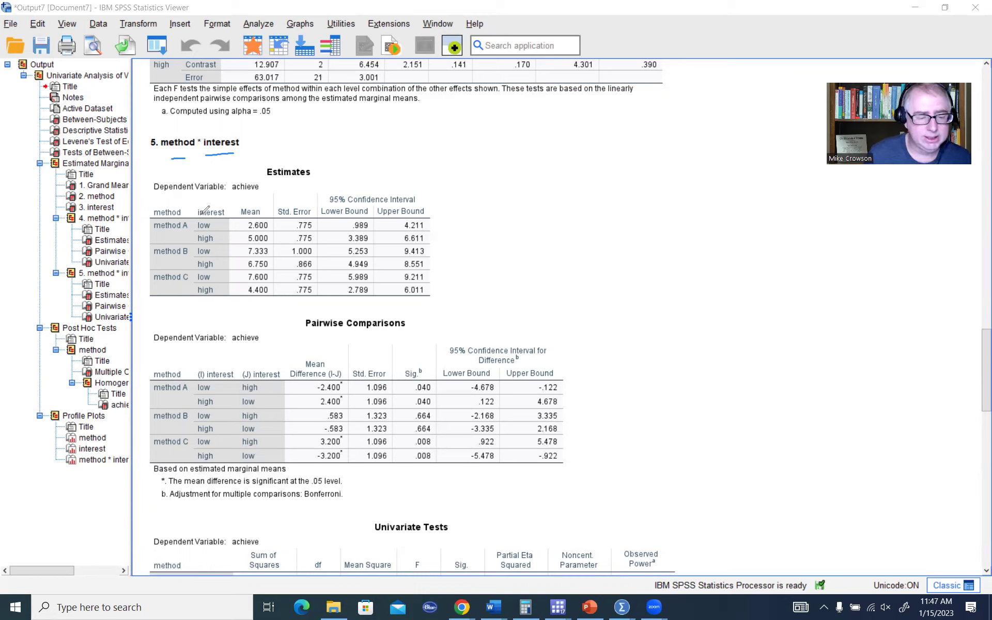
pyautogui.moveTo(331, 166); pyautogui.dragTo(321, 174)
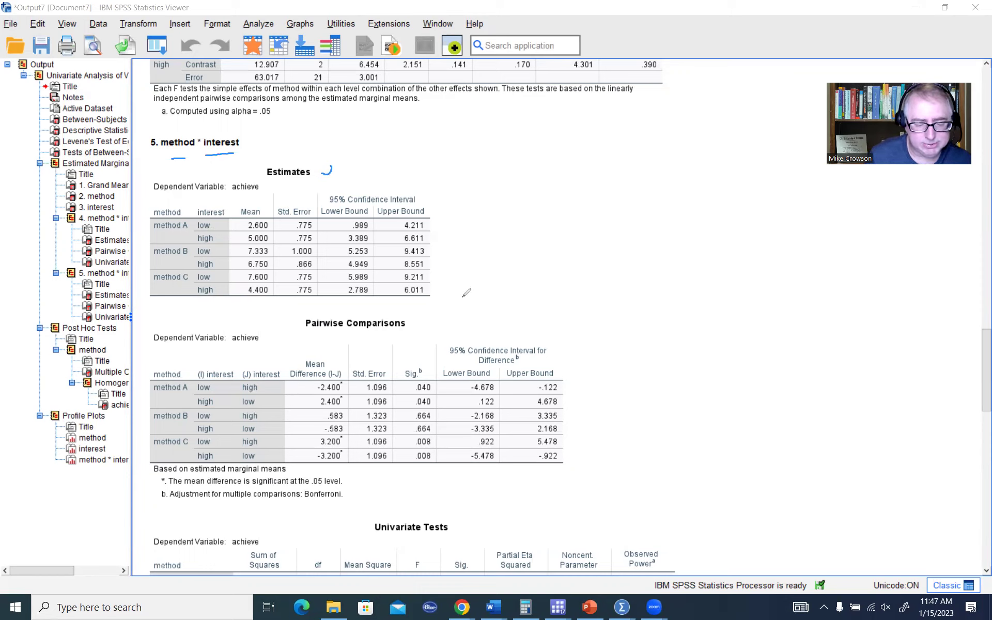
pyautogui.moveTo(426, 314); pyautogui.dragTo(417, 324)
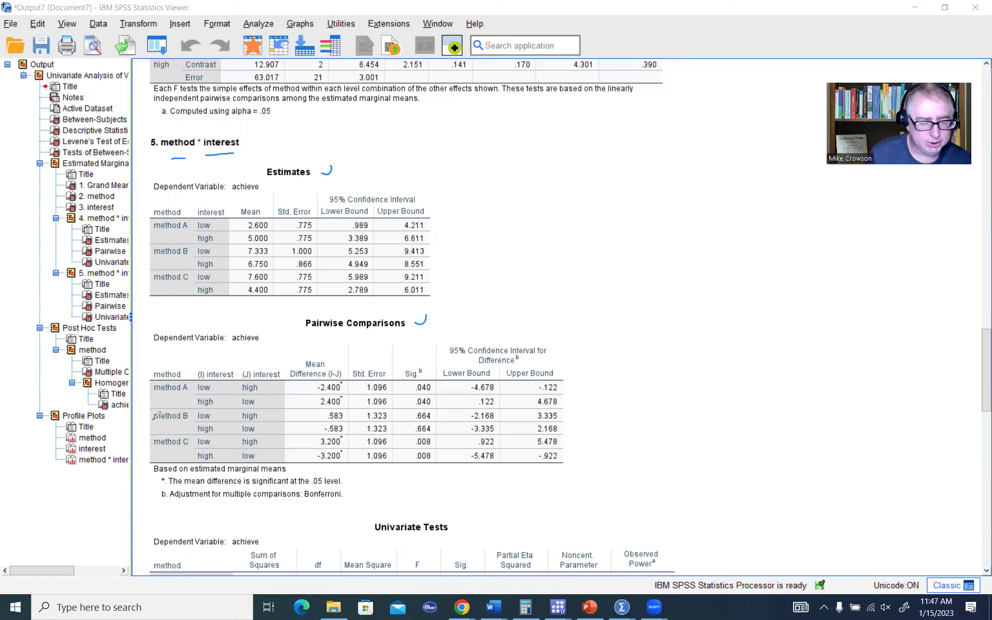
pyautogui.click(163, 360)
pyautogui.moveTo(164, 355); pyautogui.dragTo(171, 353)
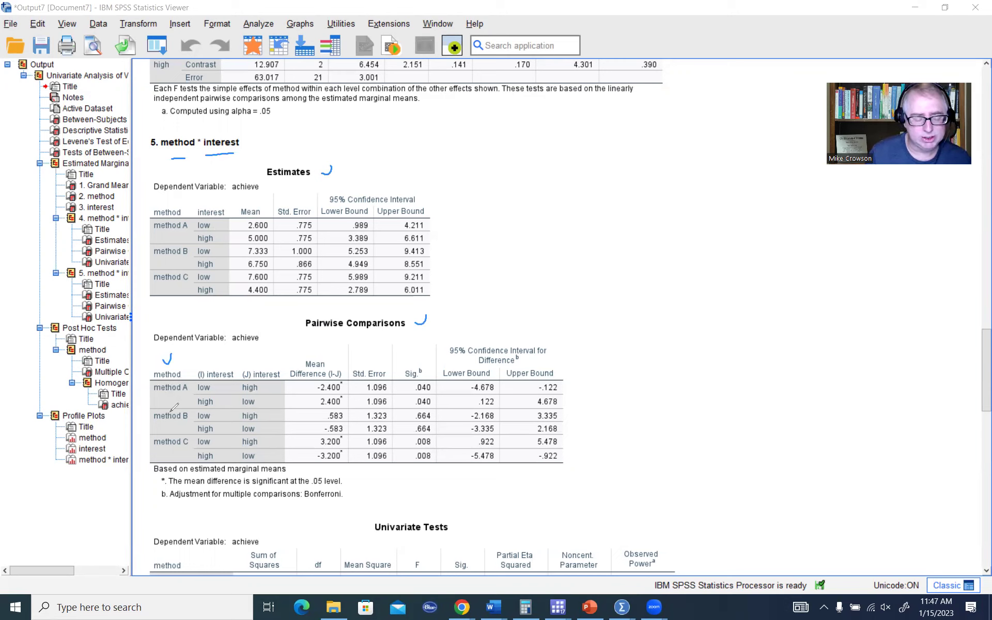
pyautogui.moveTo(231, 352); pyautogui.dragTo(239, 351)
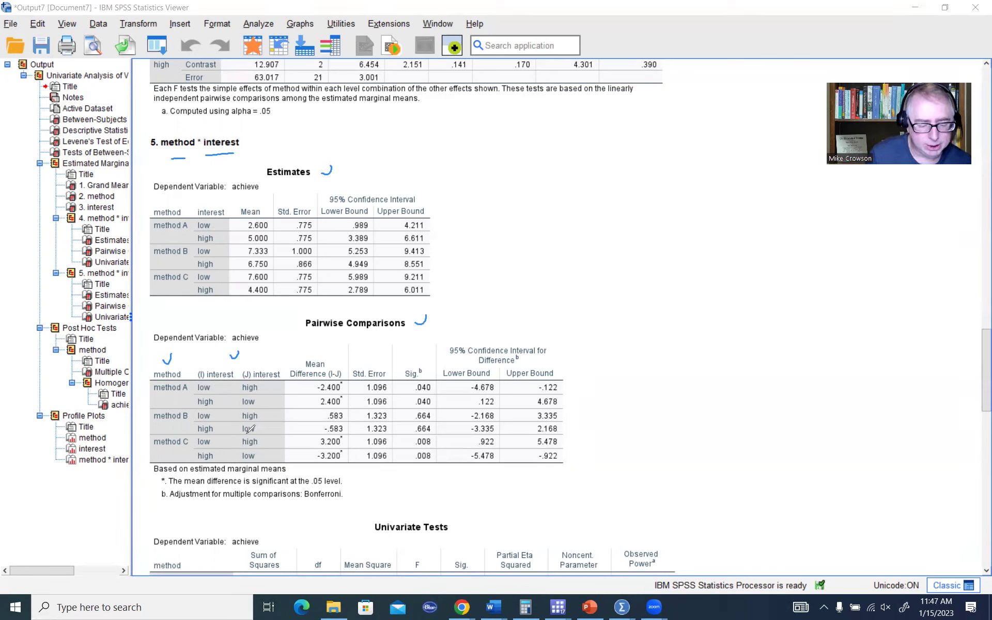
# Mark method A's low versus high interest comparison, circling its two cell means and Sig. value and ticking the mean difference
pyautogui.moveTo(199, 394); pyautogui.dragTo(257, 393)
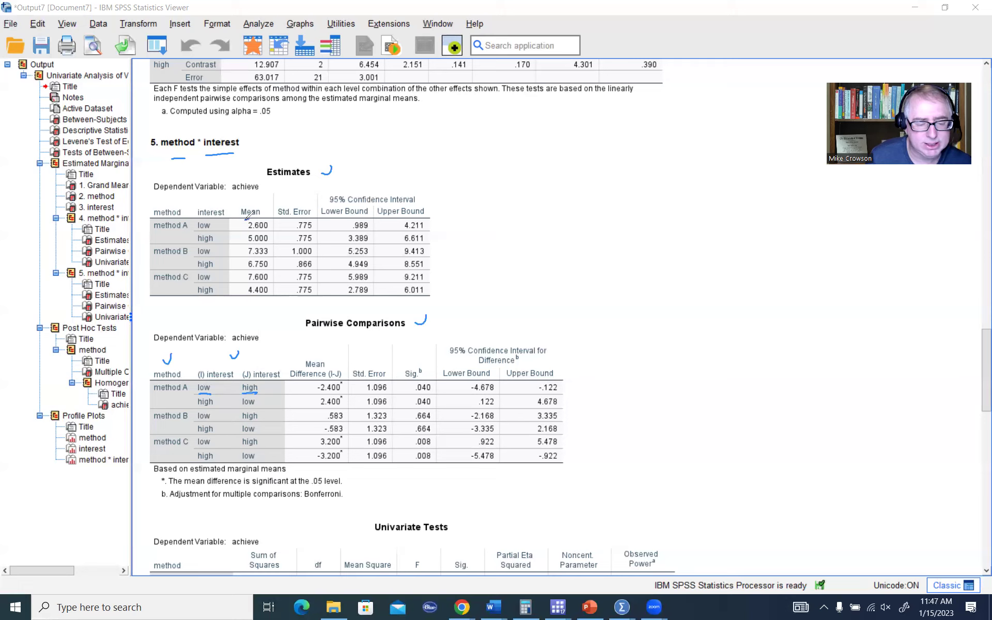
pyautogui.moveTo(270, 219)
pyautogui.mouseDown()
pyautogui.moveTo(257, 247)
pyautogui.moveTo(242, 214)
pyautogui.moveTo(261, 216)
pyautogui.mouseUp()
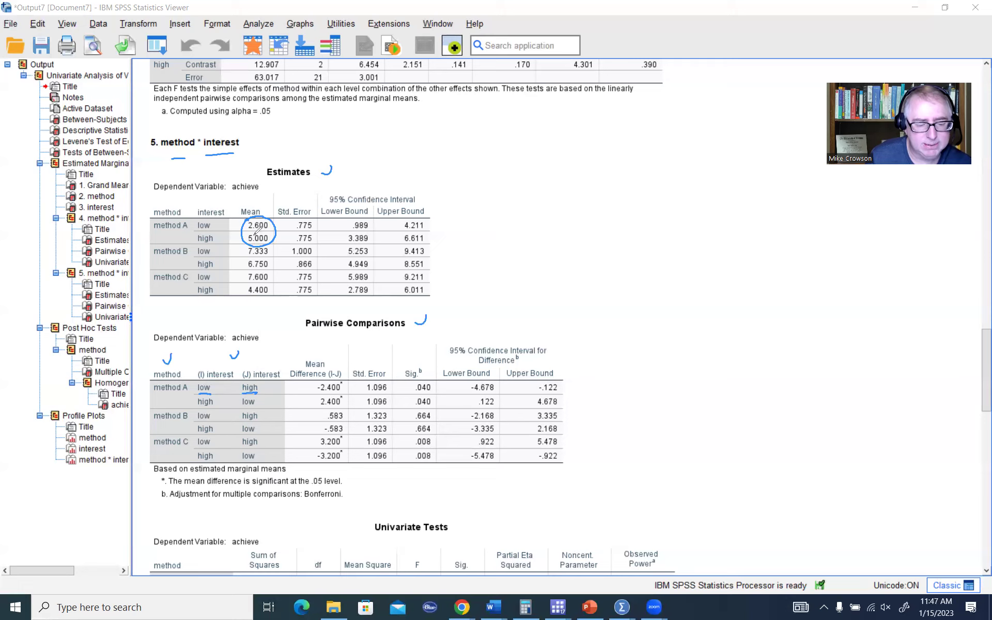
pyautogui.moveTo(301, 380); pyautogui.dragTo(311, 375)
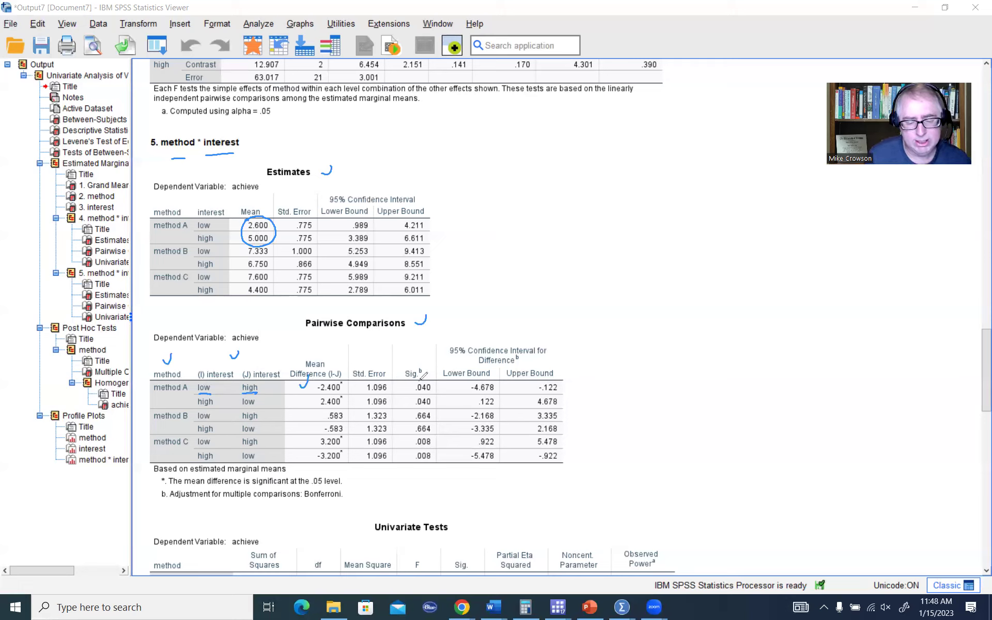
pyautogui.moveTo(421, 377)
pyautogui.mouseDown()
pyautogui.moveTo(438, 383)
pyautogui.moveTo(419, 399)
pyautogui.moveTo(432, 378)
pyautogui.mouseUp()
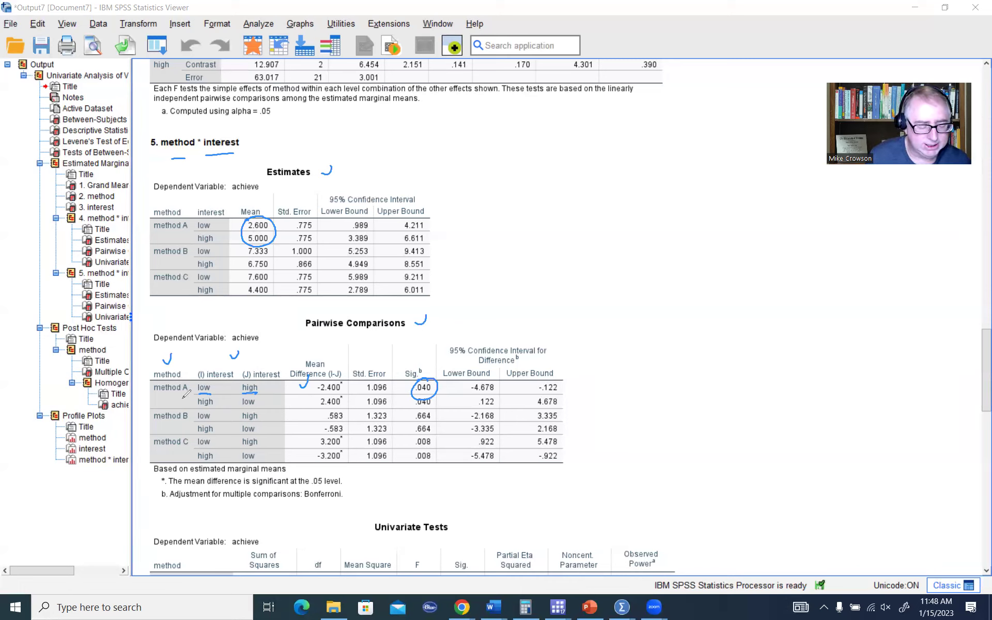
# Mark method B's low versus high interest comparison, circling its two cell means, underlining the mean difference, and writing "ns" beside the Sig. value
pyautogui.moveTo(160, 423); pyautogui.dragTo(240, 424)
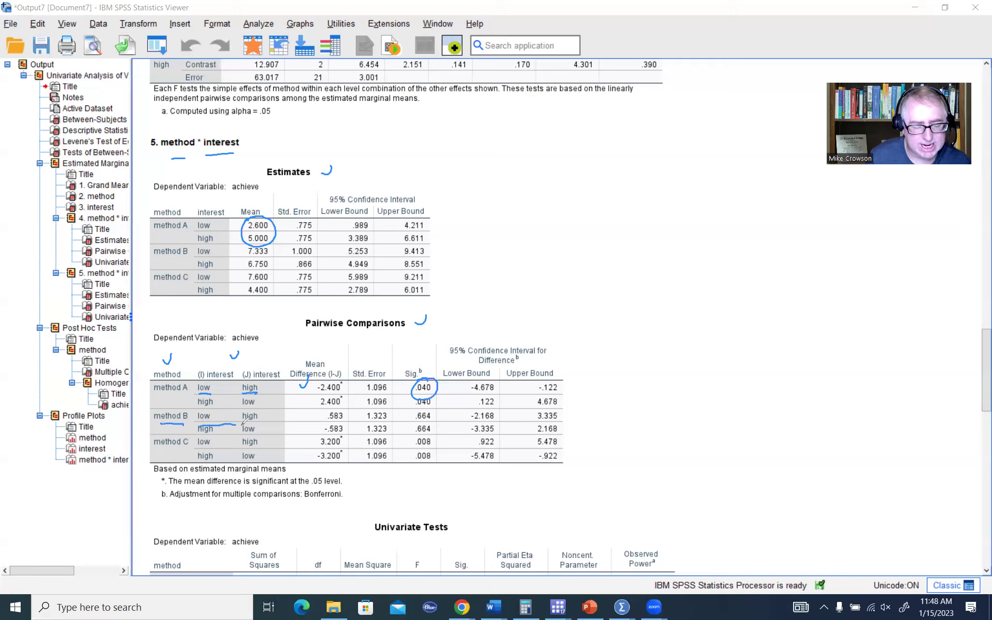
pyautogui.moveTo(268, 243)
pyautogui.mouseDown()
pyautogui.moveTo(275, 258)
pyautogui.moveTo(250, 272)
pyautogui.moveTo(270, 253)
pyautogui.mouseUp()
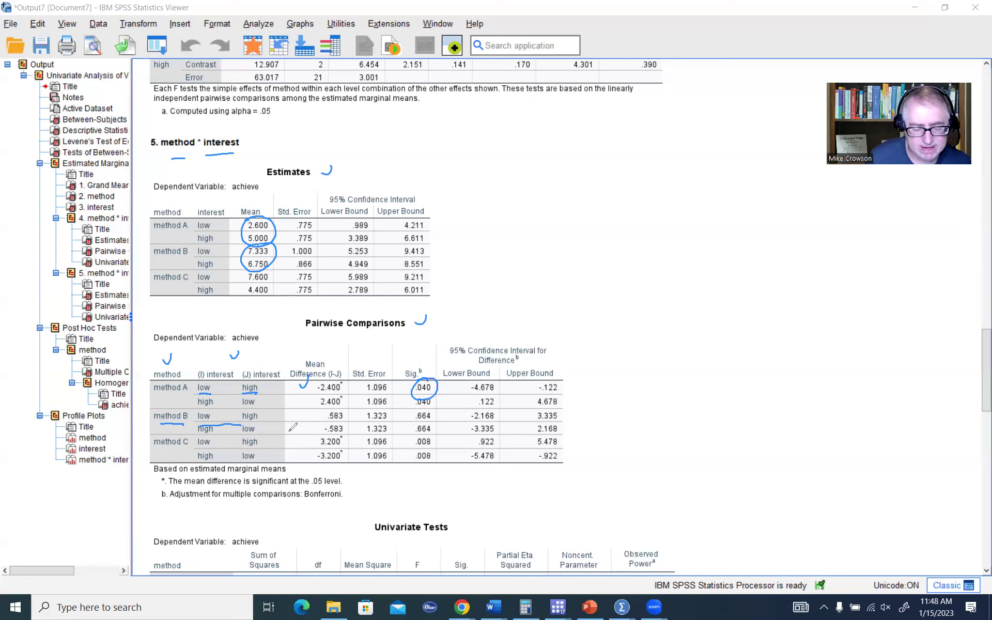
pyautogui.moveTo(320, 436); pyautogui.dragTo(335, 435)
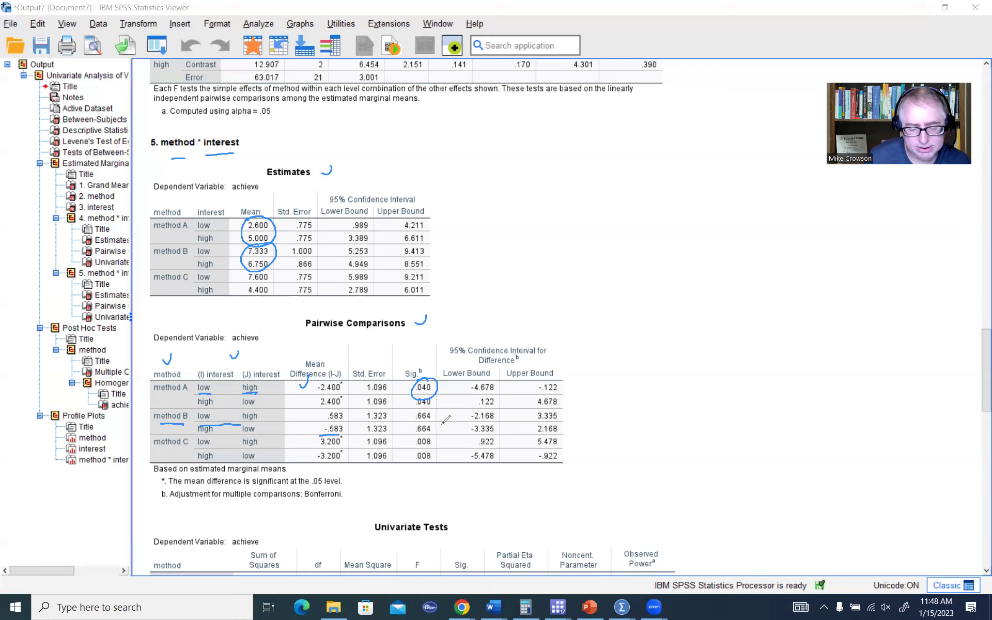
pyautogui.moveTo(442, 424); pyautogui.dragTo(458, 421)
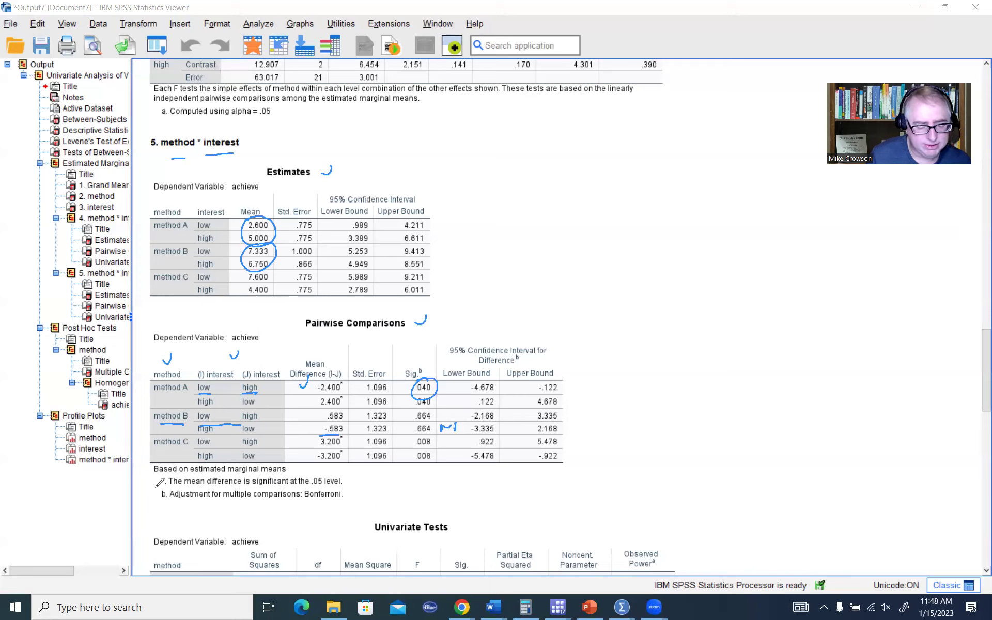
# Mark method C's low versus high interest comparison, underlining the mean difference and circling its two cell means and Sig. value
pyautogui.moveTo(159, 450); pyautogui.dragTo(184, 450)
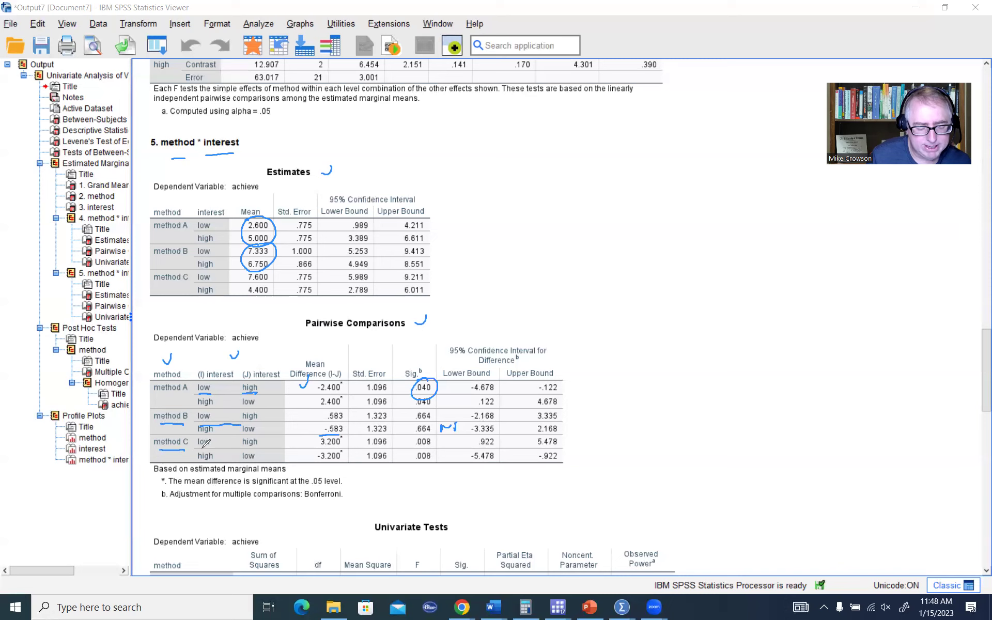
pyautogui.moveTo(203, 449); pyautogui.dragTo(255, 449)
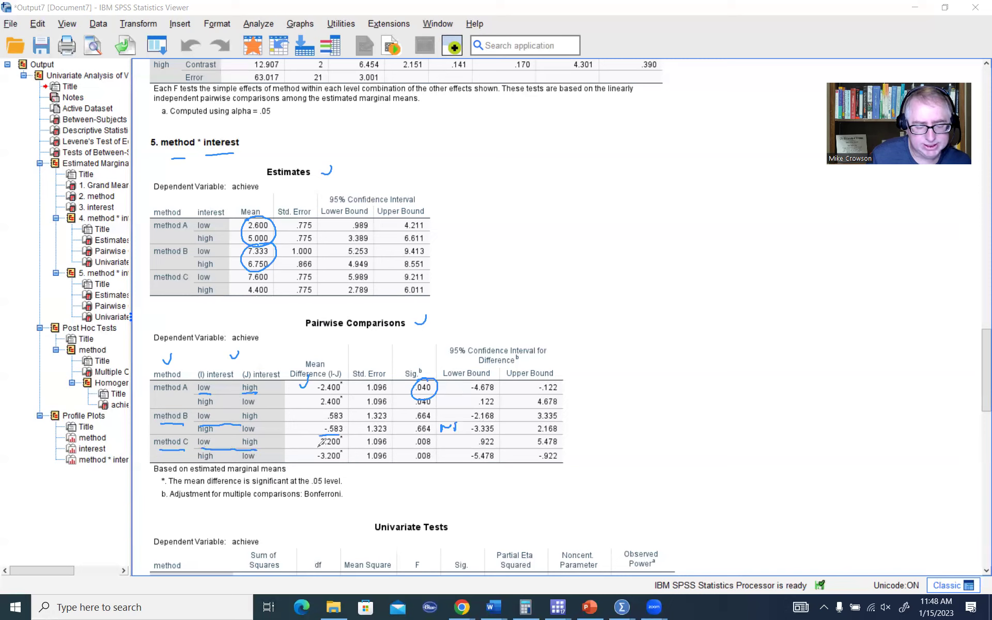
pyautogui.moveTo(320, 446); pyautogui.dragTo(340, 443)
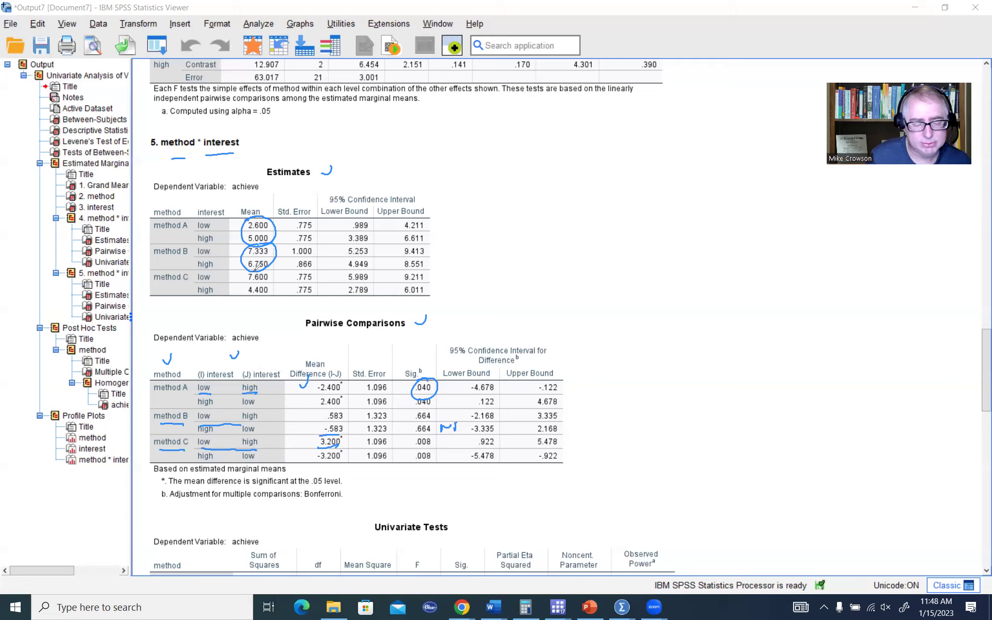
pyautogui.moveTo(272, 272)
pyautogui.mouseDown()
pyautogui.moveTo(274, 294)
pyautogui.moveTo(269, 270)
pyautogui.mouseUp()
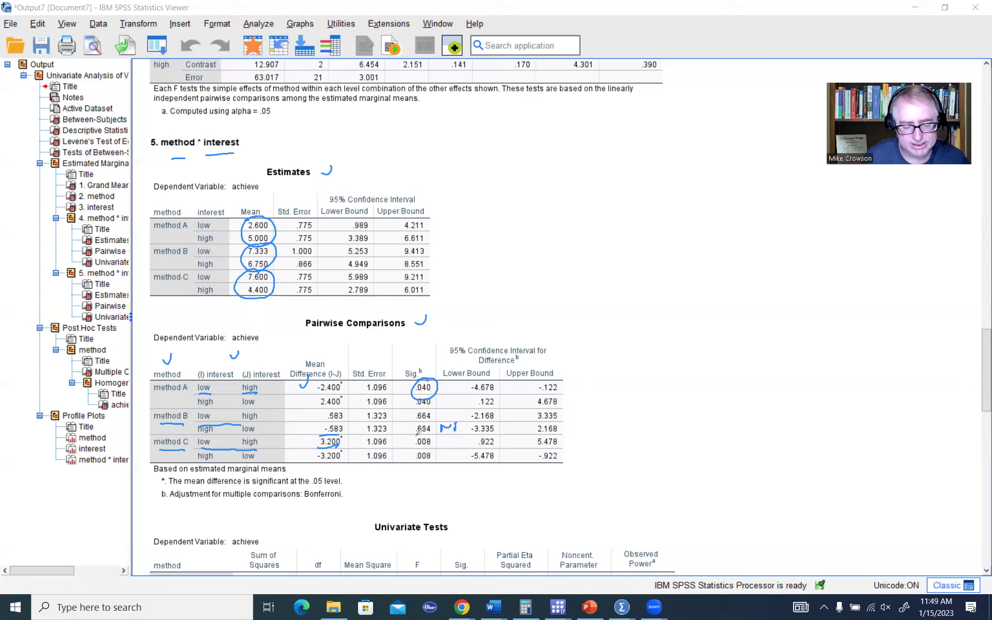
pyautogui.moveTo(434, 434)
pyautogui.mouseDown()
pyautogui.moveTo(419, 451)
pyautogui.moveTo(423, 429)
pyautogui.mouseUp()
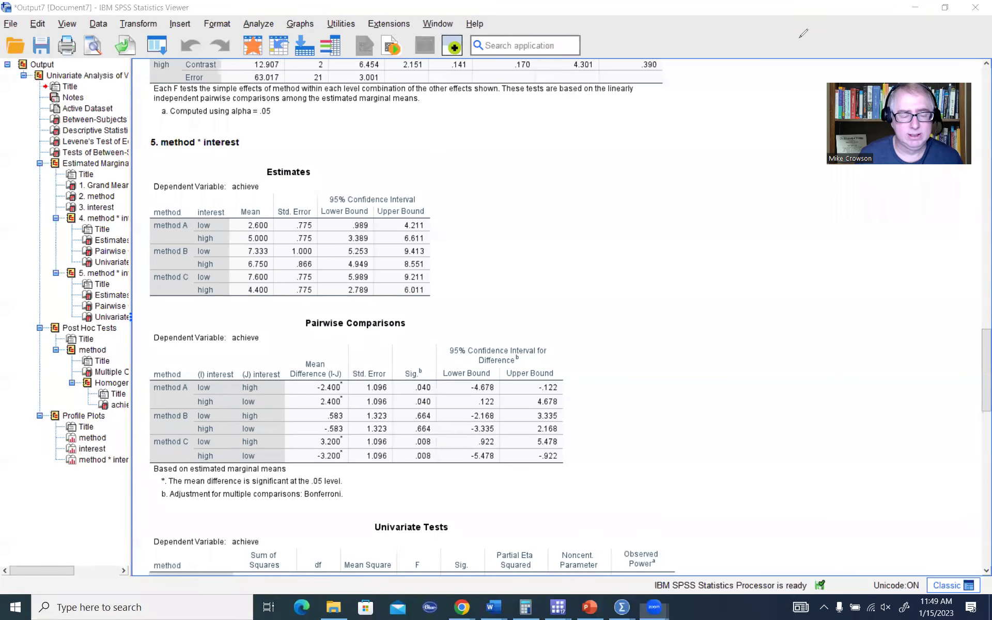
# Circle the Sig. values for methods A, B and C in the interest Univariate Tests and their Pairwise Comparisons counterparts, and clear the marks
pyautogui.scroll(-3, 510, 270)
pyautogui.scroll(-2, 649, 275)
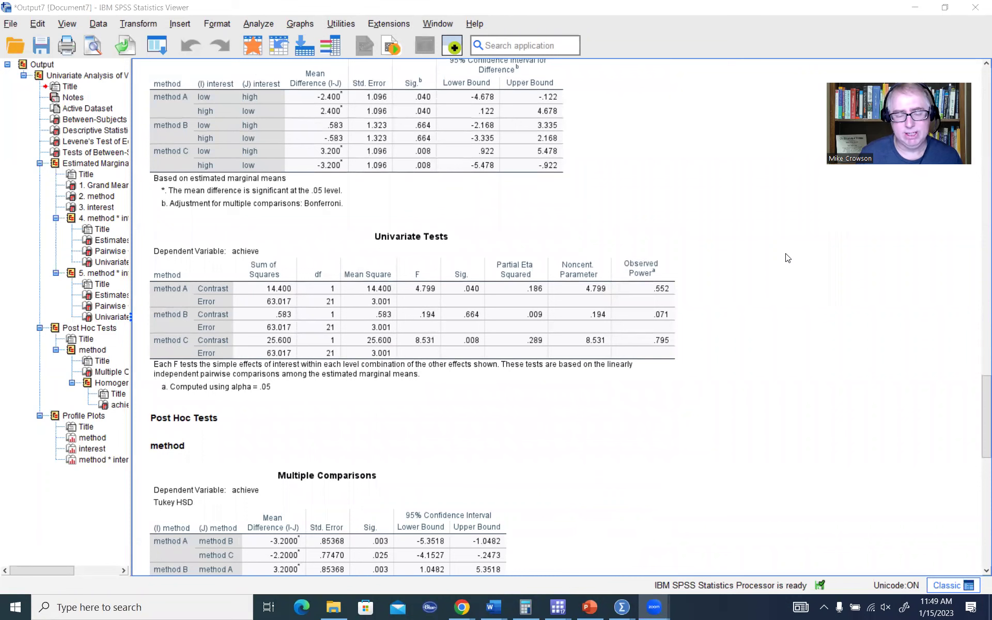
pyautogui.scroll(1, 787, 257)
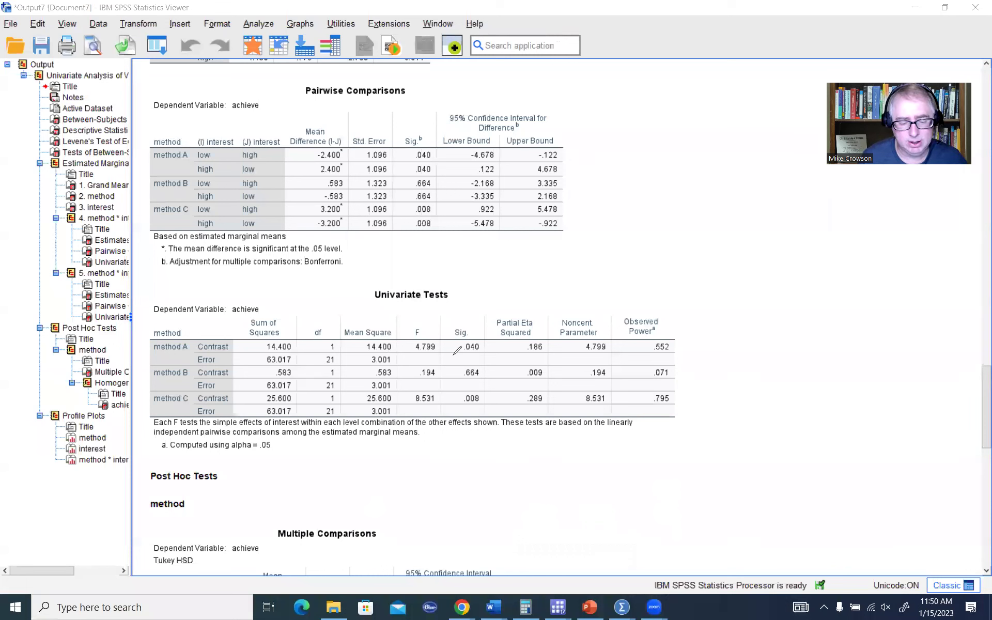
pyautogui.moveTo(464, 336); pyautogui.dragTo(459, 339)
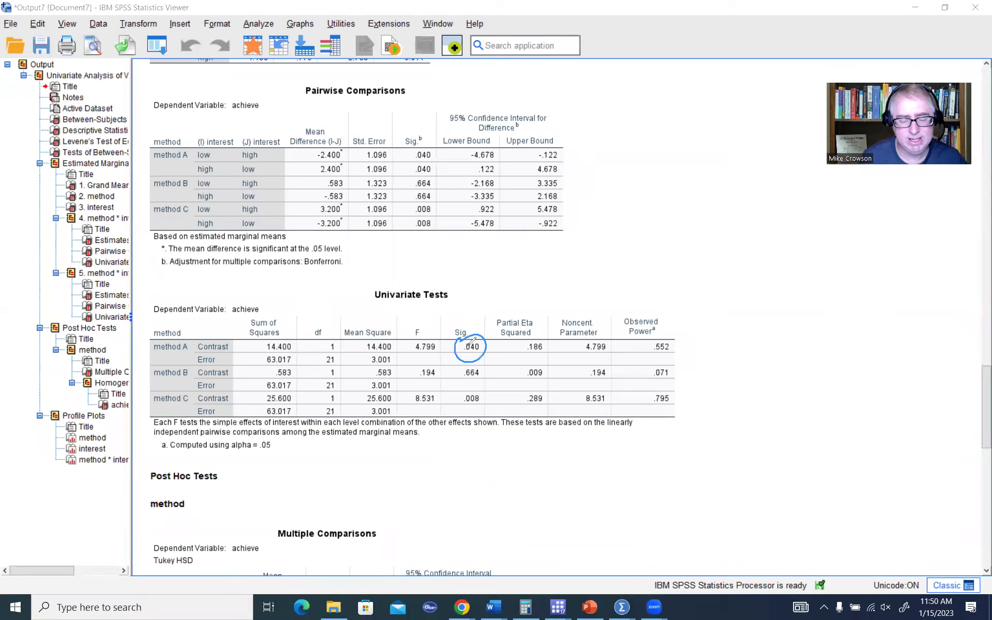
pyautogui.moveTo(418, 145)
pyautogui.mouseDown()
pyautogui.moveTo(435, 155)
pyautogui.moveTo(421, 146)
pyautogui.mouseUp()
pyautogui.moveTo(471, 358)
pyautogui.mouseDown()
pyautogui.moveTo(480, 382)
pyautogui.moveTo(460, 364)
pyautogui.mouseUp()
pyautogui.moveTo(422, 176); pyautogui.dragTo(420, 173)
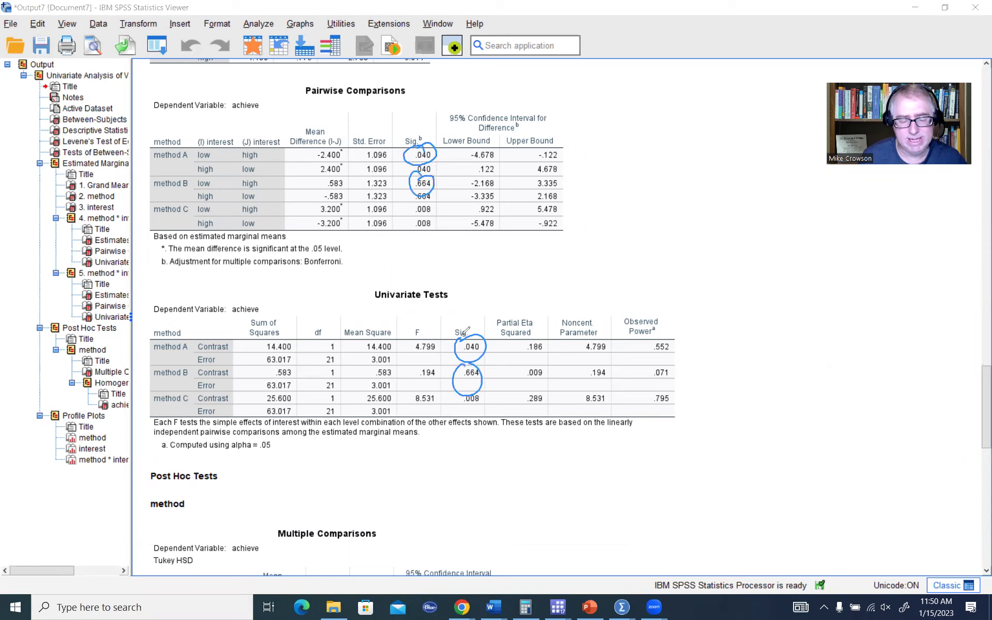
pyautogui.moveTo(469, 392); pyautogui.dragTo(474, 395)
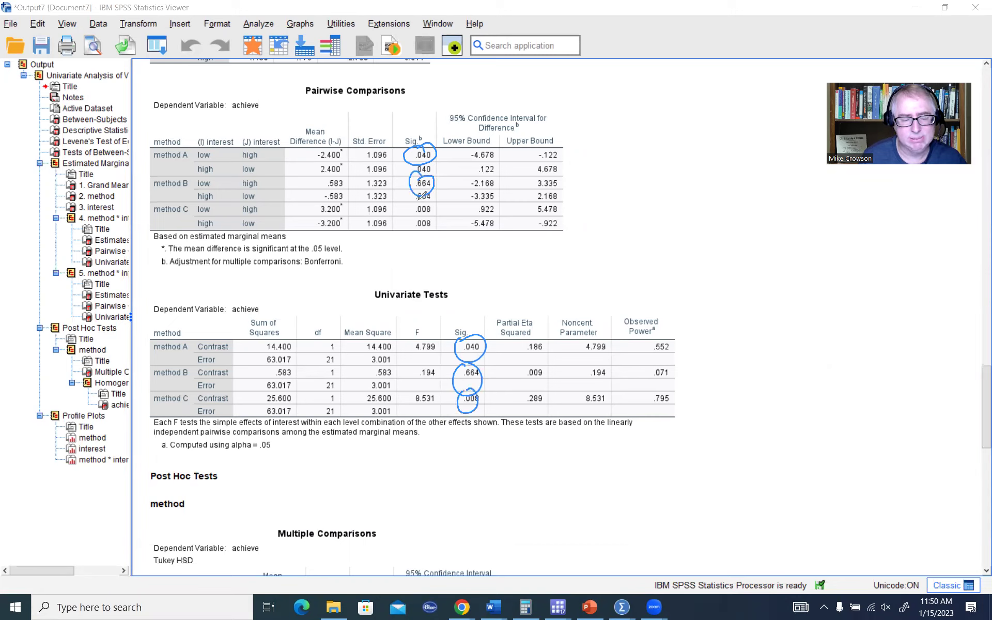
pyautogui.moveTo(433, 201)
pyautogui.mouseDown()
pyautogui.moveTo(419, 204)
pyautogui.moveTo(435, 196)
pyautogui.mouseUp()
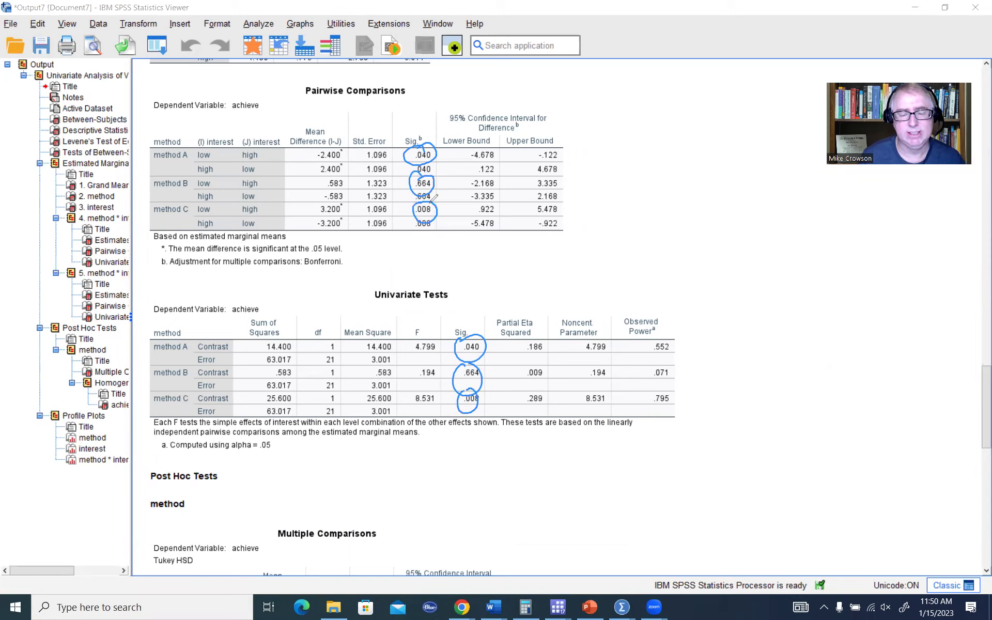
pyautogui.click(736, 38)
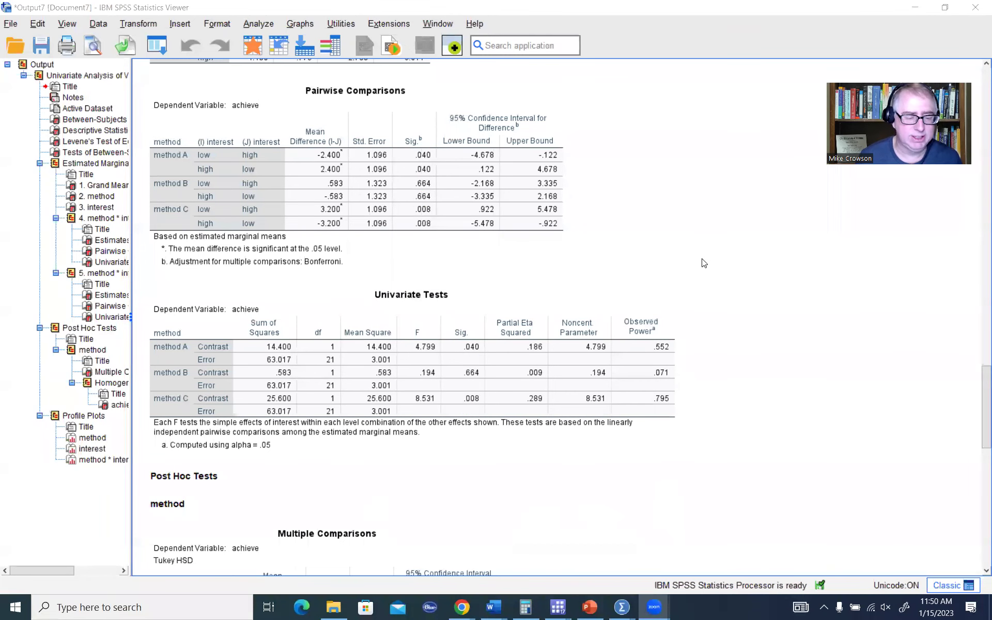
# Tick the Mean Difference and Sig. columns of the Tukey HSD Multiple Comparisons table for method
pyautogui.scroll(-3, 703, 263)
pyautogui.scroll(-5, 704, 263)
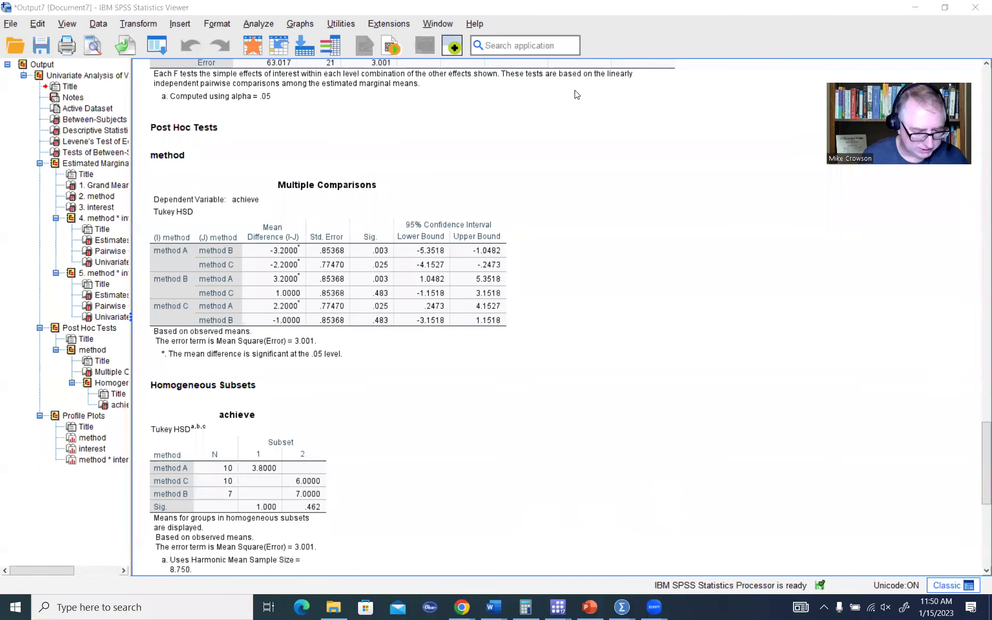
pyautogui.moveTo(285, 219); pyautogui.dragTo(294, 214)
pyautogui.moveTo(373, 222); pyautogui.dragTo(383, 209)
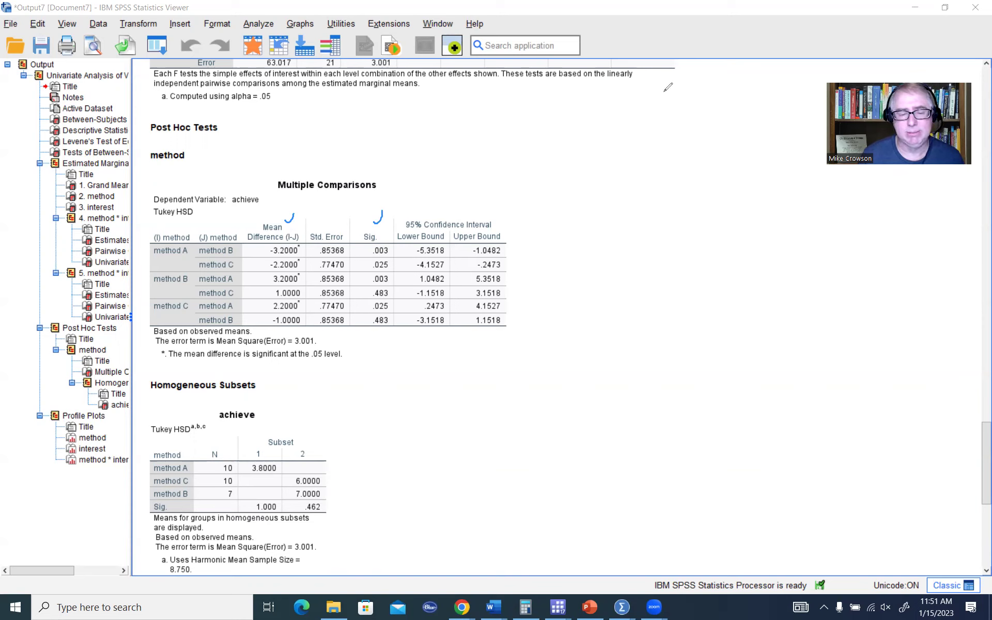
# In the univariate GLM setup, request estimated marginal means for (OVERALL), method, interest and method*interest
pyautogui.click(248, 24)
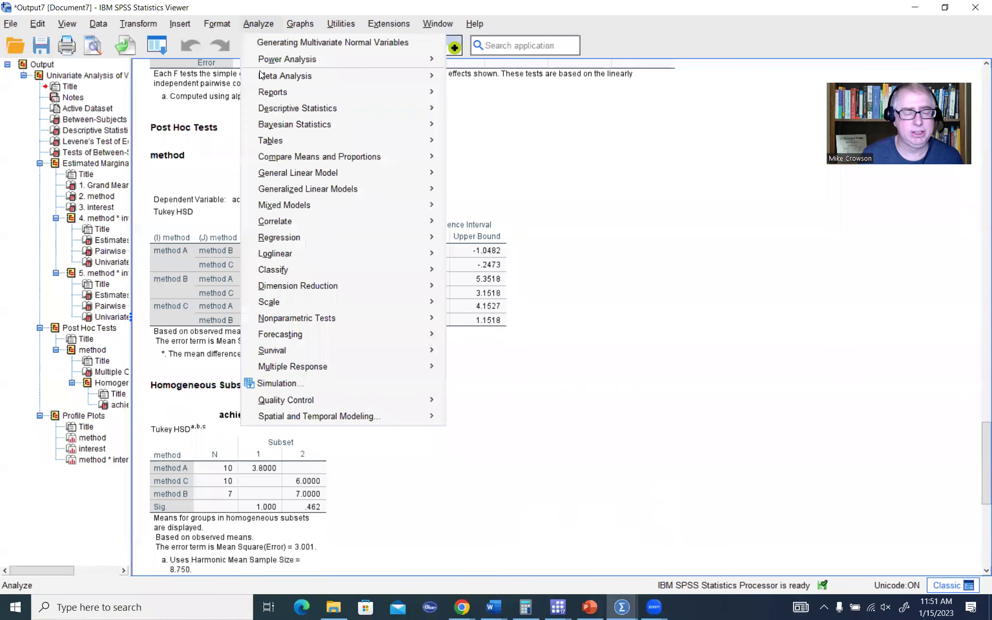
pyautogui.moveTo(379, 173)
pyautogui.click(480, 172)
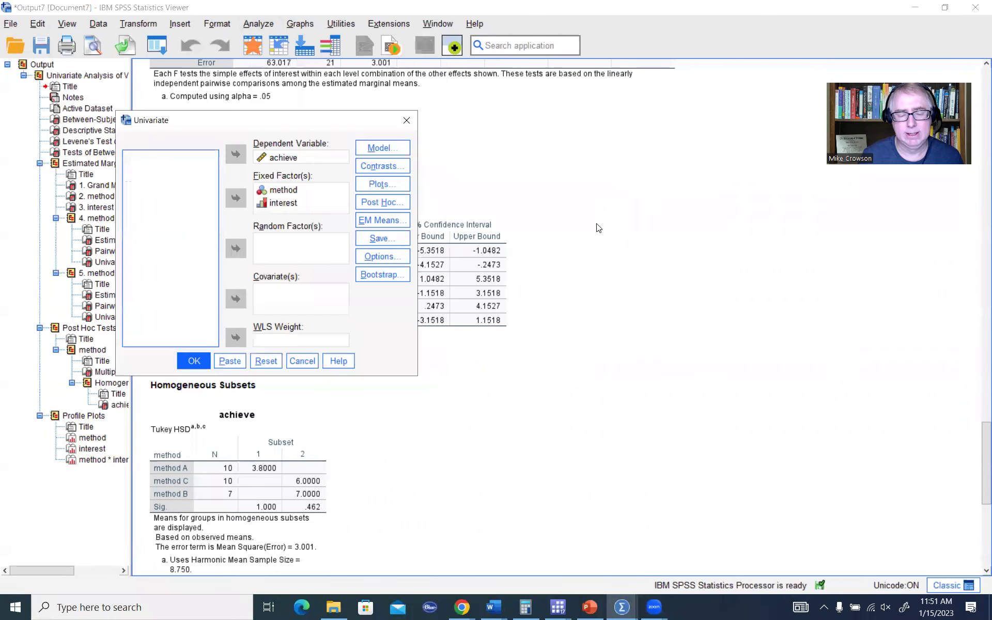
pyautogui.click(379, 220)
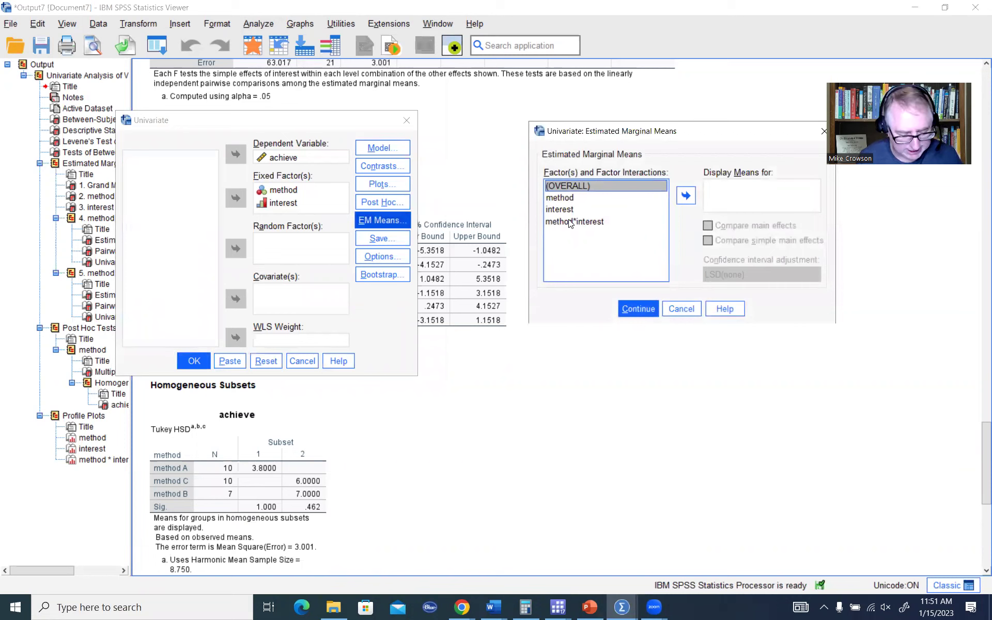
pyautogui.keyDown('shift'); pyautogui.click(570, 222); pyautogui.keyUp('shift')
pyautogui.click(686, 196)
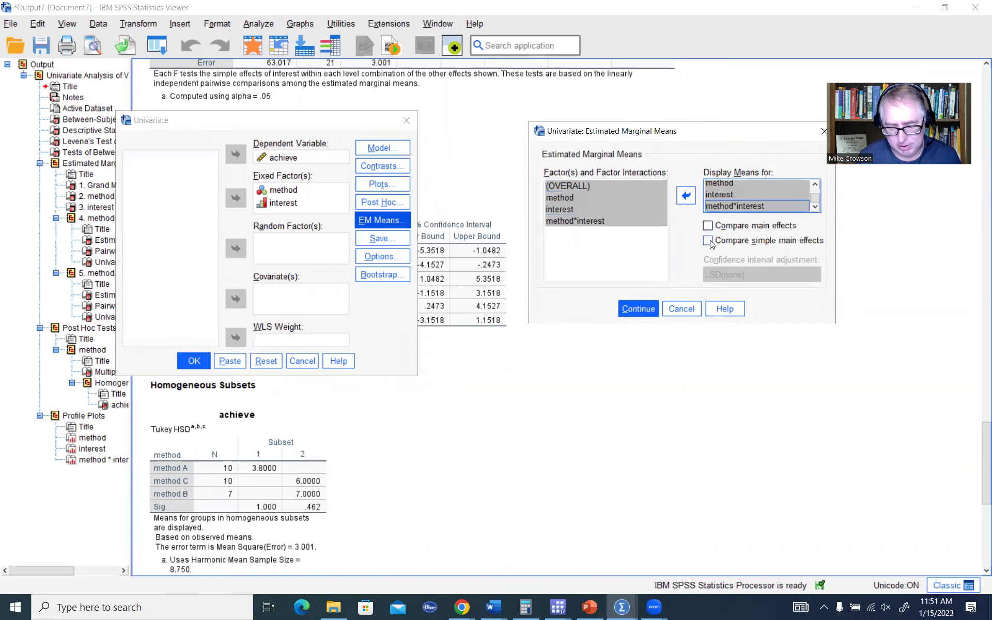
# Enable comparisons of main effects and simple main effects with the Bonferroni adjustment, and dismiss the analysis setup without applying it
pyautogui.click(708, 240)
pyautogui.click(707, 226)
pyautogui.click(744, 274)
pyautogui.click(740, 305)
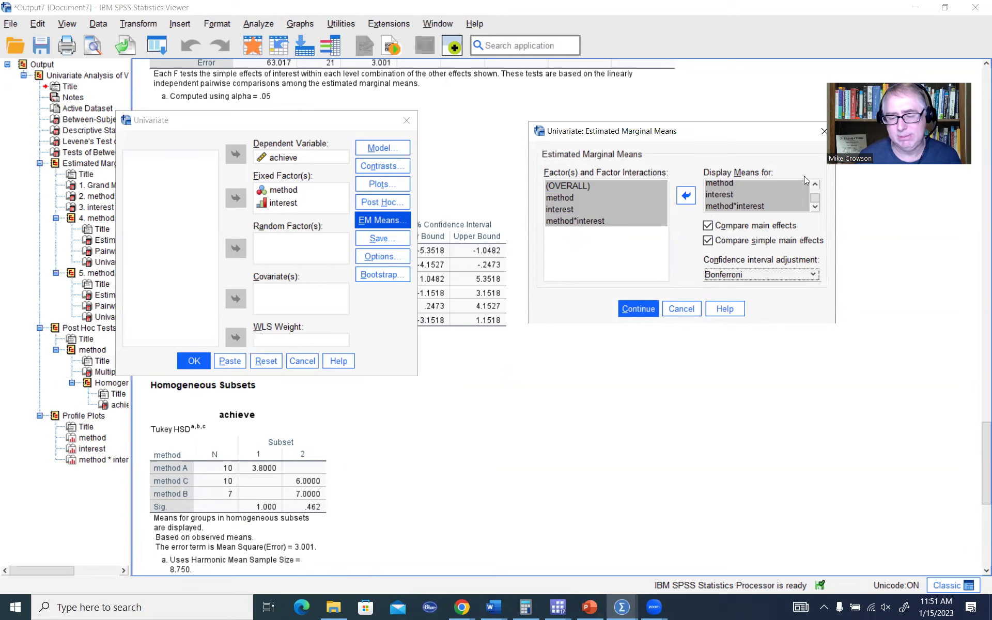
pyautogui.moveTo(732, 132); pyautogui.dragTo(696, 139)
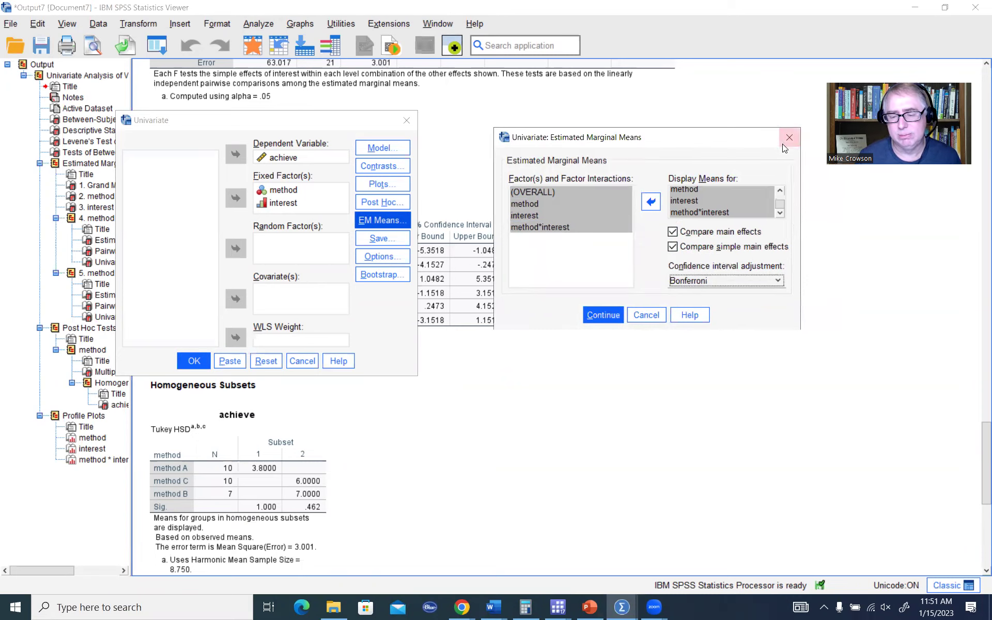
pyautogui.click(788, 137)
pyautogui.click(406, 120)
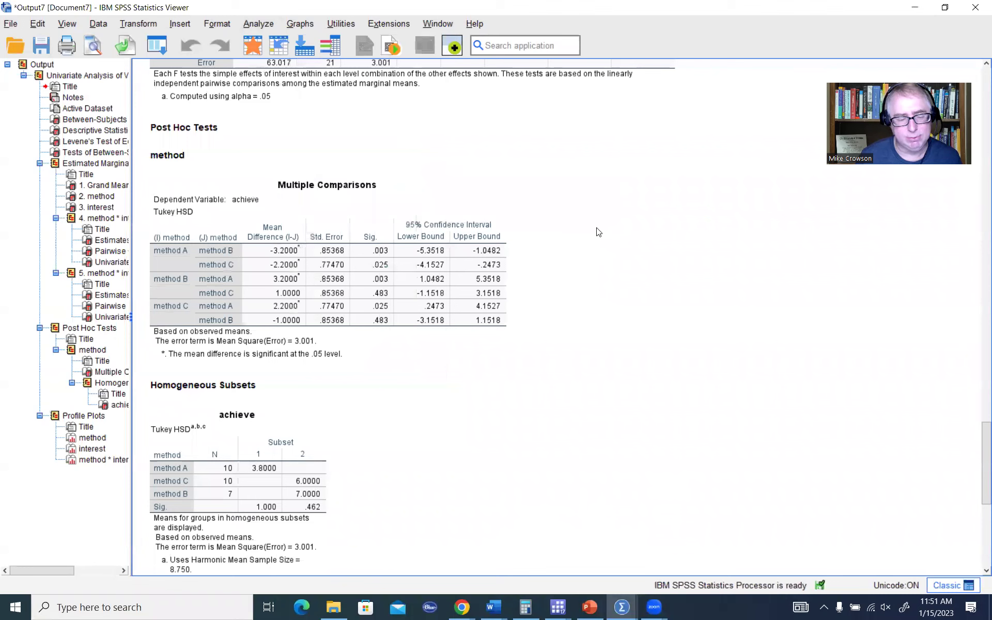
# On the clustered method by interest bar chart, tick method A, bracket the low and high legend entries, and mark the tops of method A's bars
pyautogui.scroll(-10, 732, 272)
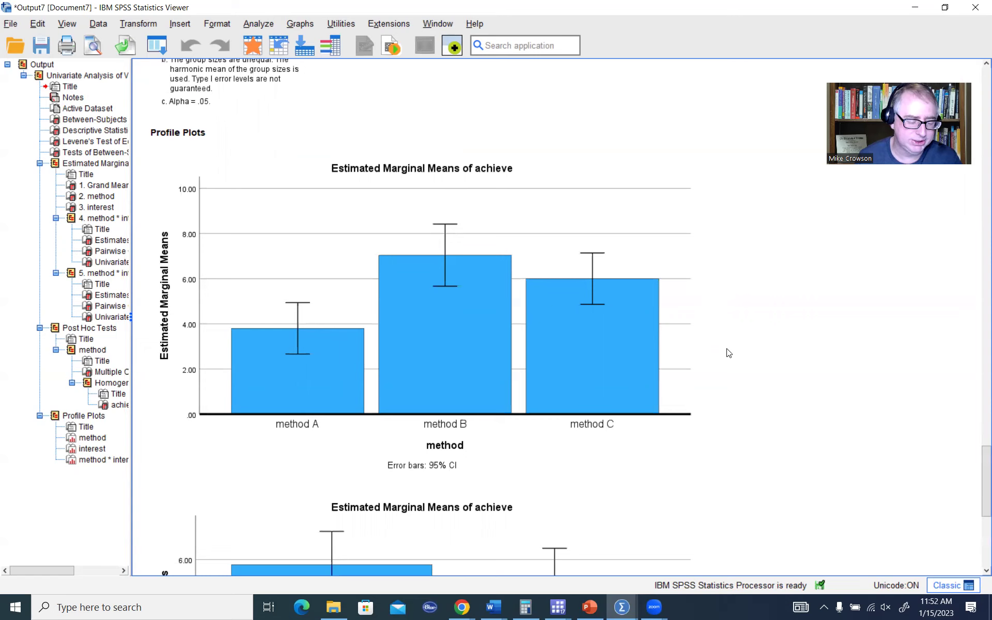
pyautogui.scroll(-5, 726, 350)
pyautogui.scroll(-3, 728, 353)
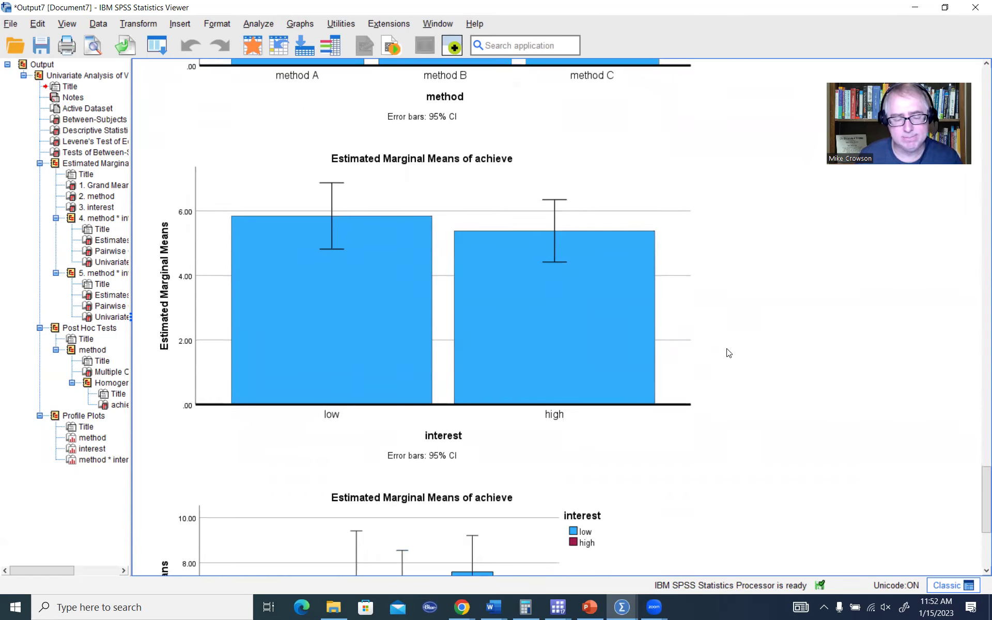
pyautogui.scroll(-5, 729, 353)
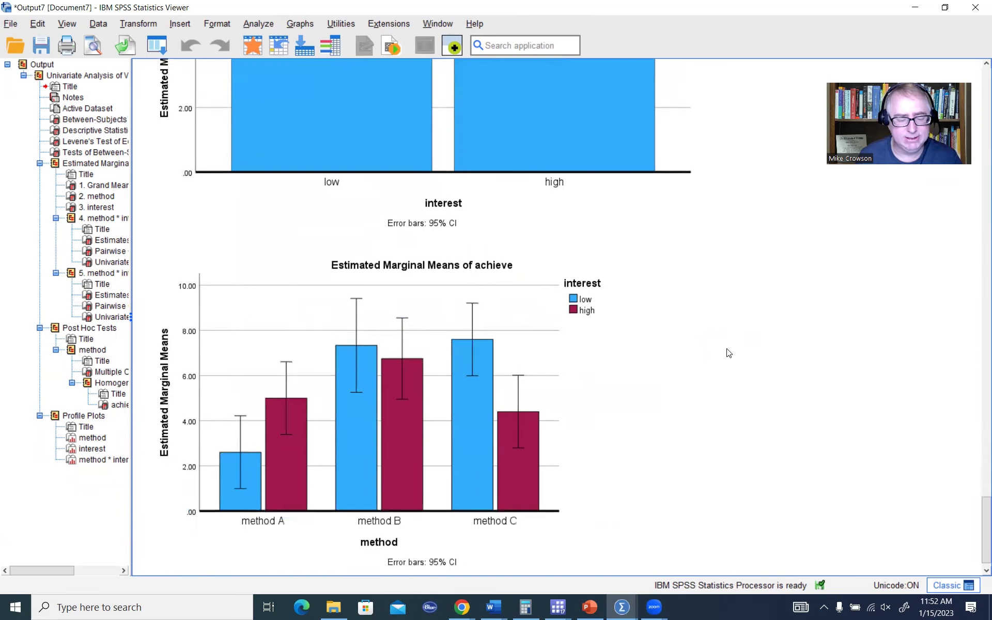
pyautogui.scroll(-1, 728, 353)
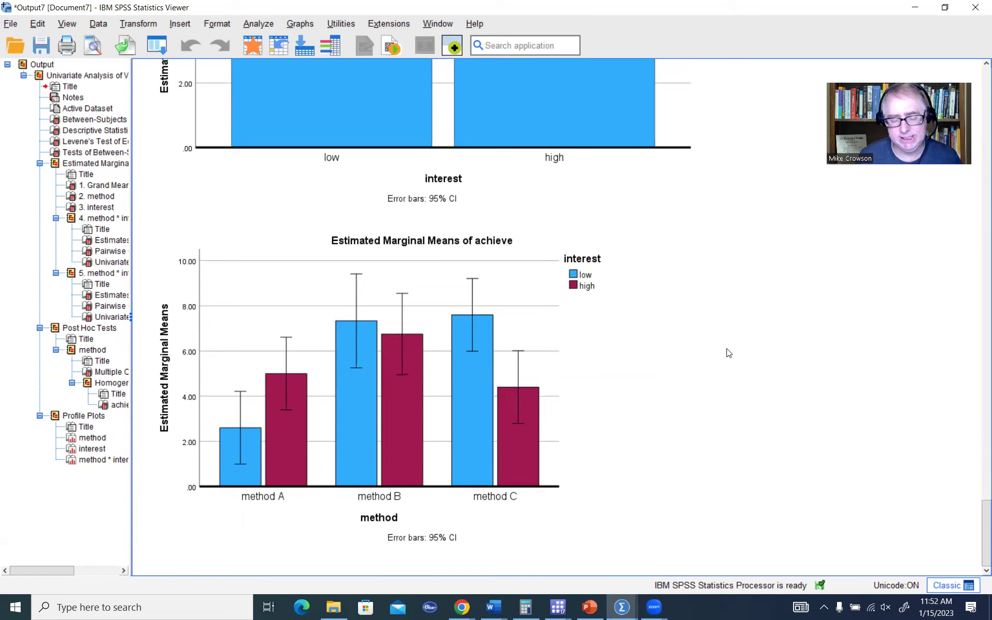
pyautogui.click(579, 103)
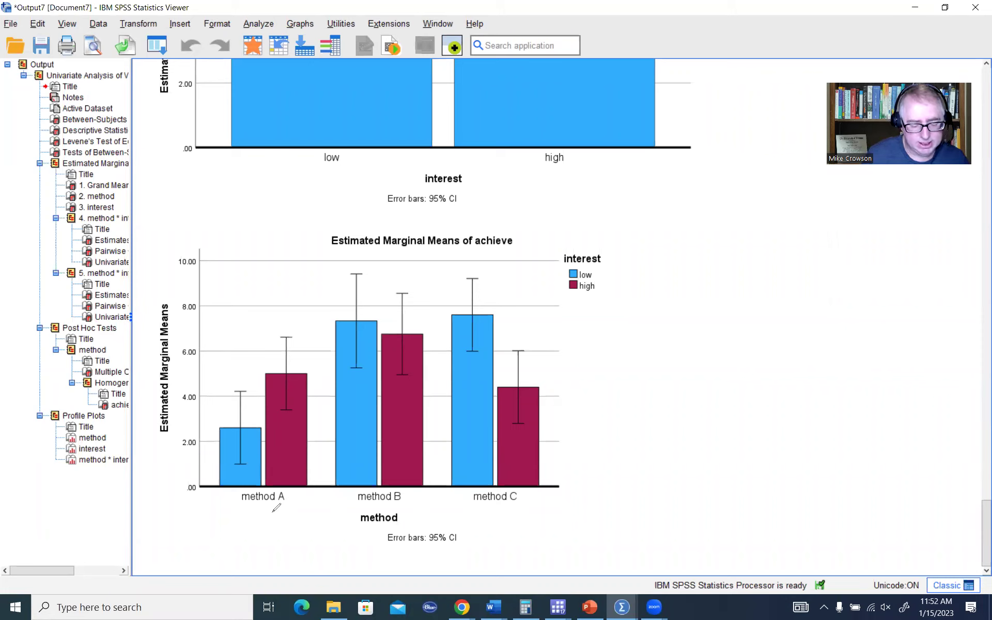
pyautogui.moveTo(275, 508); pyautogui.dragTo(284, 508)
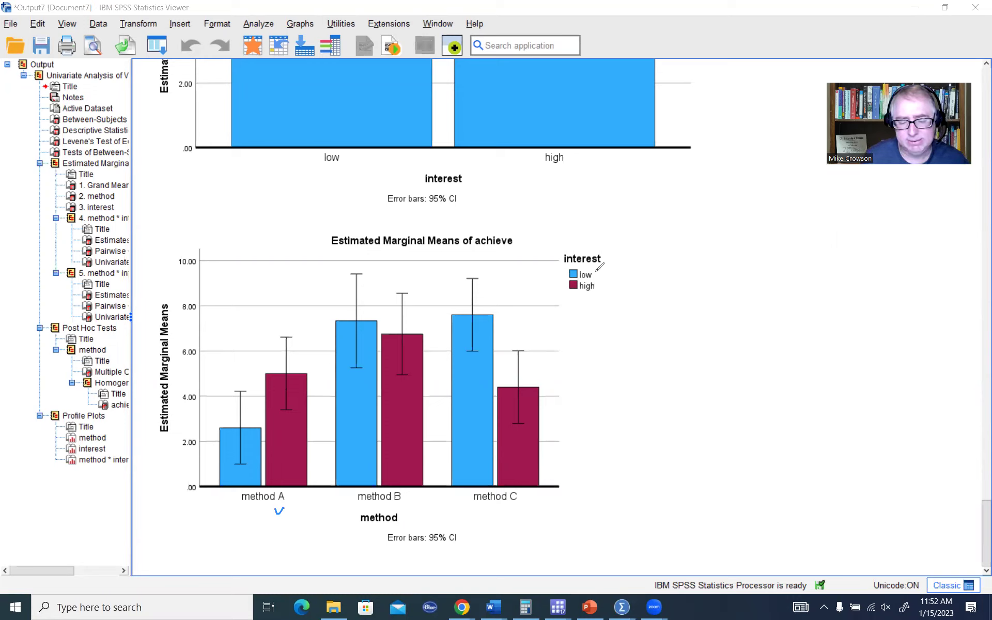
pyautogui.moveTo(596, 273); pyautogui.dragTo(599, 289)
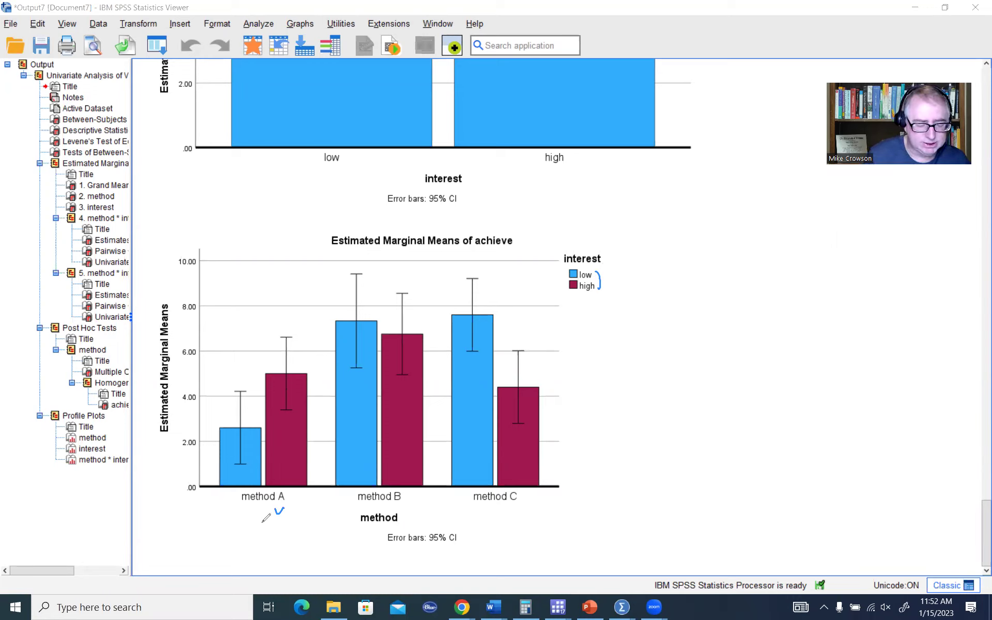
pyautogui.moveTo(275, 508); pyautogui.dragTo(287, 504)
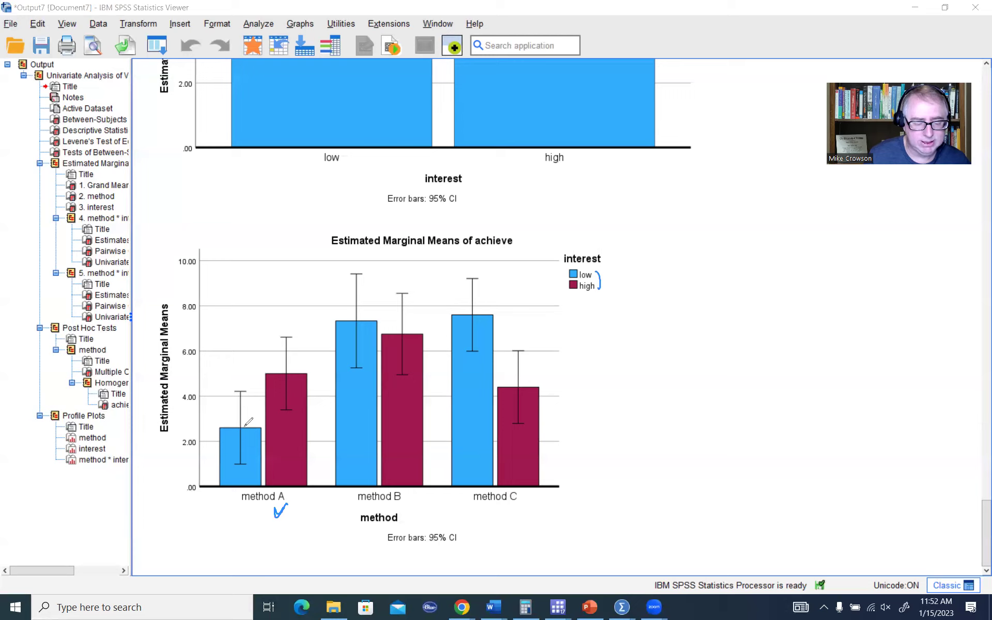
pyautogui.moveTo(285, 368)
pyautogui.mouseDown()
pyautogui.moveTo(276, 376)
pyautogui.moveTo(288, 370)
pyautogui.mouseUp()
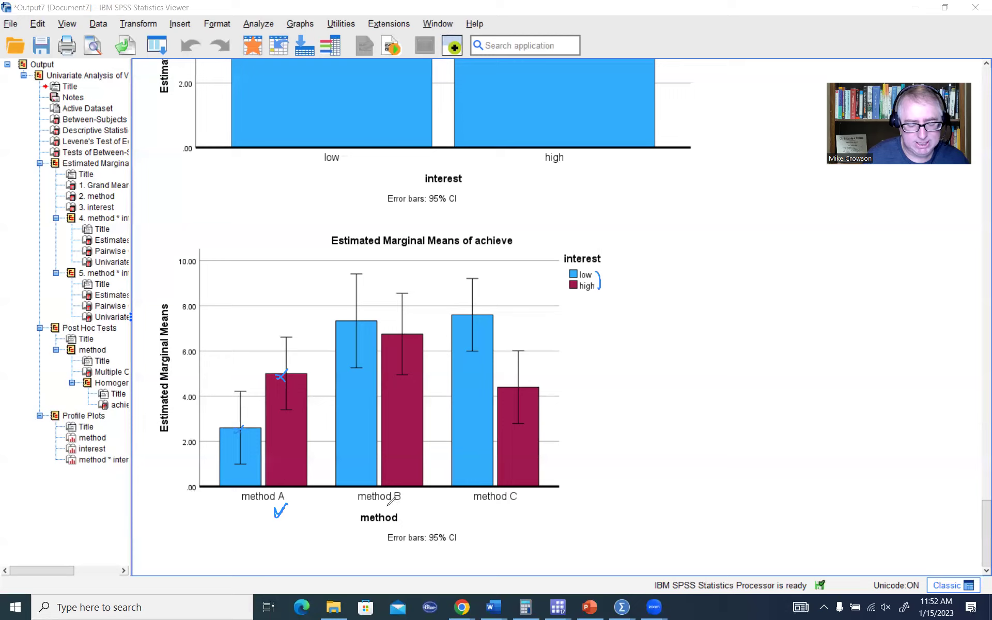
# Tick method B on the clustered bar chart and cross the tops of its low and high interest bars
pyautogui.moveTo(387, 502); pyautogui.dragTo(400, 498)
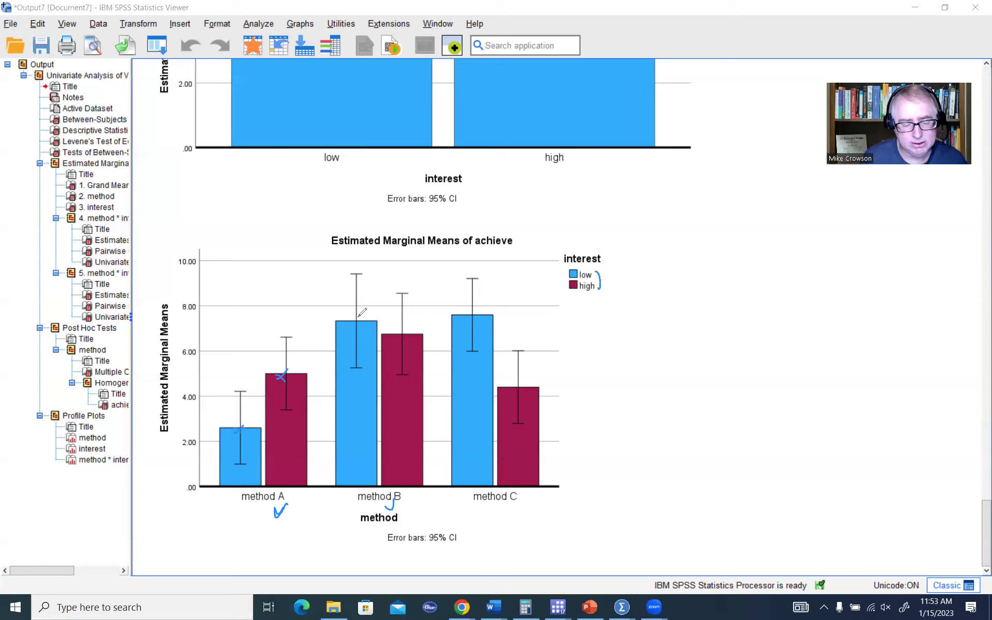
pyautogui.moveTo(352, 318); pyautogui.dragTo(359, 317)
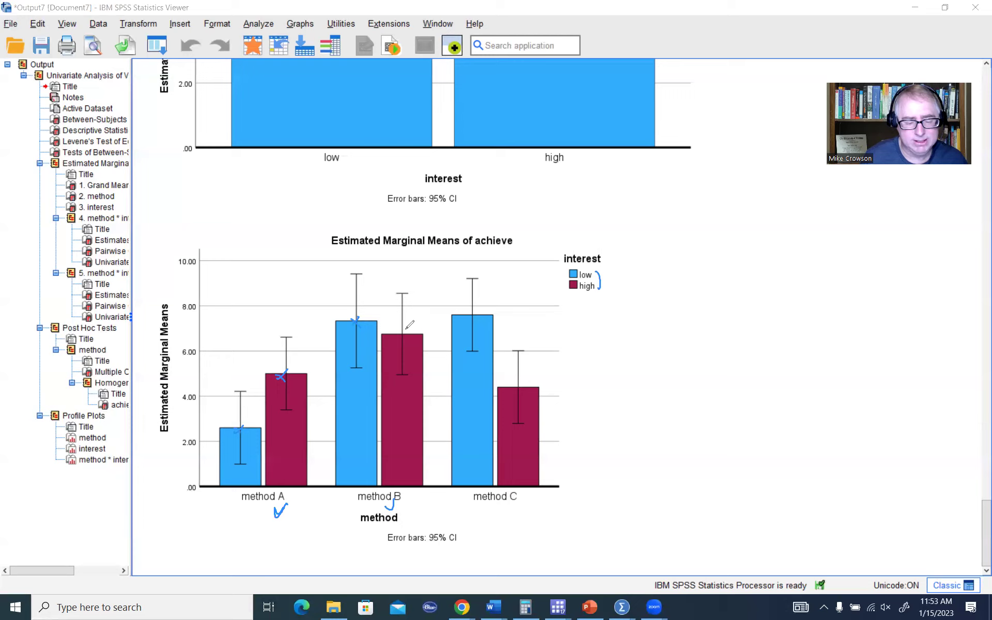
pyautogui.moveTo(396, 331)
pyautogui.mouseDown()
pyautogui.moveTo(408, 342)
pyautogui.moveTo(406, 329)
pyautogui.mouseUp()
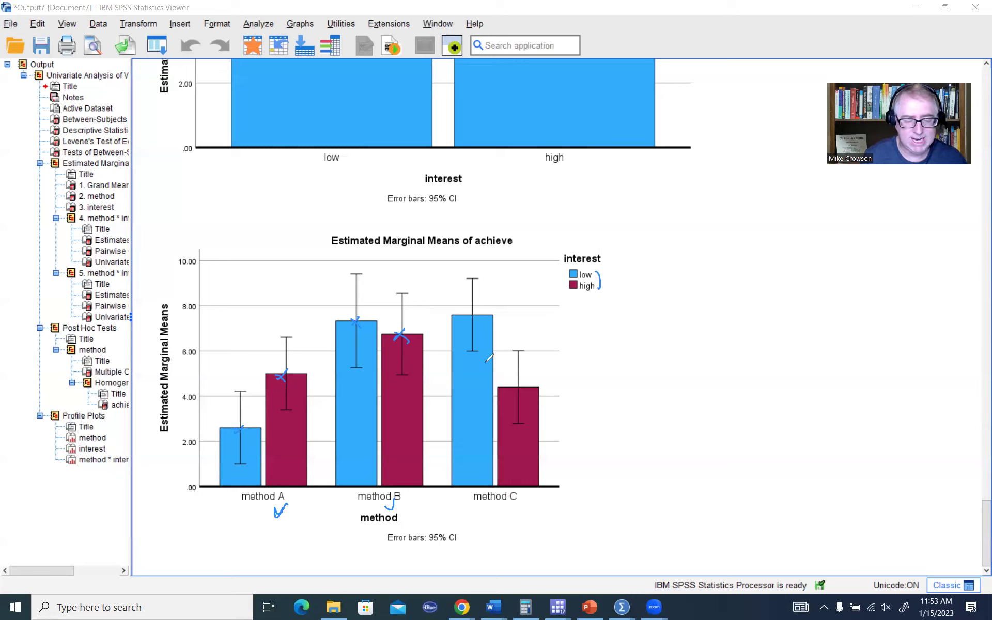
# Tick method C on the clustered bar chart, cross the tops of its two interest bars, and clear all the marks
pyautogui.moveTo(493, 509); pyautogui.dragTo(501, 509)
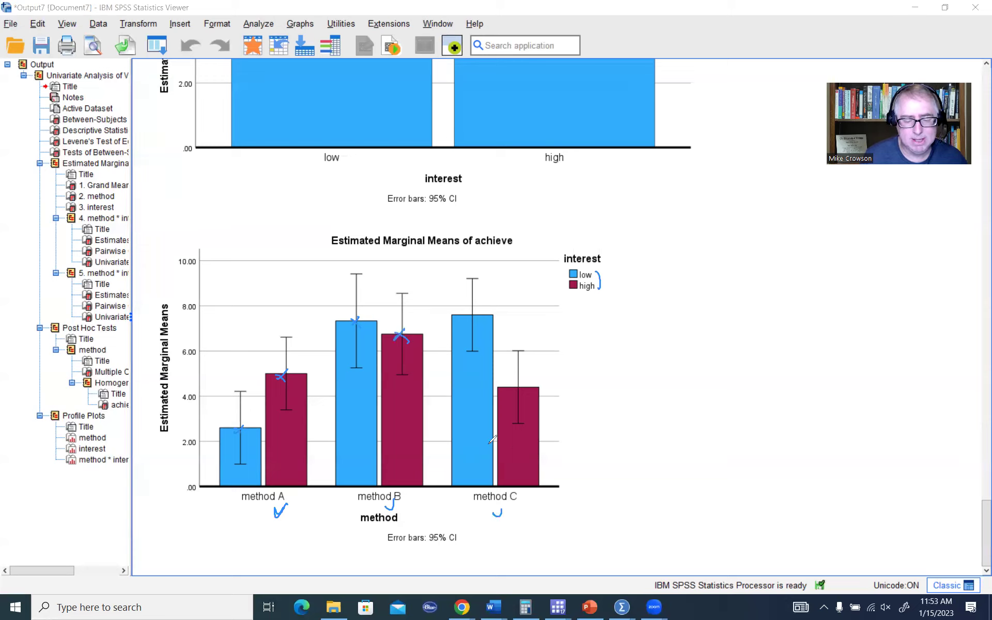
pyautogui.moveTo(463, 309)
pyautogui.mouseDown()
pyautogui.moveTo(477, 322)
pyautogui.moveTo(468, 320)
pyautogui.mouseUp()
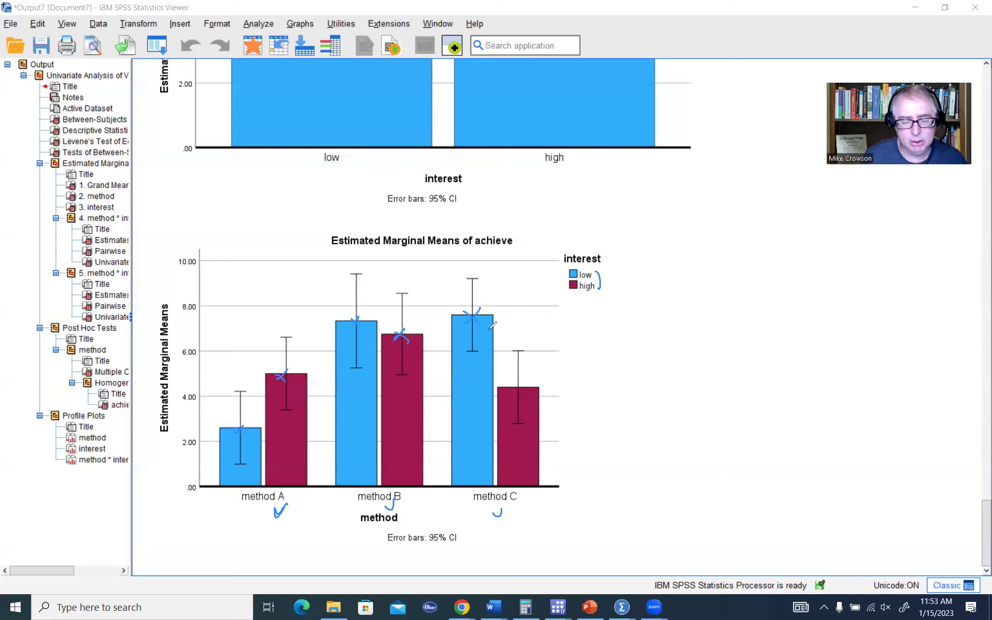
pyautogui.moveTo(510, 382)
pyautogui.mouseDown()
pyautogui.moveTo(522, 393)
pyautogui.moveTo(510, 393)
pyautogui.mouseUp()
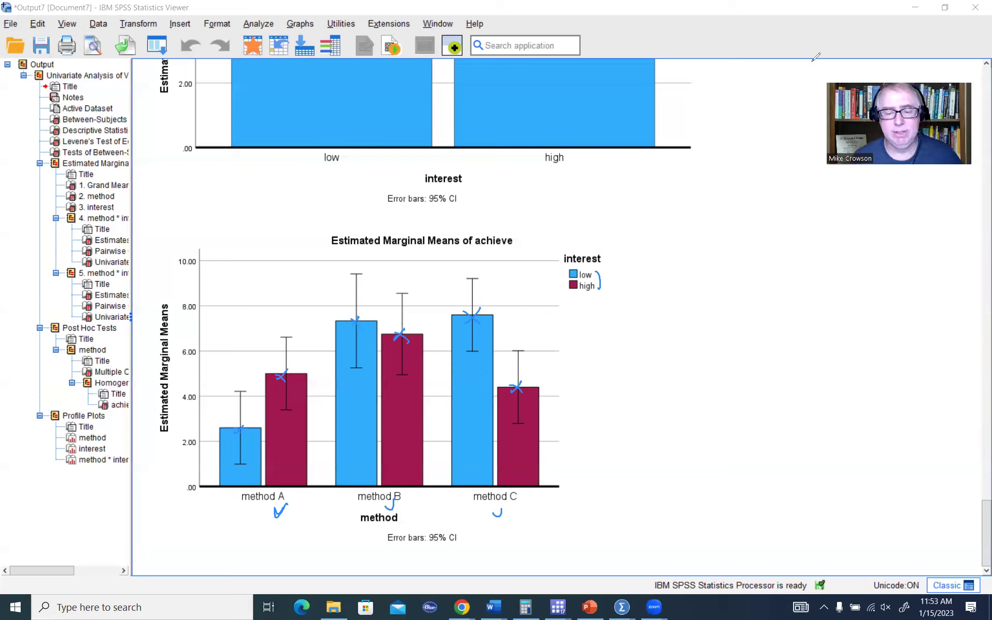
pyautogui.press('e')
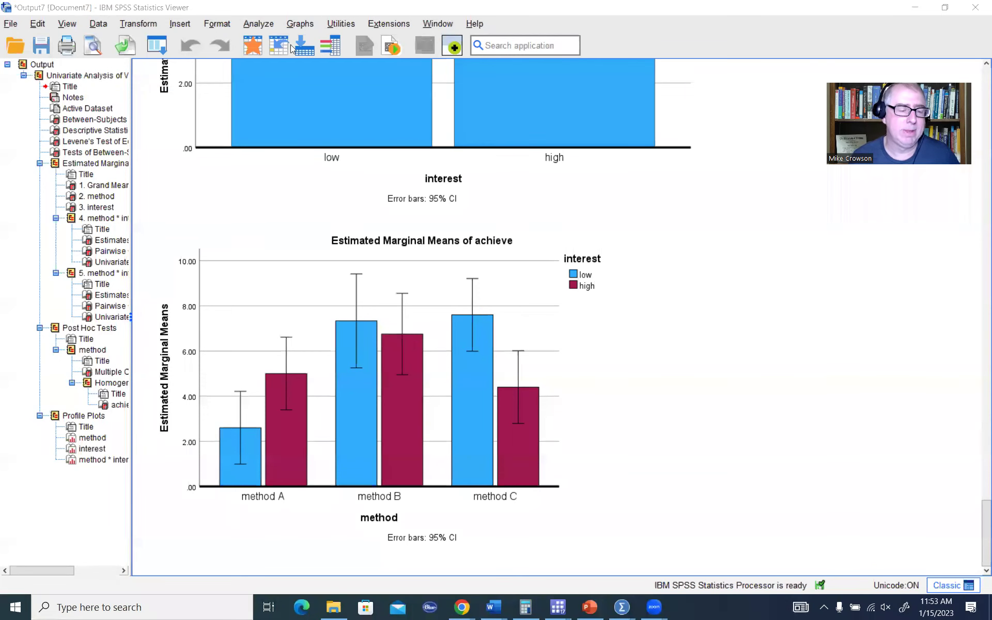
# Rerun the univariate analysis of achieve with the profile plots set to Line Chart
pyautogui.click(255, 24)
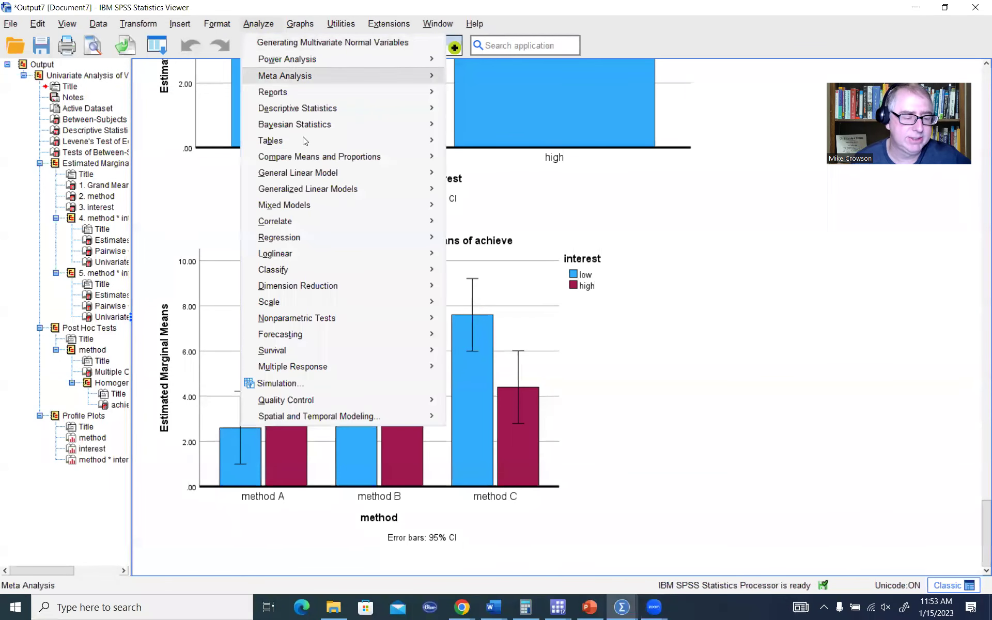
pyautogui.moveTo(387, 174)
pyautogui.click(476, 177)
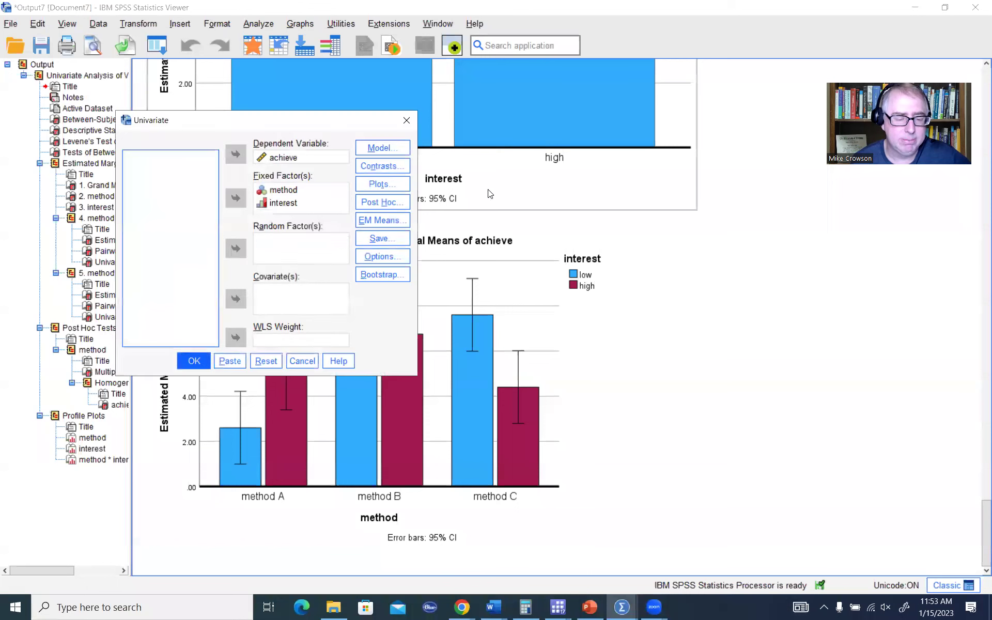
pyautogui.click(385, 189)
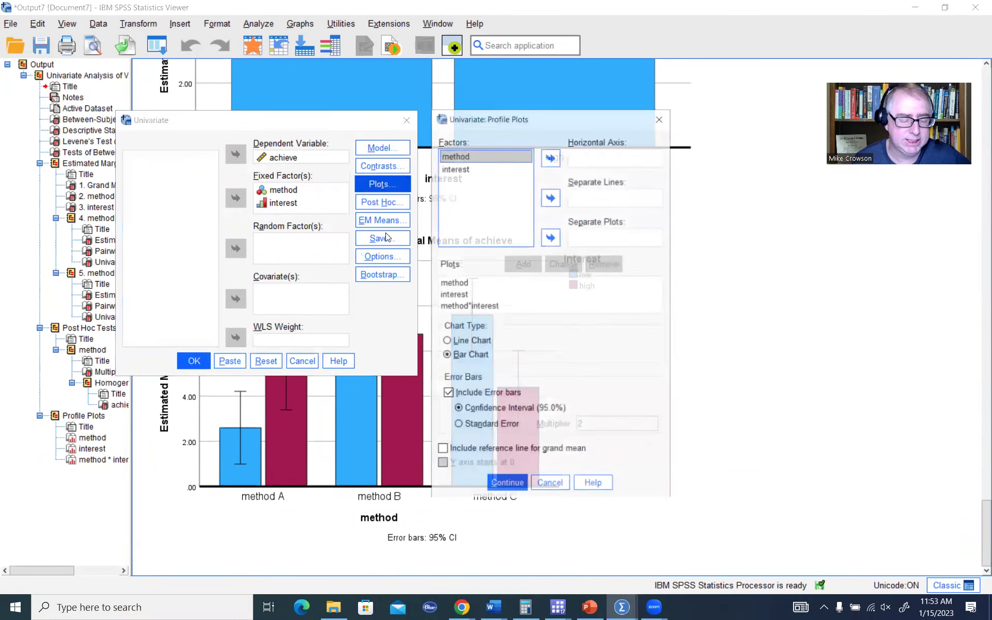
pyautogui.click(447, 341)
pyautogui.click(491, 479)
pyautogui.click(194, 361)
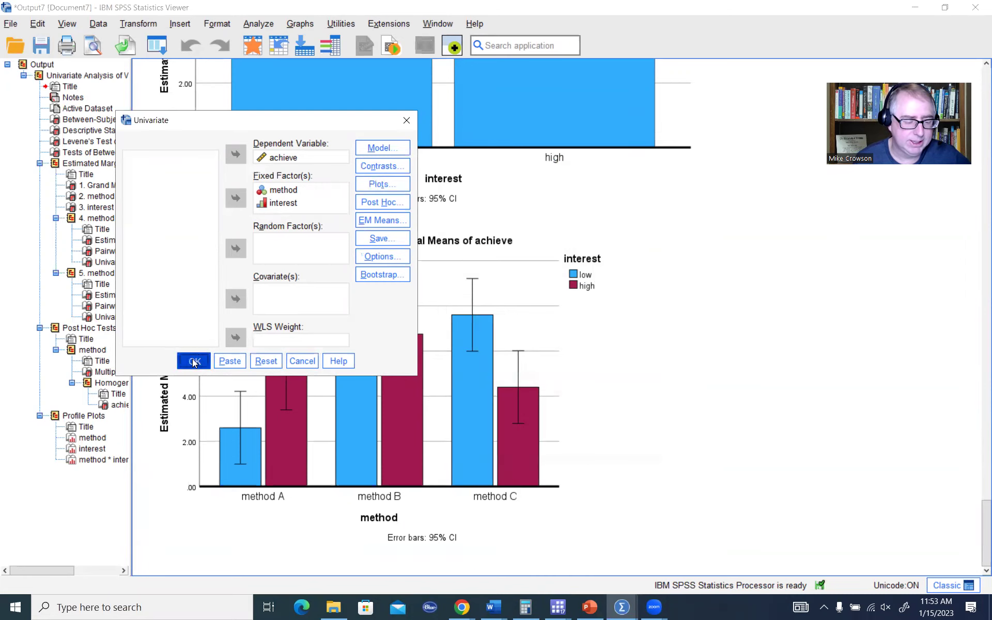
# Look through the new output down to the line-chart profile plots of the estimated marginal means of achieve
pyautogui.scroll(-4, 548, 393)
pyautogui.scroll(-5, 550, 397)
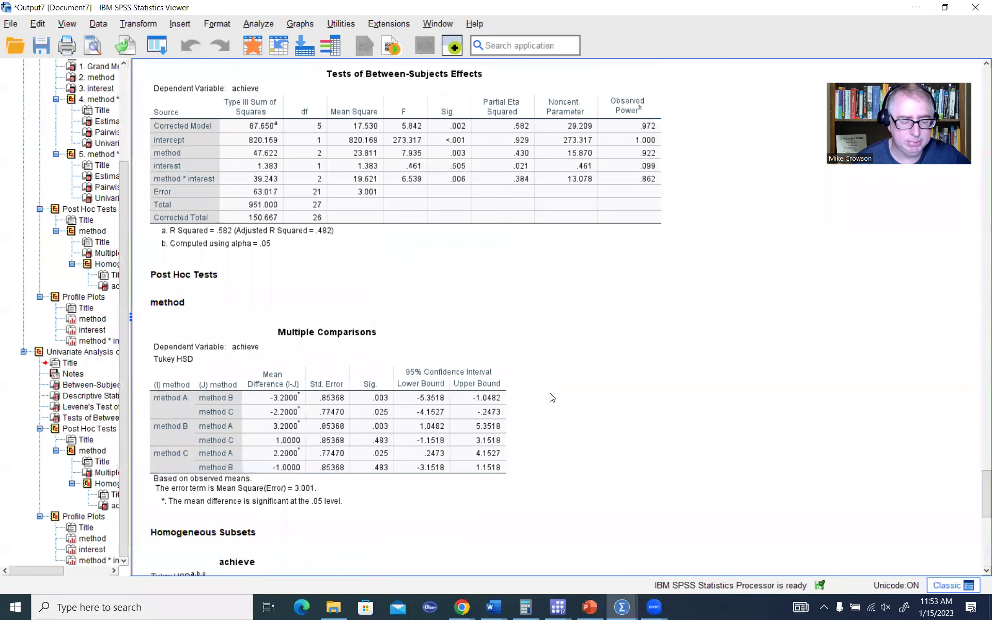
pyautogui.scroll(-1, 552, 397)
pyautogui.scroll(-13, 552, 397)
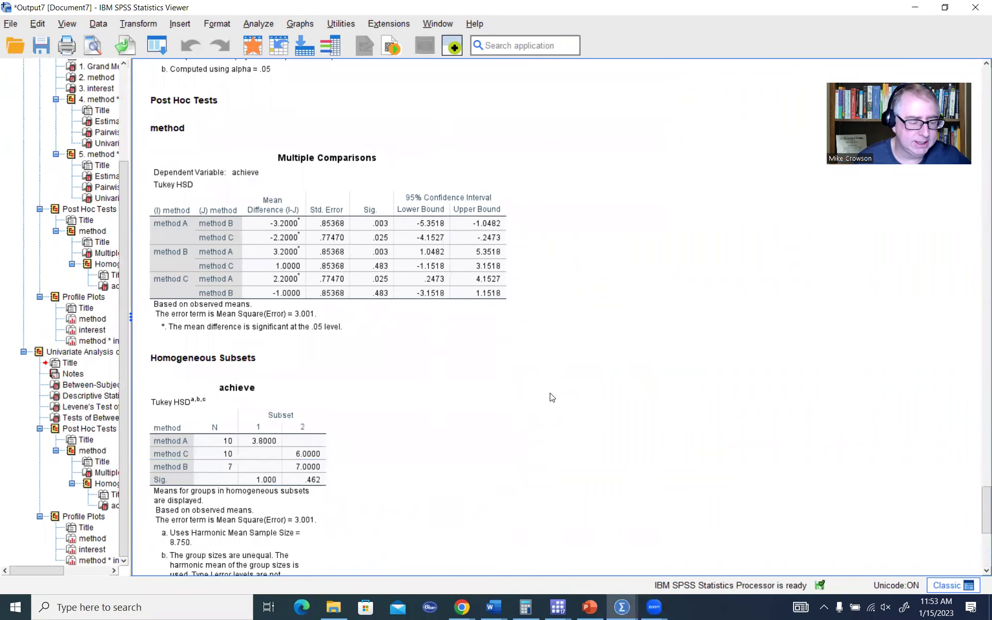
pyautogui.scroll(-8, 552, 397)
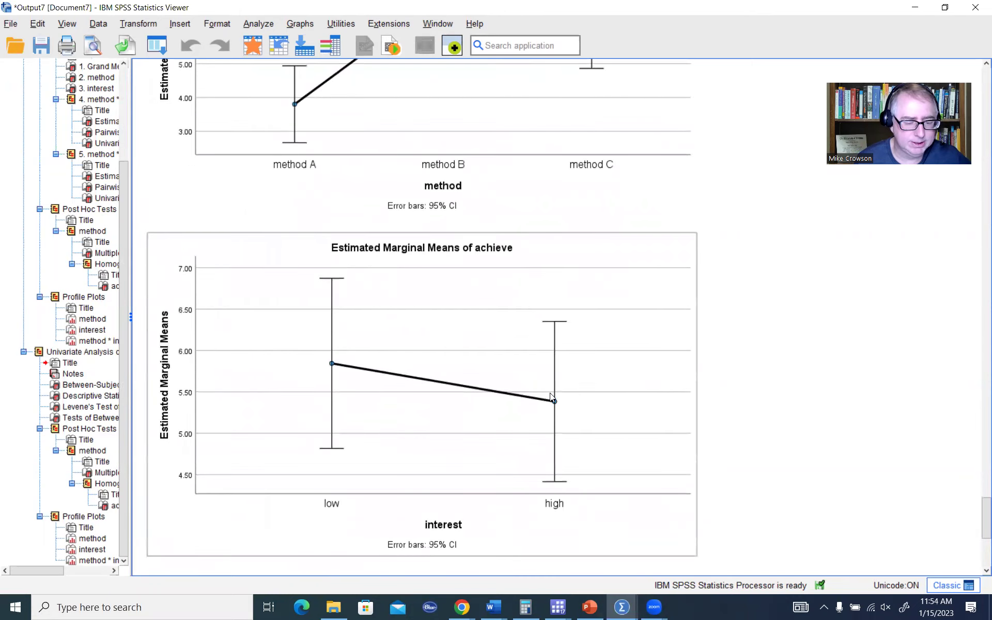